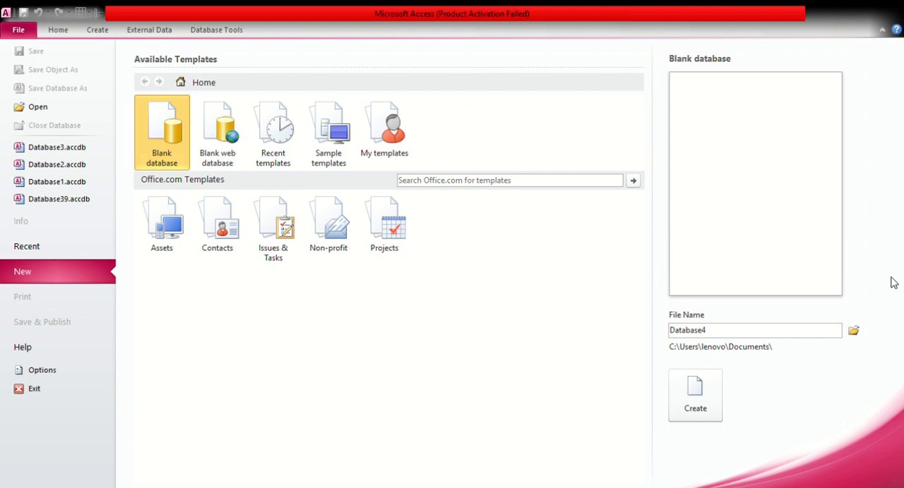
Create a blank database named Database4 and close its default Table1
left_click(698, 408)
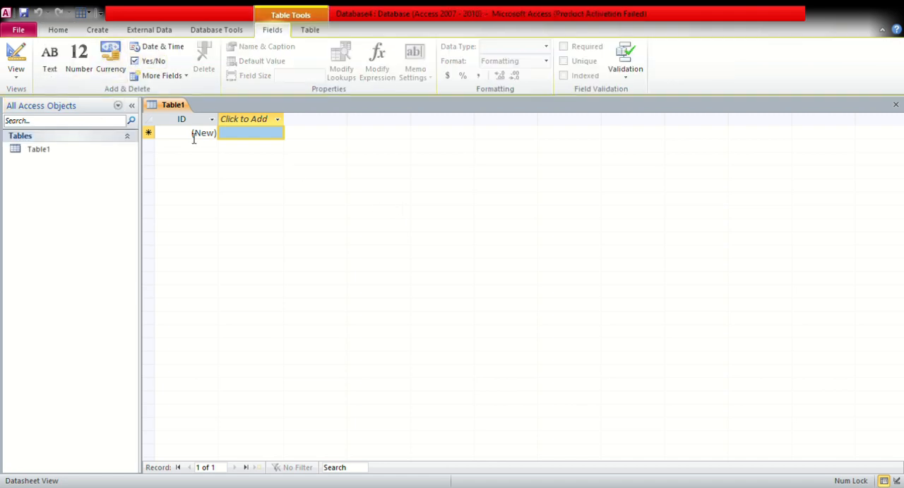
left_click(70, 151)
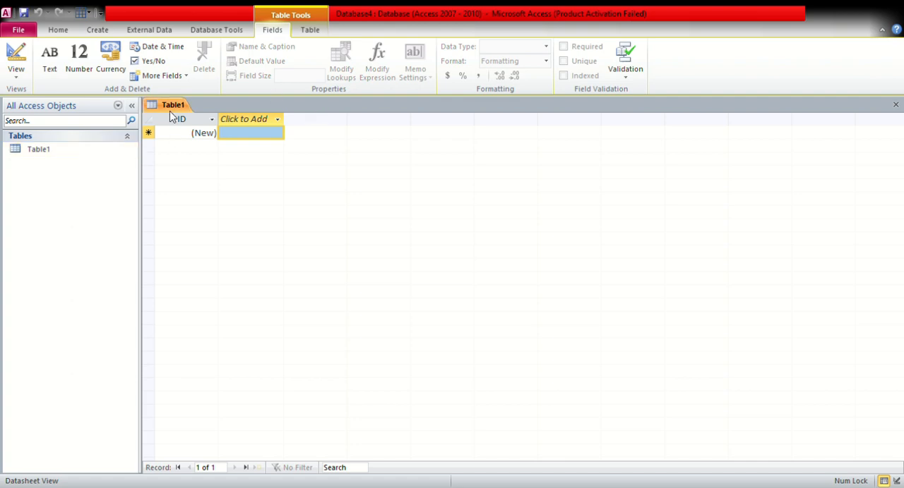
left_click(895, 104)
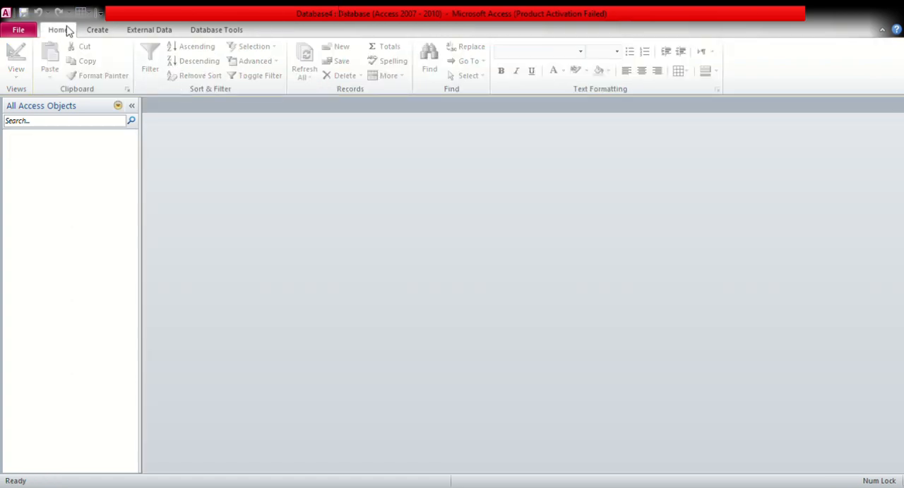
Start a new table in Design view and add a Company Name field with the Text data type
left_click(98, 30)
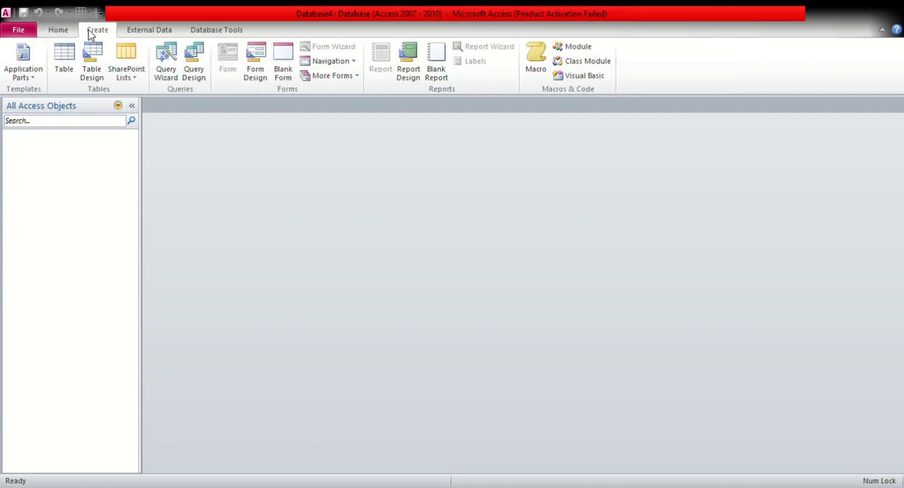
left_click(93, 71)
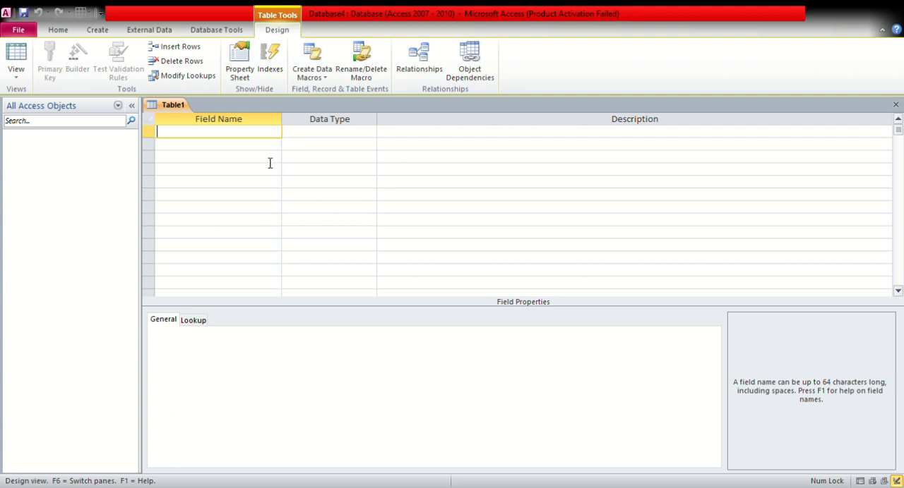
type("Company Name")
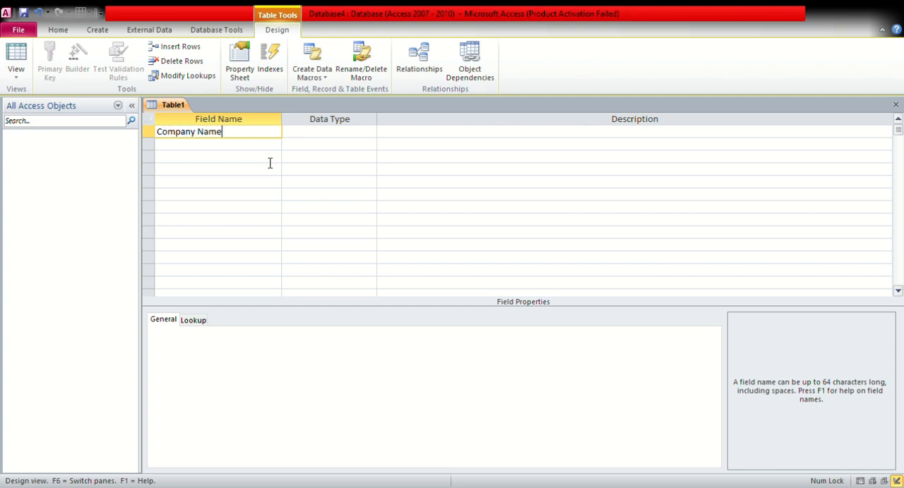
key("Tab")
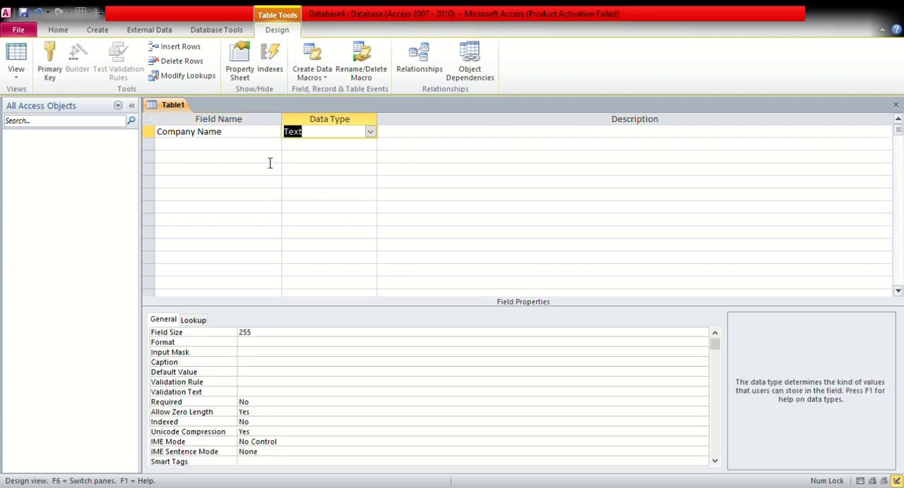
key("Tab")
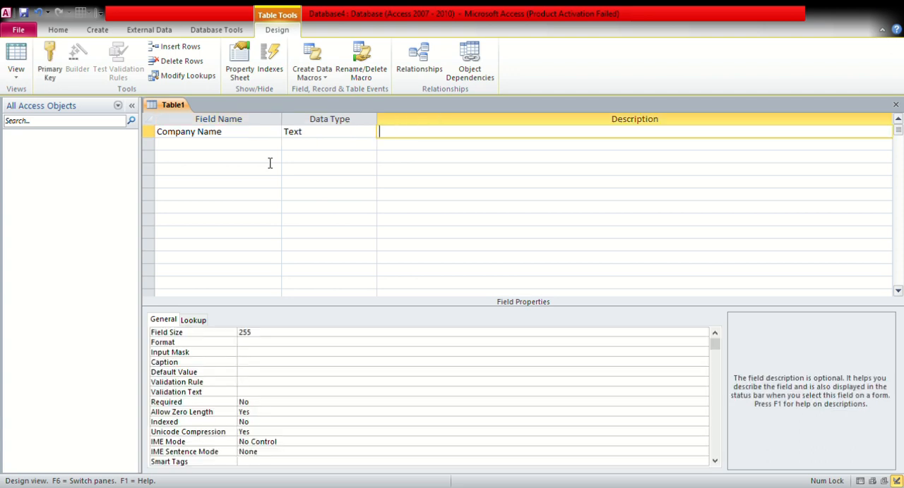
key("Tab")
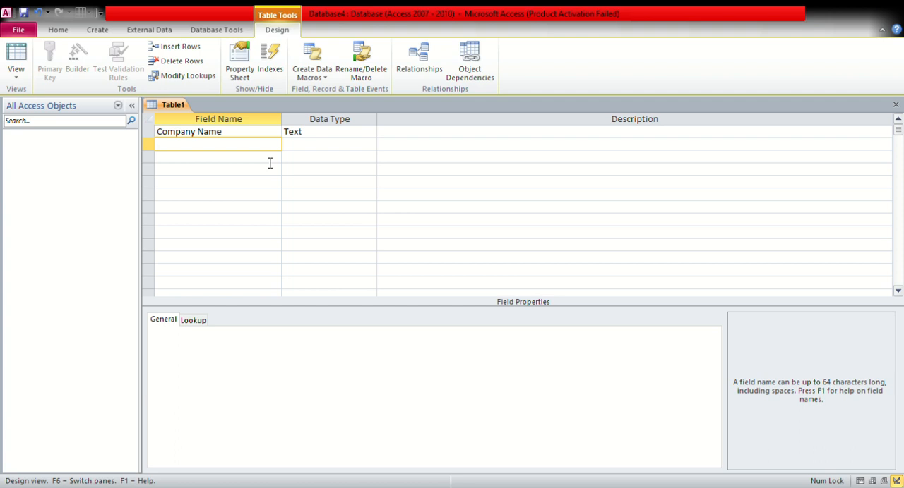
Rename the Company Name field to Employee Name
key("Up")
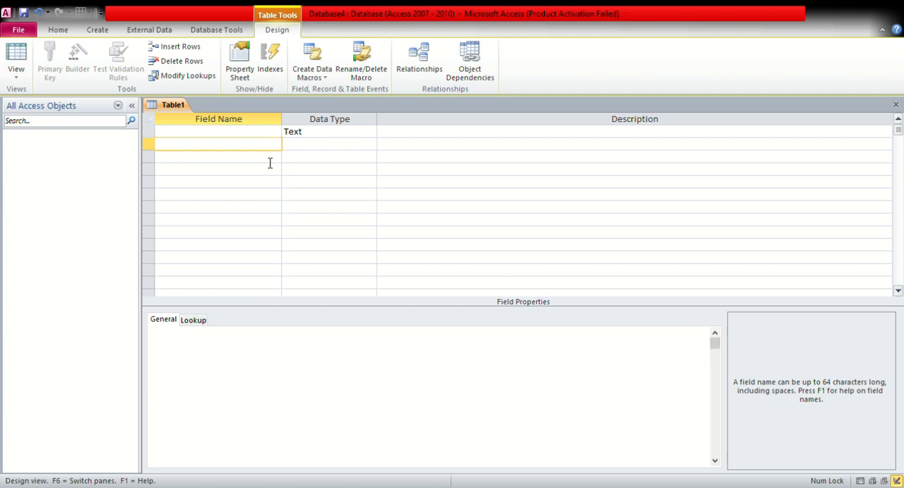
left_click(200, 138)
key("BackSpace")
key("BackSpace")
key("BackSpace")
key("BackSpace")
key("BackSpace")
key("BackSpace")
key("BackSpace")
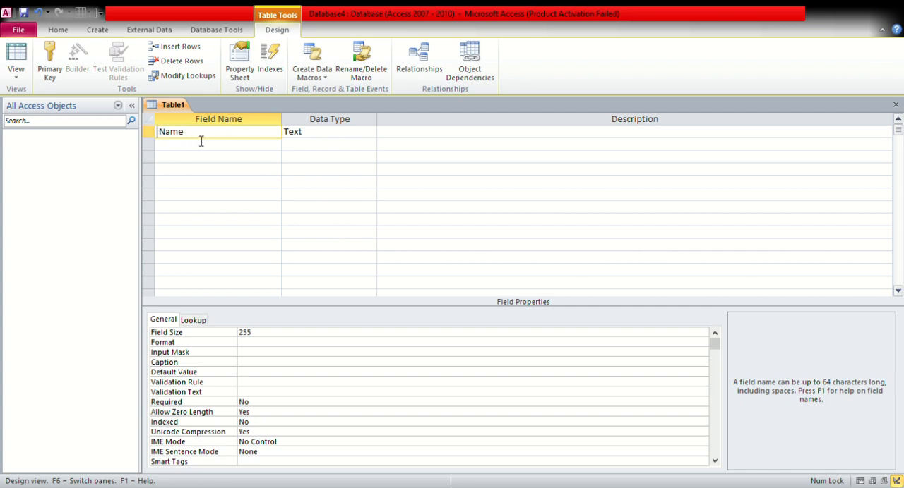
type("Employee")
left_click(202, 148)
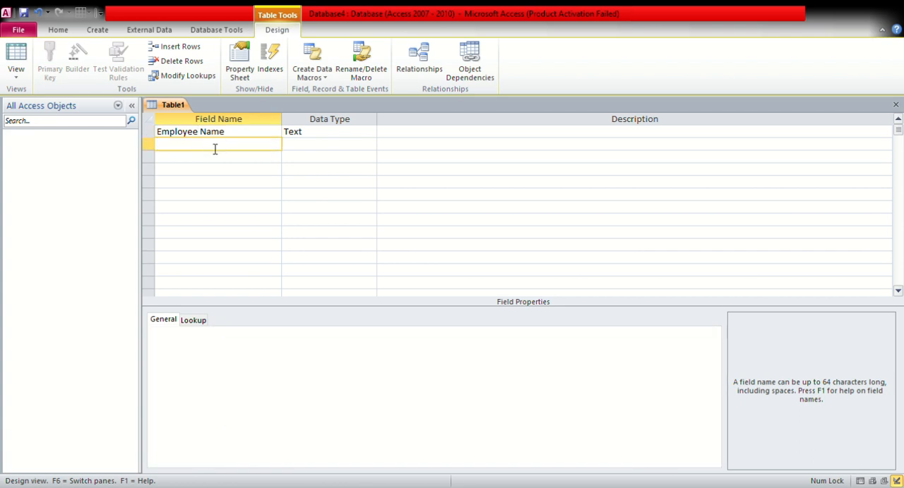
Add an Address field with the Text data type below Employee Name
type("Address")
key("Return")
key("Return")
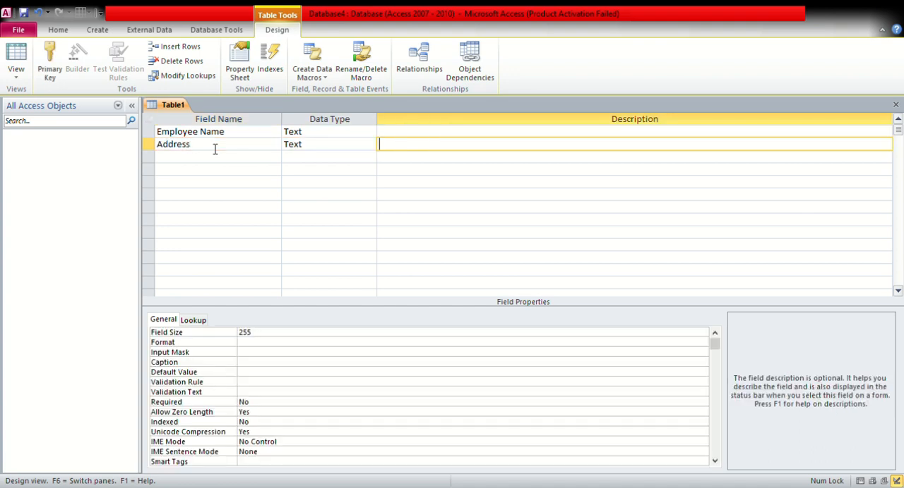
key("Return")
Add a Phone no field with the Number data type below Address
type("PO")
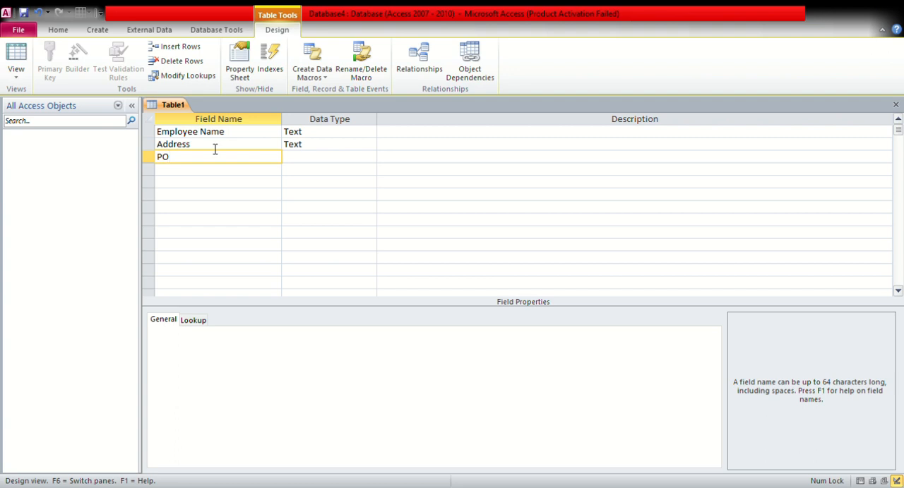
key("BackSpace")
type("hone no")
key("Tab")
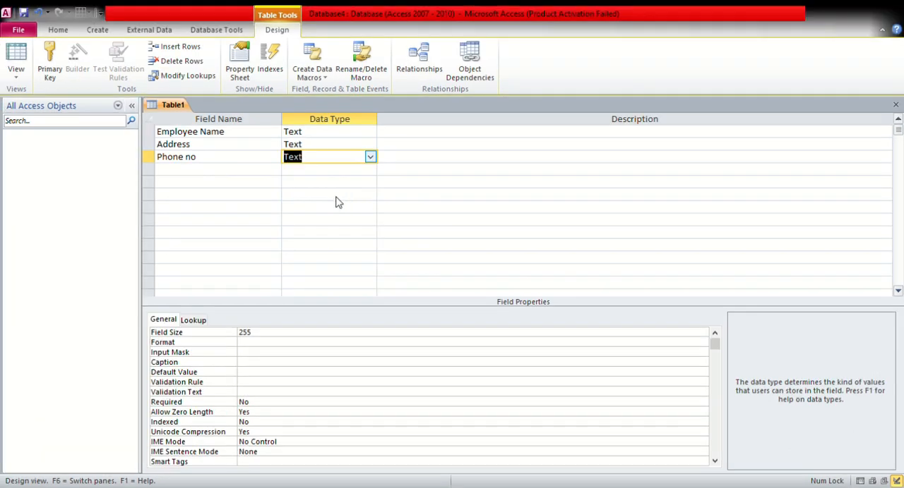
type("Number")
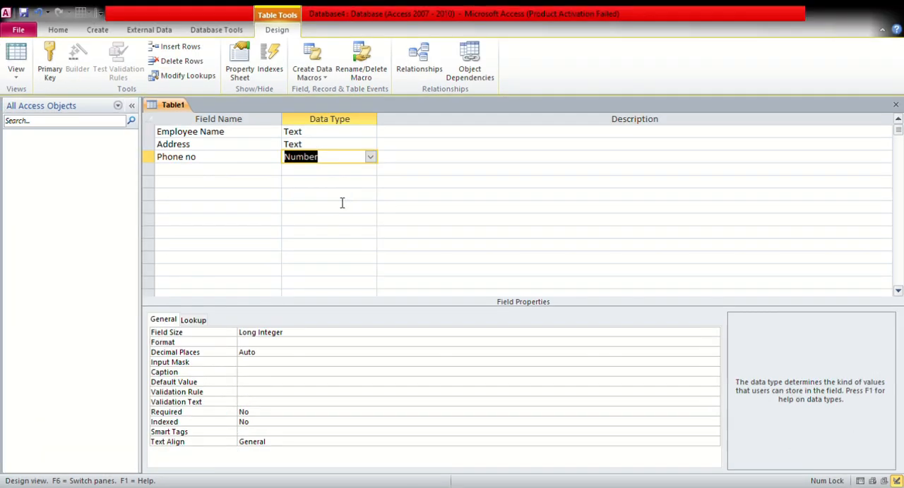
Add a Date of Birth field with the Date/Time data type below Phone no
left_click(220, 173)
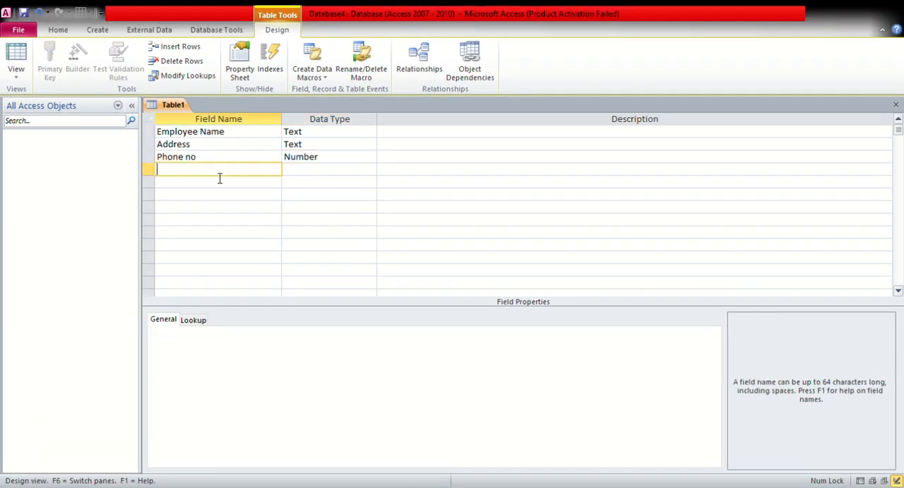
type("Date Birth")
left_click(180, 178)
type("of")
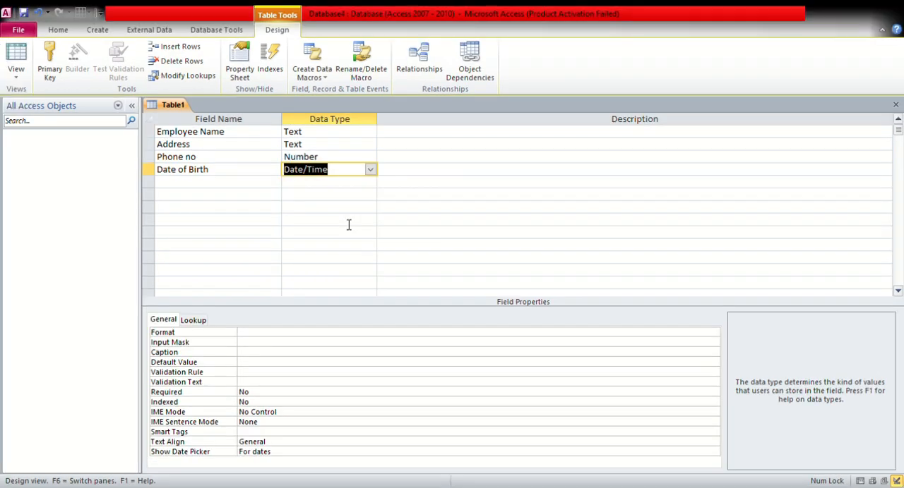
Add a Salary field with the Currency data type below Date of Birth
left_click(256, 188)
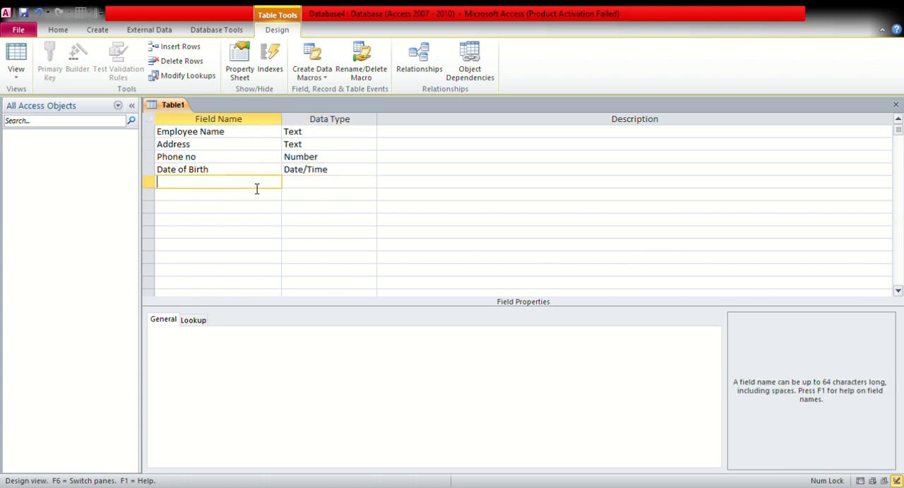
type("Salary")
key("Tab")
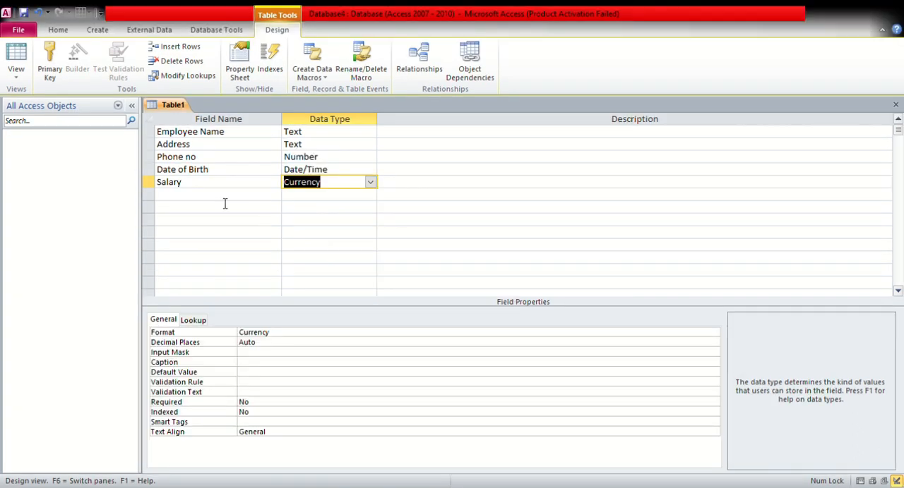
Add a Bonus field with the Currency data type below Salary
left_click(201, 204)
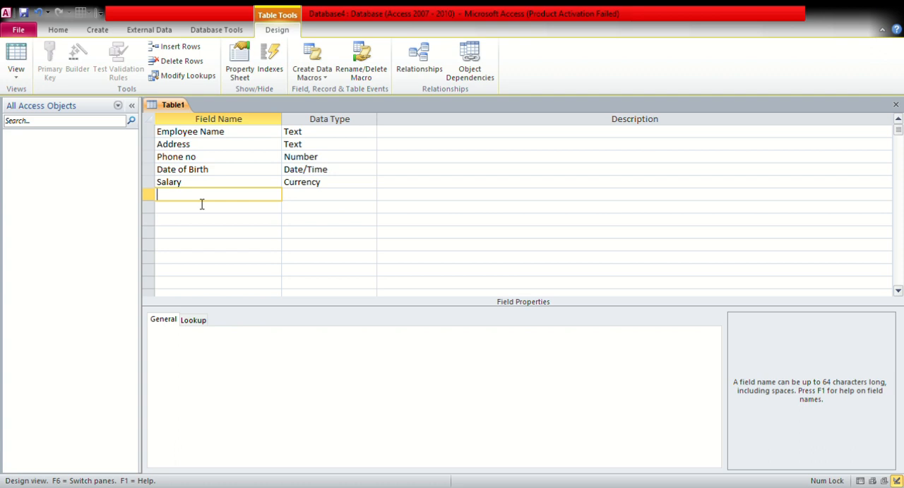
type("Bonus")
left_click(323, 196)
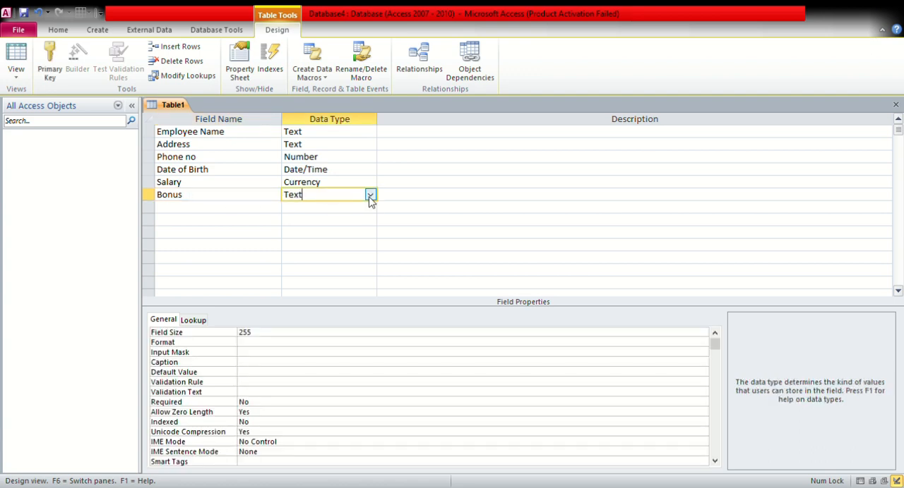
type("cy")
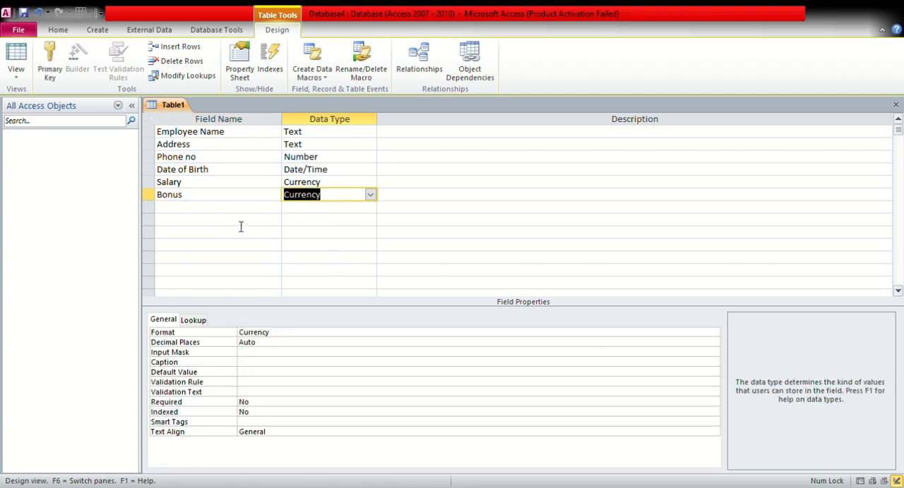
Set the Format property of both the Salary and Bonus fields to General Number
left_click(338, 182)
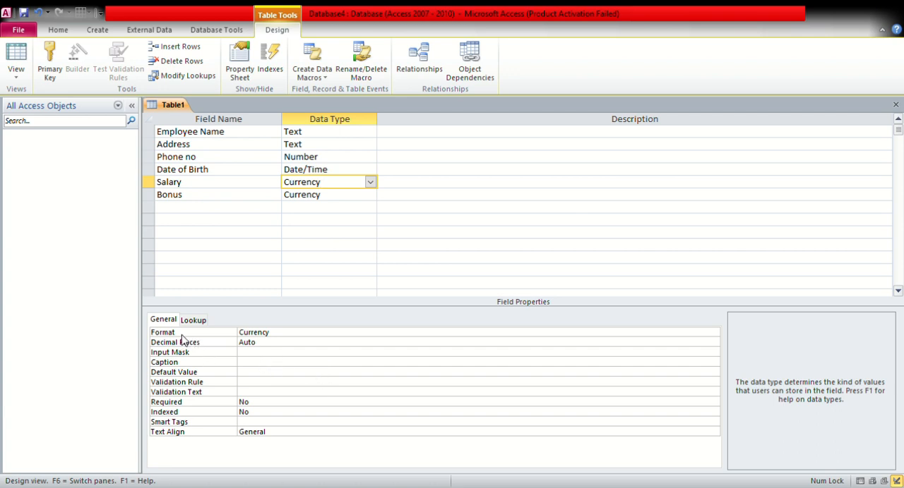
left_click(294, 332)
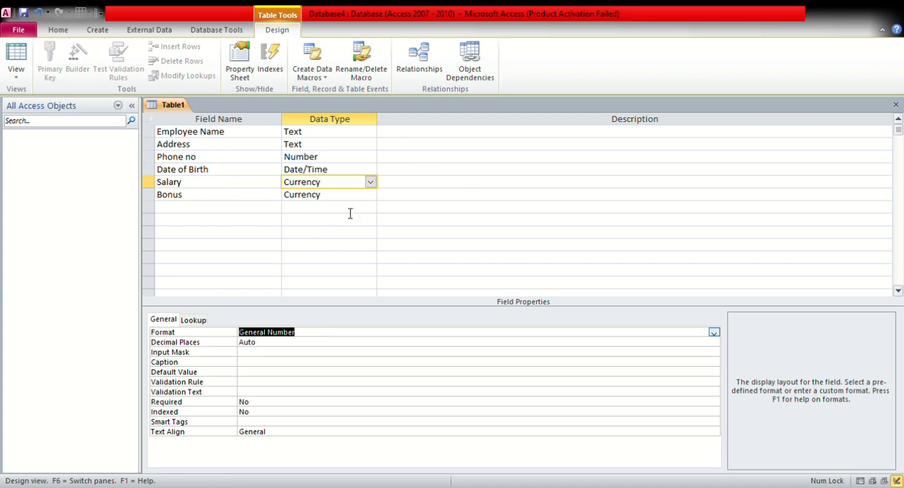
key("F6")
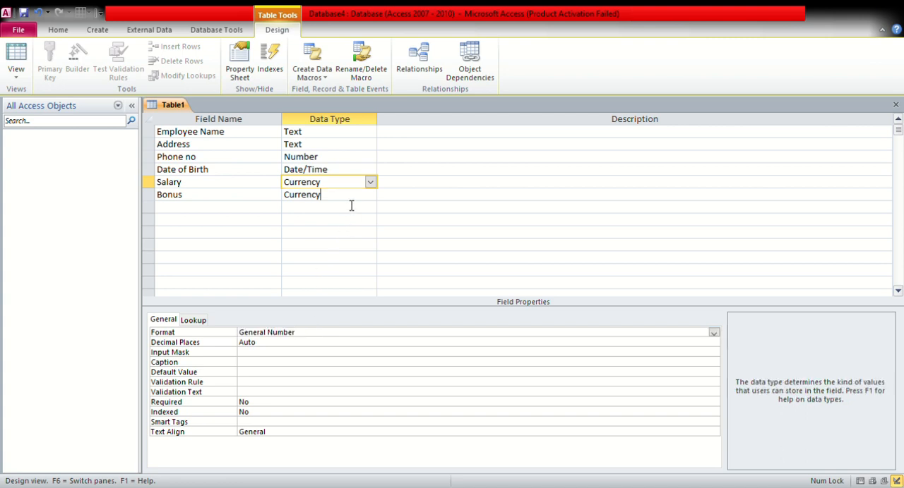
left_click(710, 338)
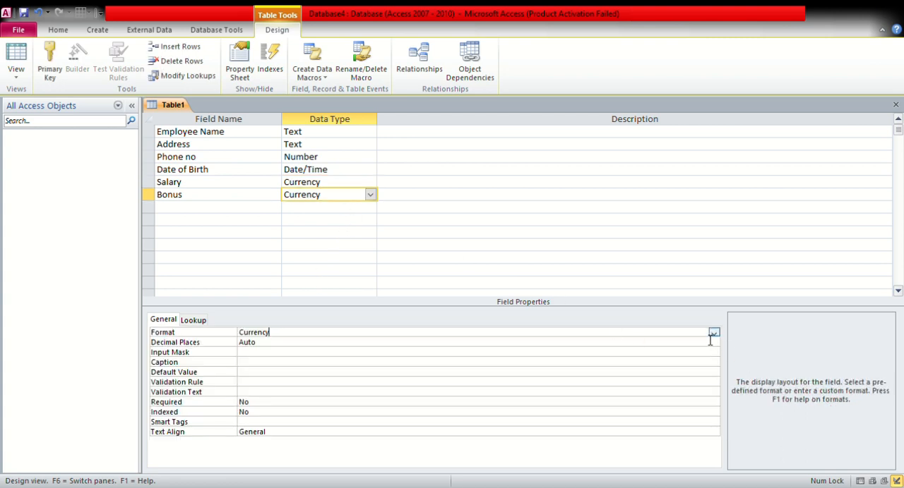
left_click(350, 346)
Add an Email field with the Hyperlink data type below Bonus
left_click(208, 213)
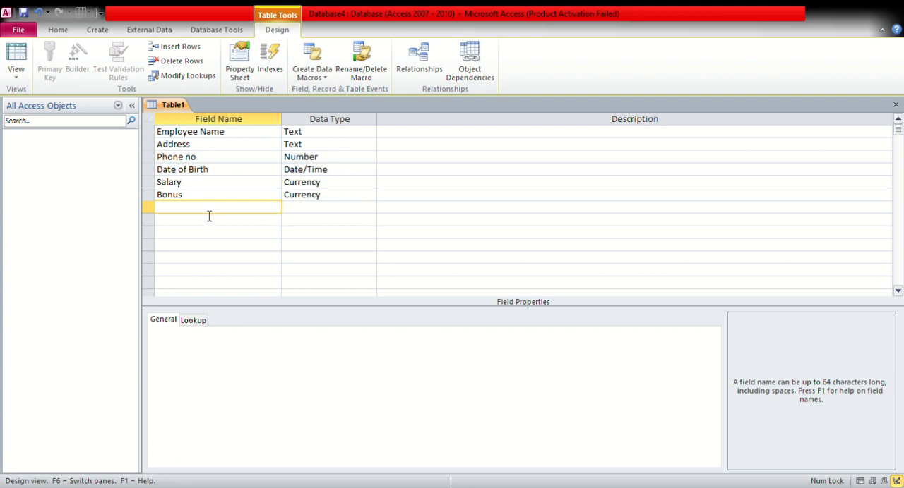
type("e")
key("BackSpace")
type("Email")
left_click(321, 211)
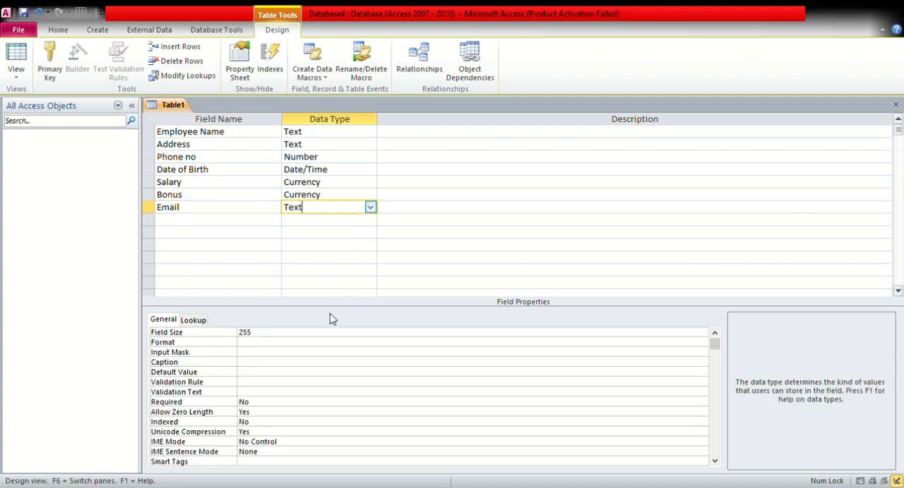
type("h")
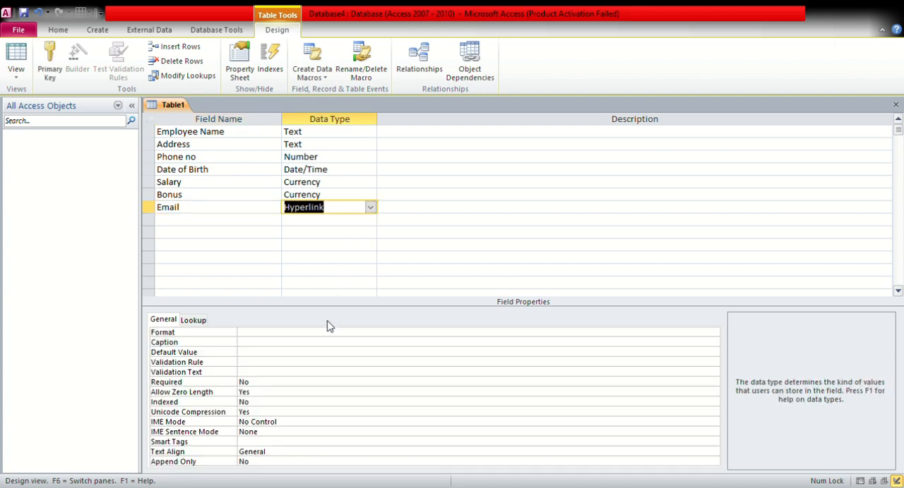
Insert a row above Employee Name and define it as an employee ID field with the AutoNumber data type
left_click(181, 134)
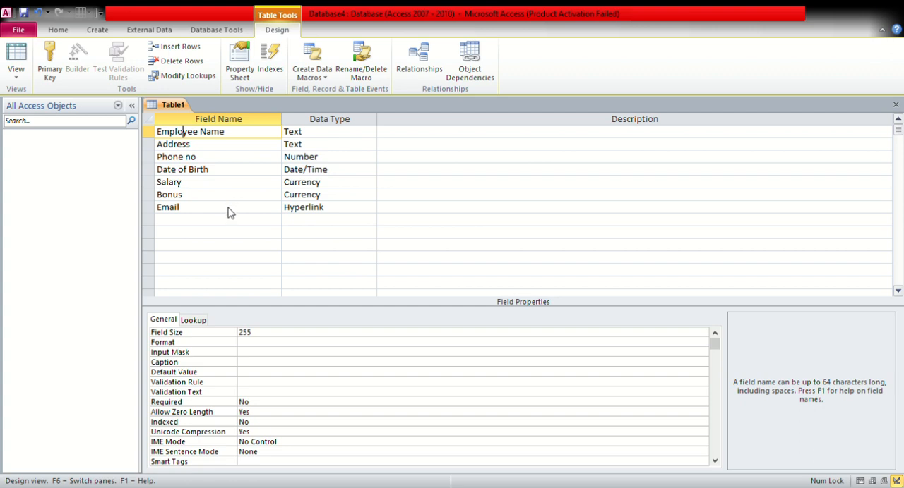
key("Insert")
type("e")
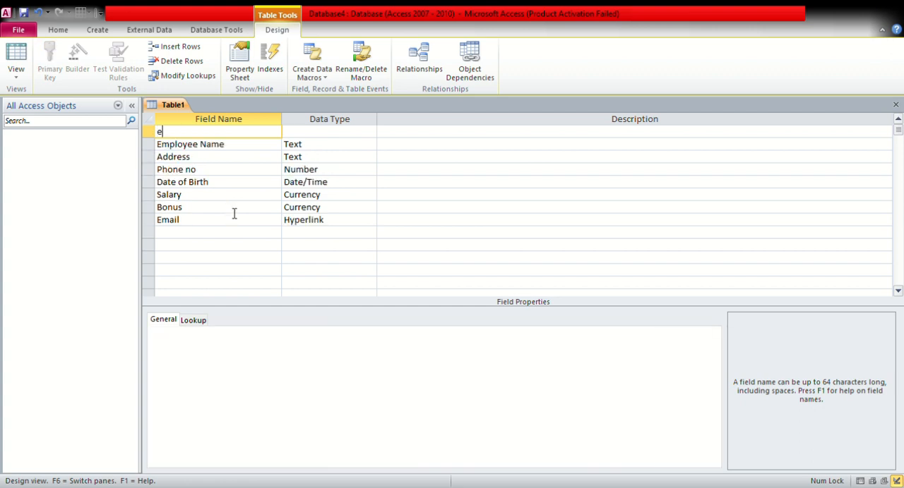
key("BackSpace")
type("employee iD")
left_click(364, 134)
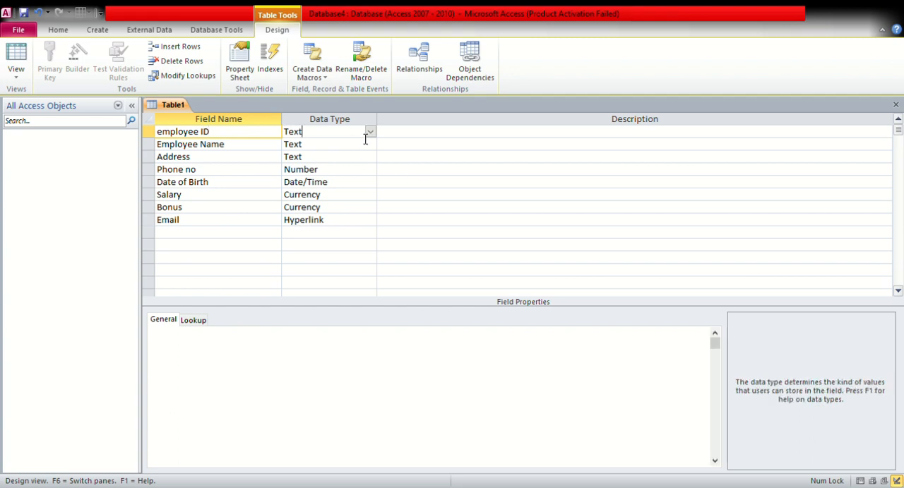
left_click(340, 206)
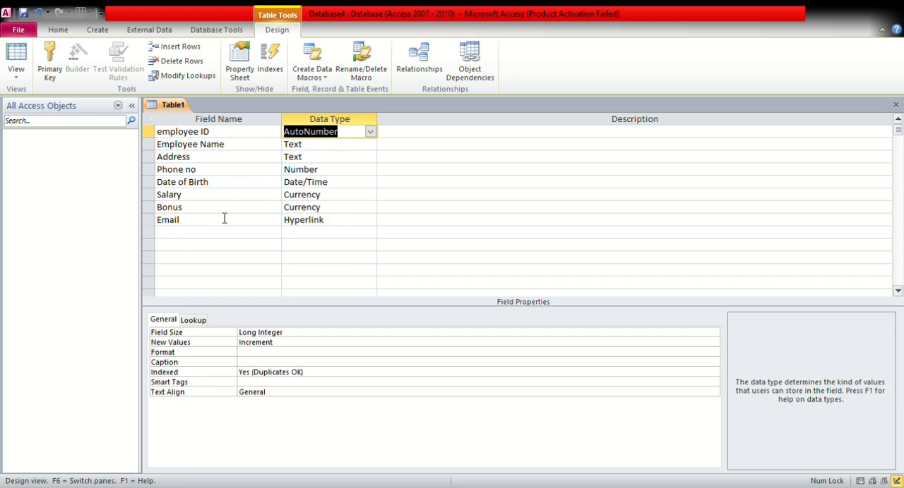
left_click(212, 242)
left_click(308, 219)
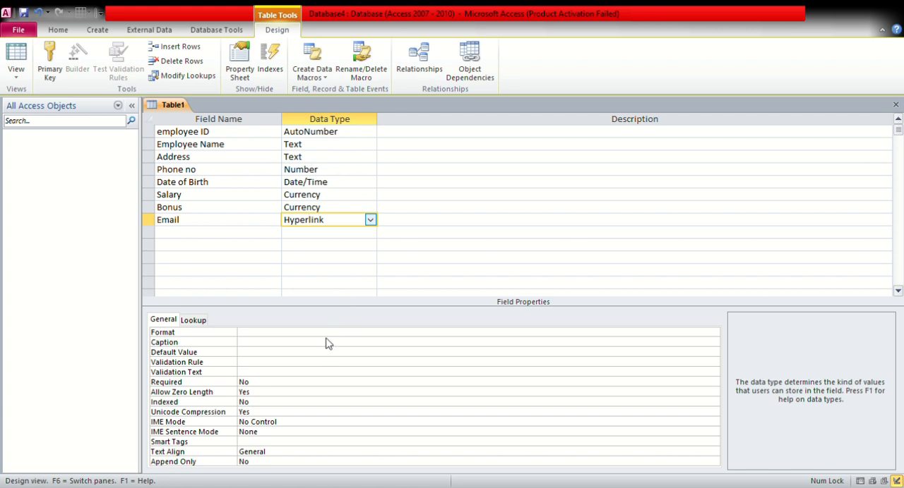
left_click(198, 237)
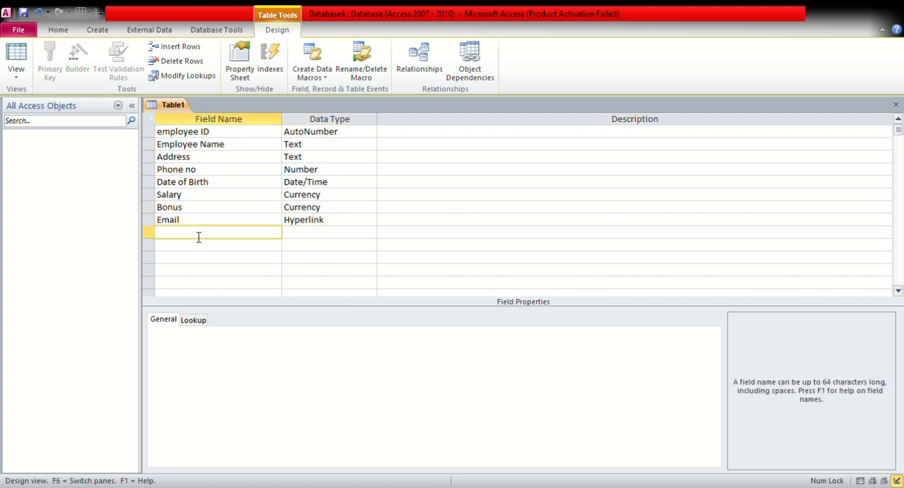
Add a photo field with the Attachment data type below Email, followed by a Total Salary field
type("photo")
left_click(293, 236)
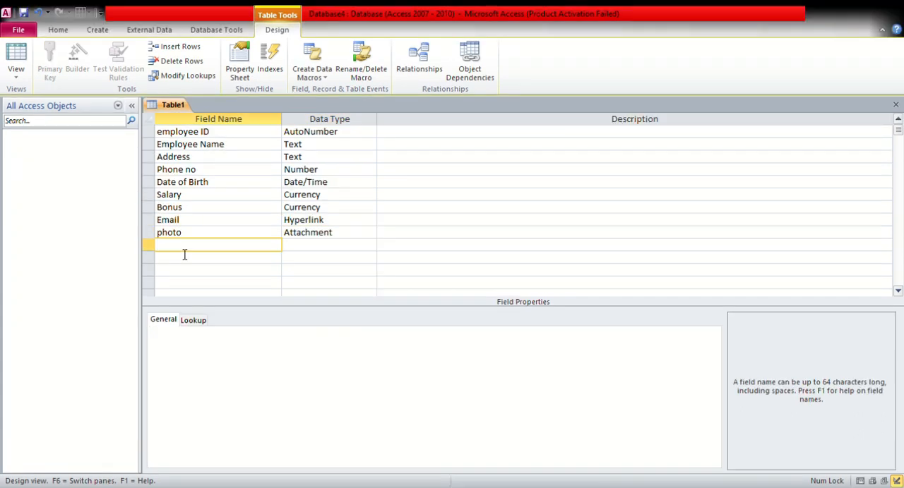
type("t")
key("BackSpace")
type("Total Salary")
key("Tab")
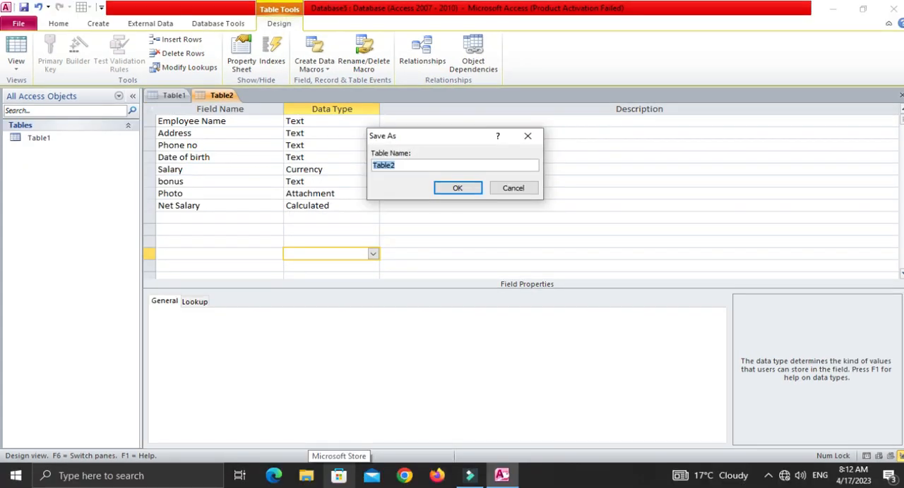
Save the table as Employee Information and open it in Datasheet view
type("Employee Information")
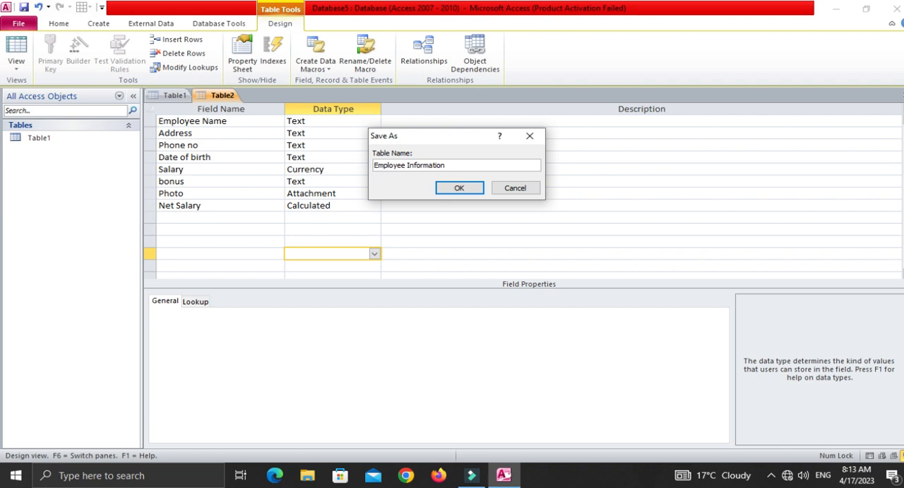
key("Return")
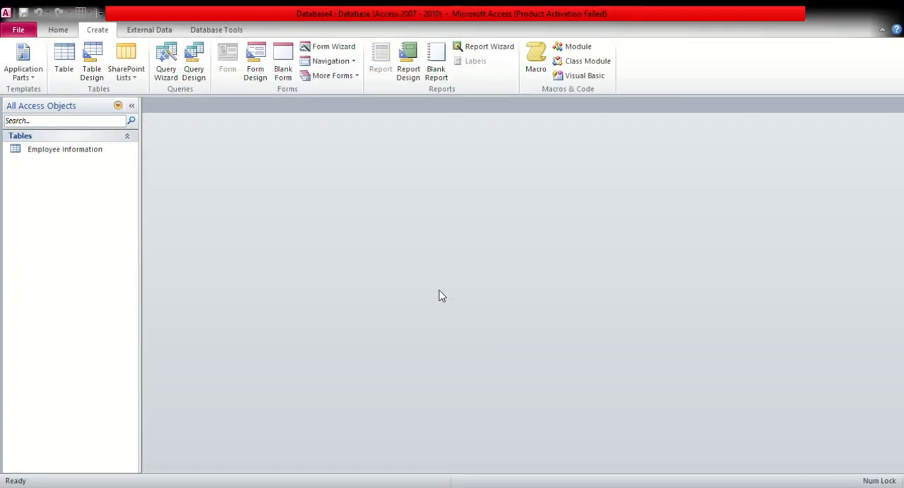
left_click(92, 156)
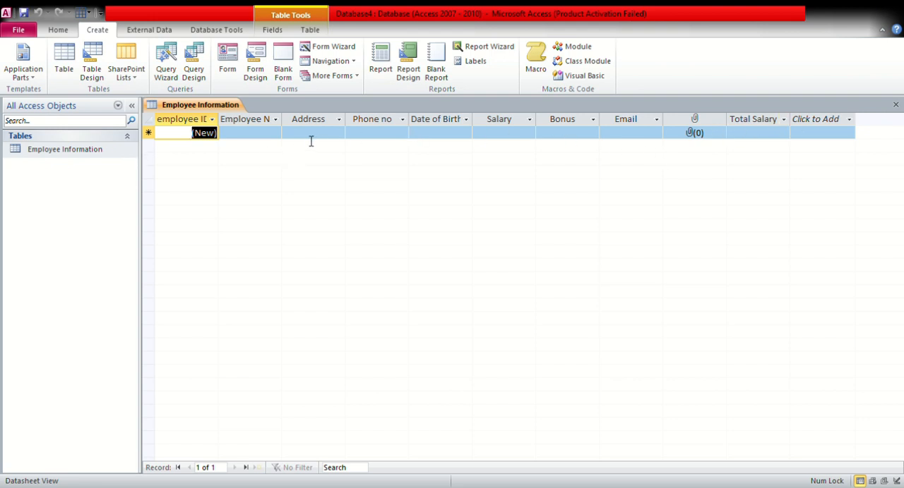
Enter the employee's name in the first record of the Employee Information table
left_click(251, 141)
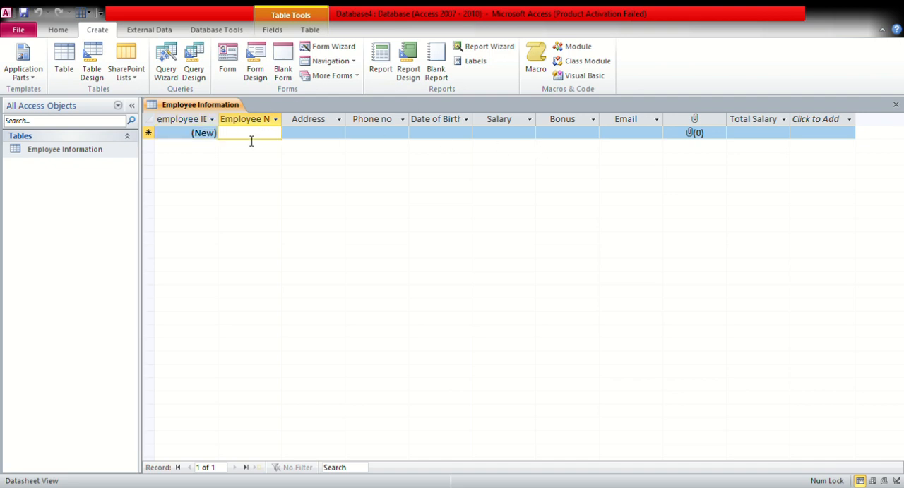
type("tree")
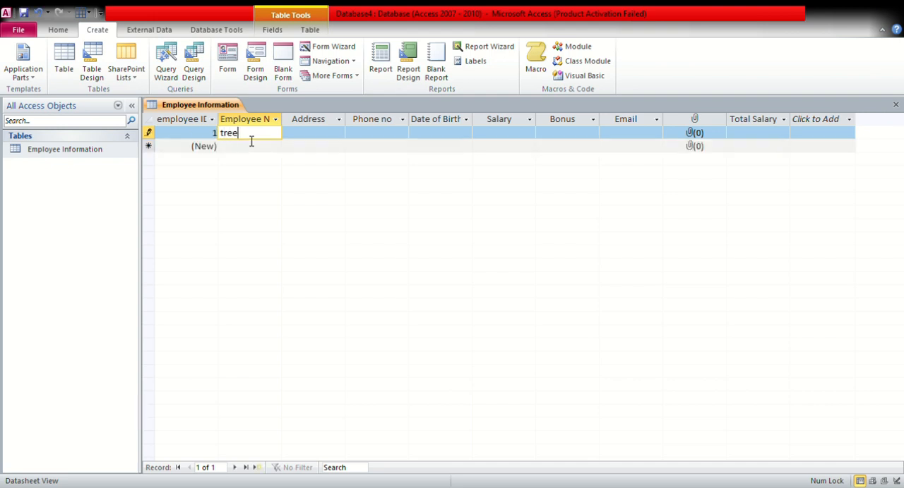
key("BackSpace")
key("BackSpace")
key("BackSpace")
key("BackSpace")
type("Rahul")
key("Tab")
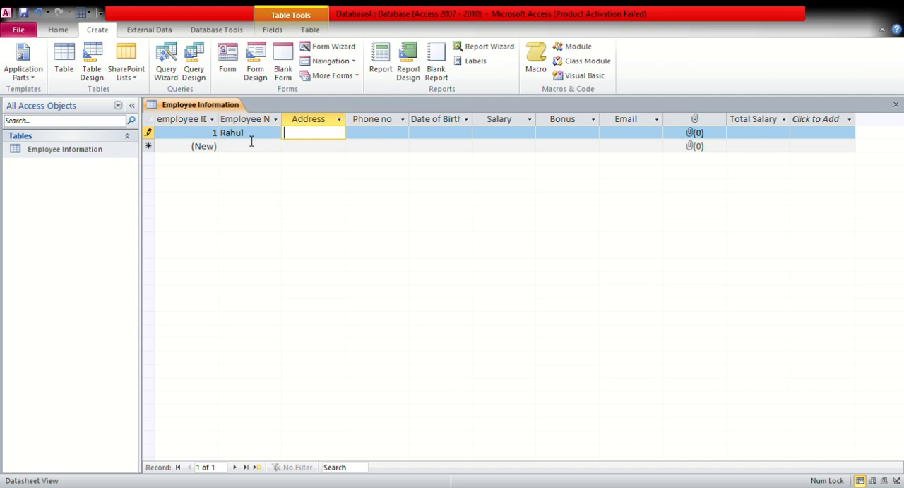
Fill in the first employee's address and phone number
type("nagaon")
key("Tab")
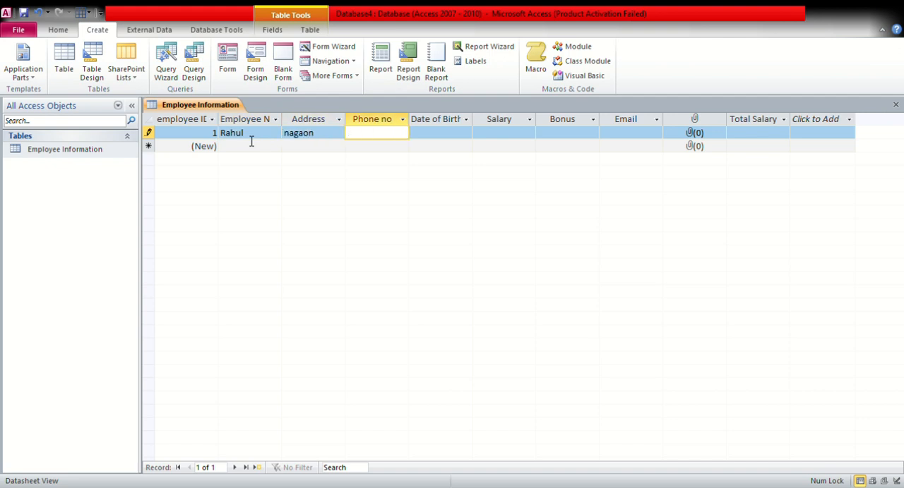
type("5648949845")
key("BackSpace")
key("BackSpace")
key("Tab")
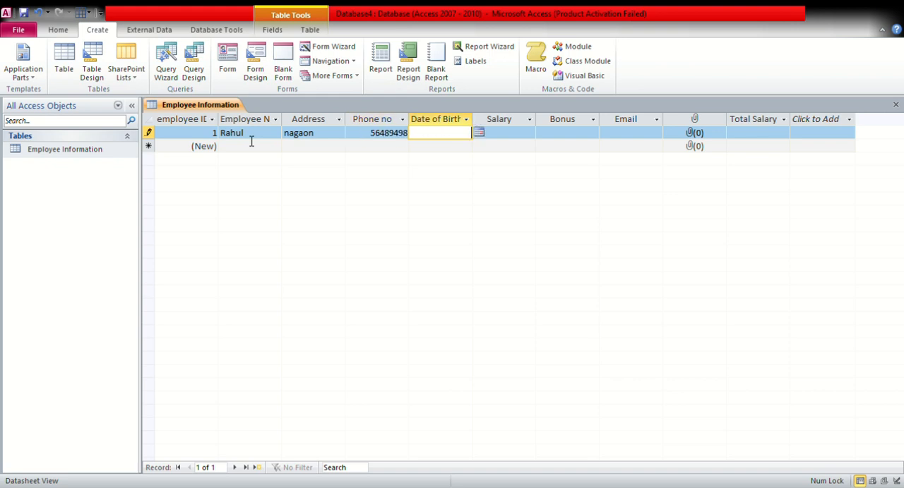
Fill in the first employee's date of birth
type("5448587")
key("BackSpace")
key("BackSpace")
key("BackSpace")
key("BackSpace")
key("BackSpace")
key("BackSpace")
key("BackSpace")
type("01/")
type("0")
type("4/")
type("2000")
key("BackSpace")
key("BackSpace")
type("10")
key("Tab")
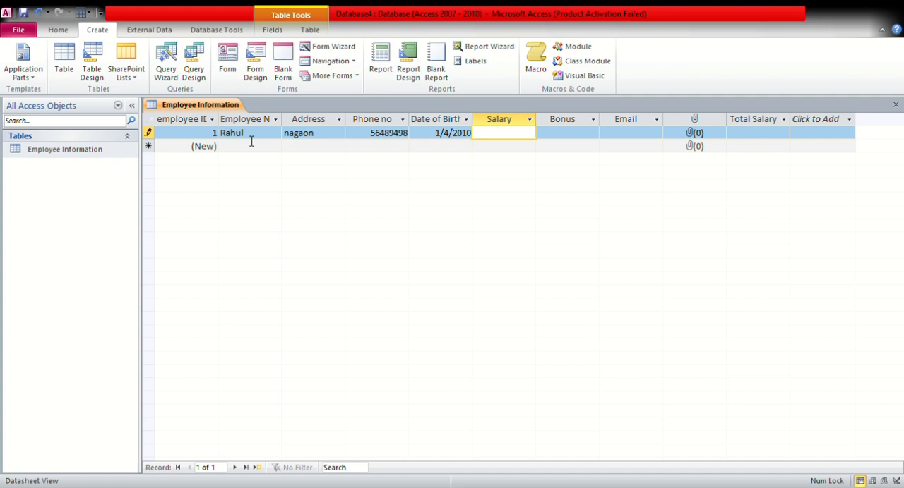
Set the first record's Salary to 45,000 and its Bonus to 3,200
type("45,000")
key("Tab")
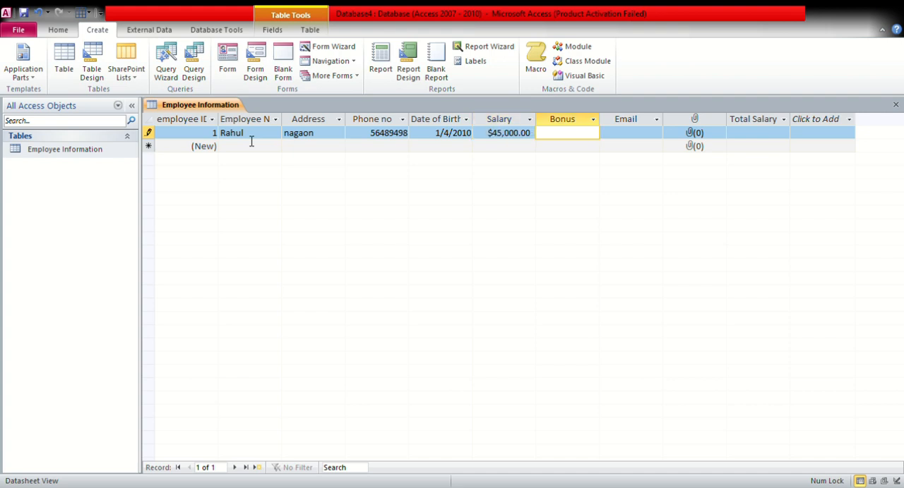
type("3200")
key("Tab")
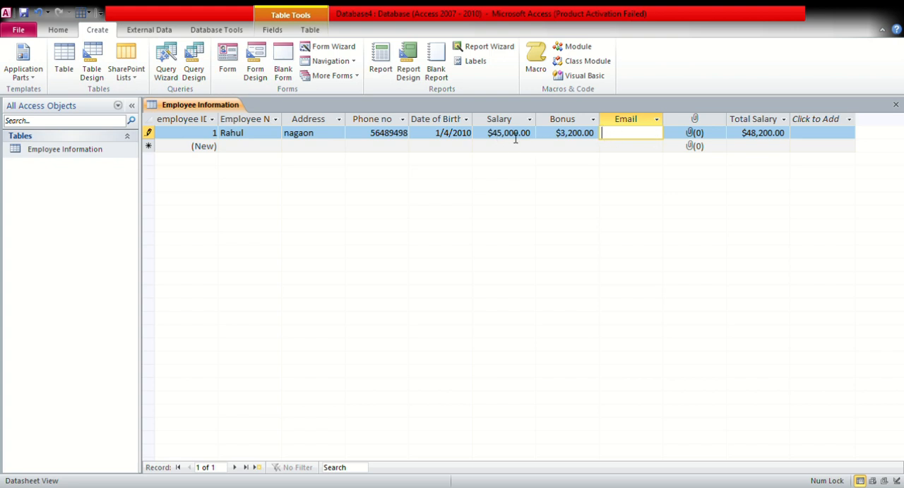
Fill in the first record's Email field and attach a file to its photo field
type("mkjbuhhjxhjw")
key("BackSpace")
type("bh")
key("Tab")
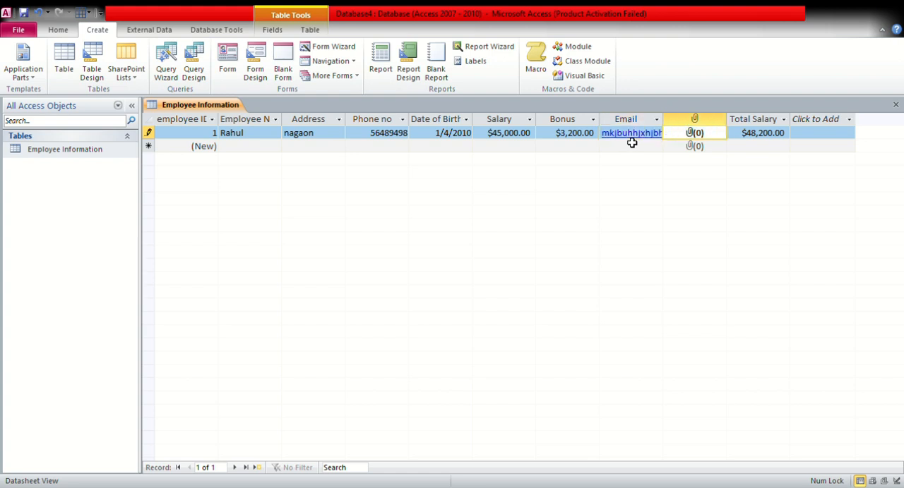
left_click(706, 118)
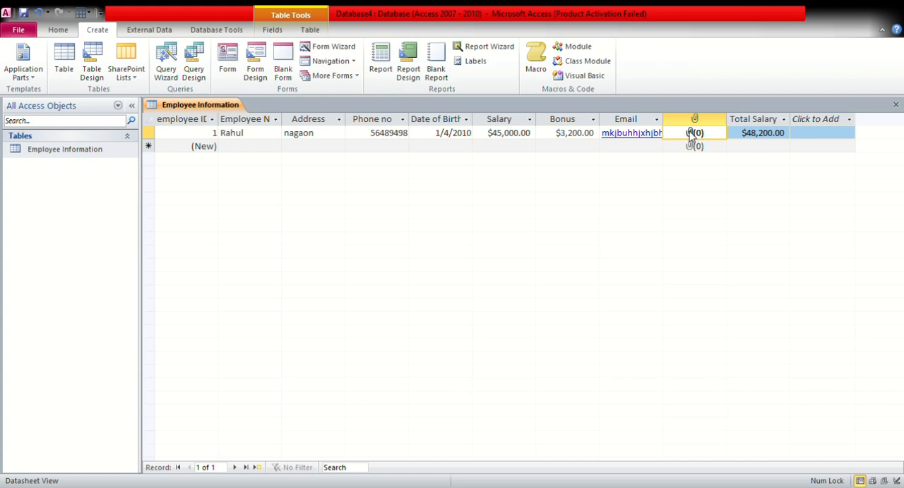
double_click(691, 134)
Start a second record with the employee's name and address
left_click(248, 148)
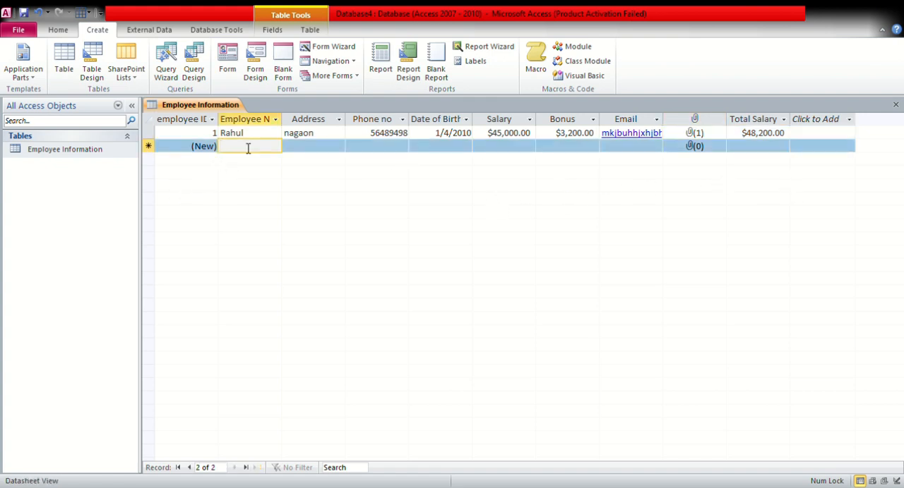
type("tree")
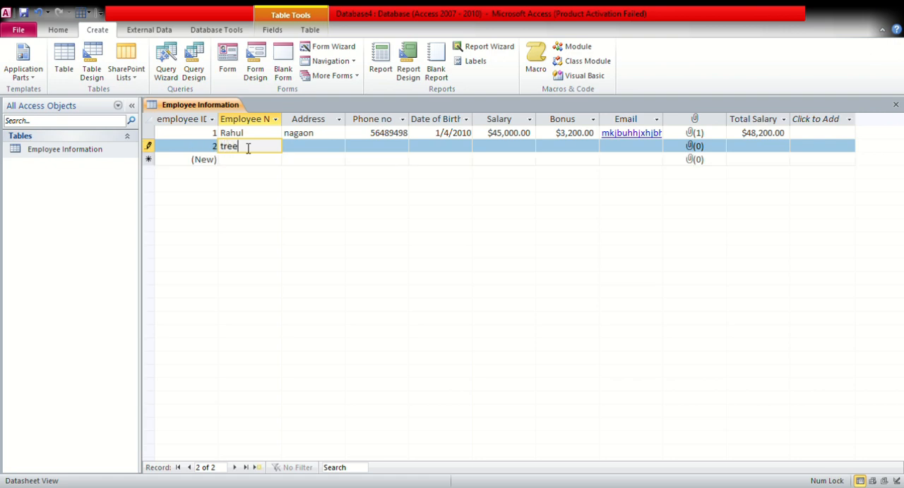
key("Tab")
type("g")
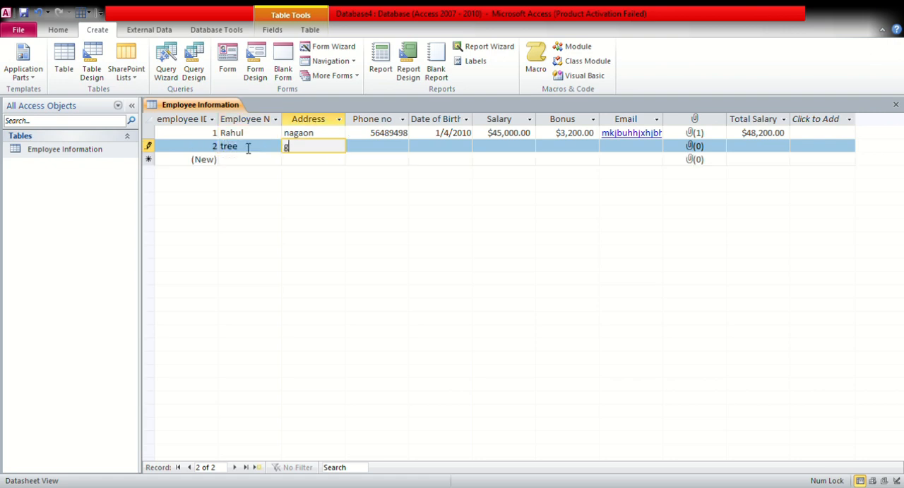
type("uwahati")
key("Tab")
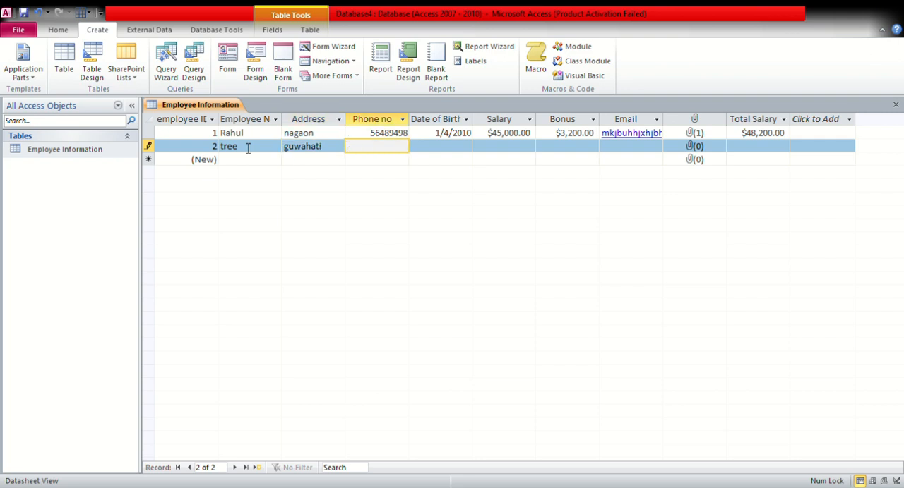
Fill in the second employee's phone number and date of birth
type("455484655")
key("Tab")
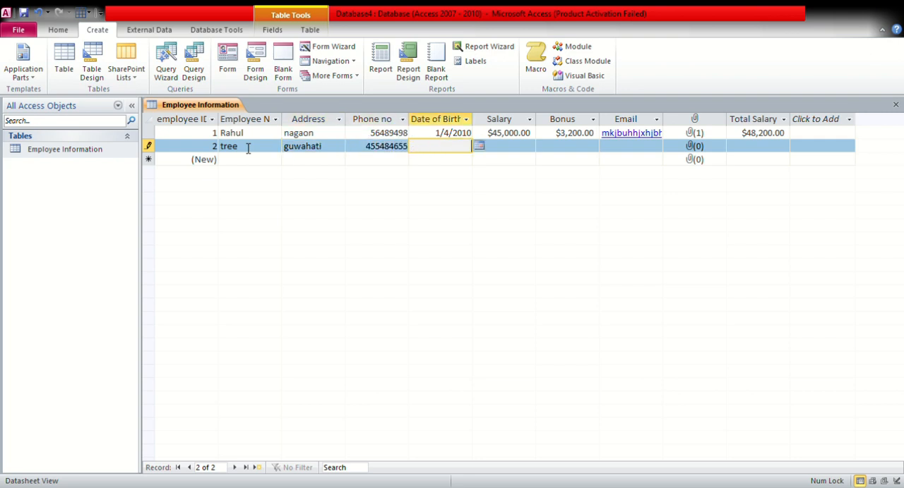
type("1/03/2000")
key("Tab")
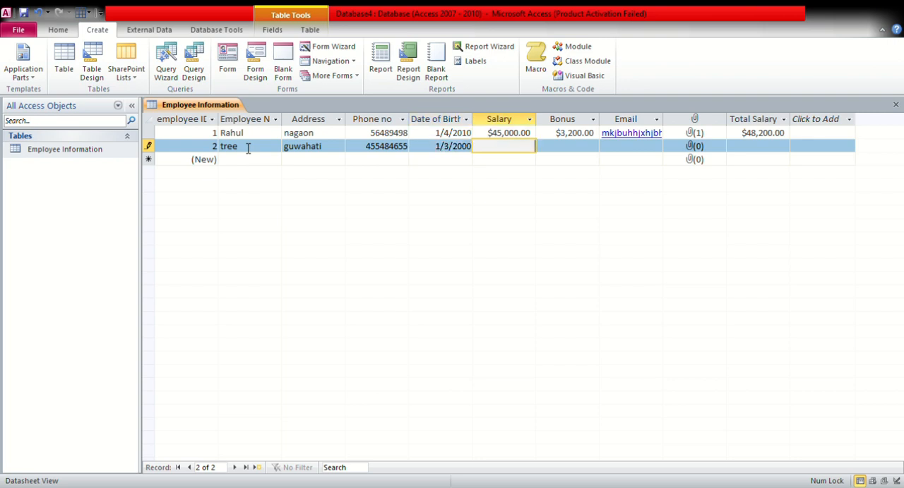
Set the second record's Salary to 48,000 and its Bonus to 3,500
type("48000")
key("Tab")
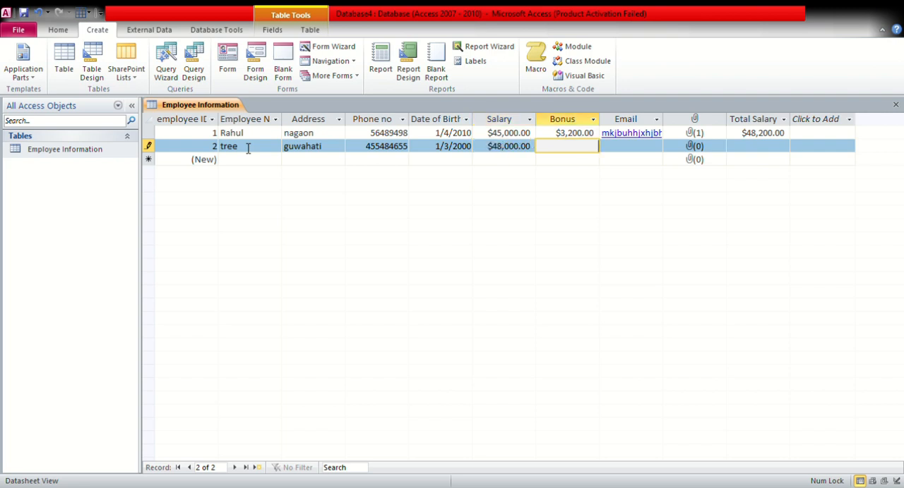
type("3,500")
key("Tab")
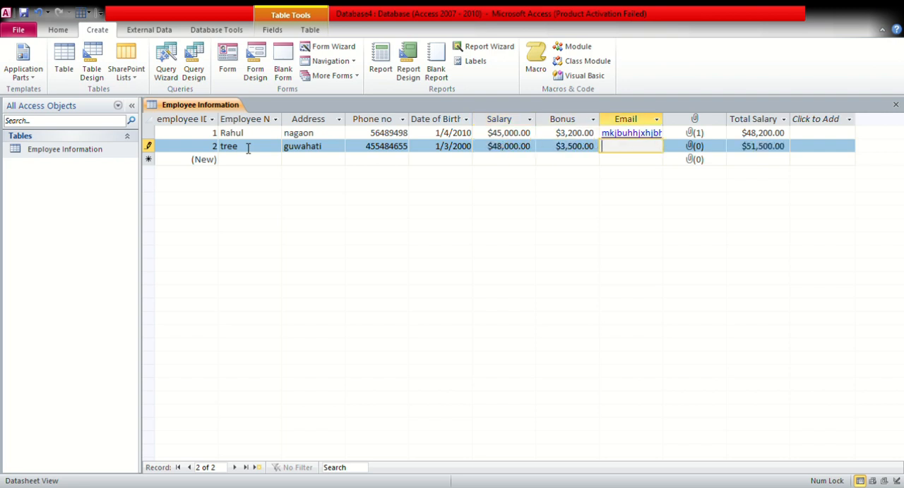
Fill in the second record's Email field and complete the record without attaching a photo
key("Tab")
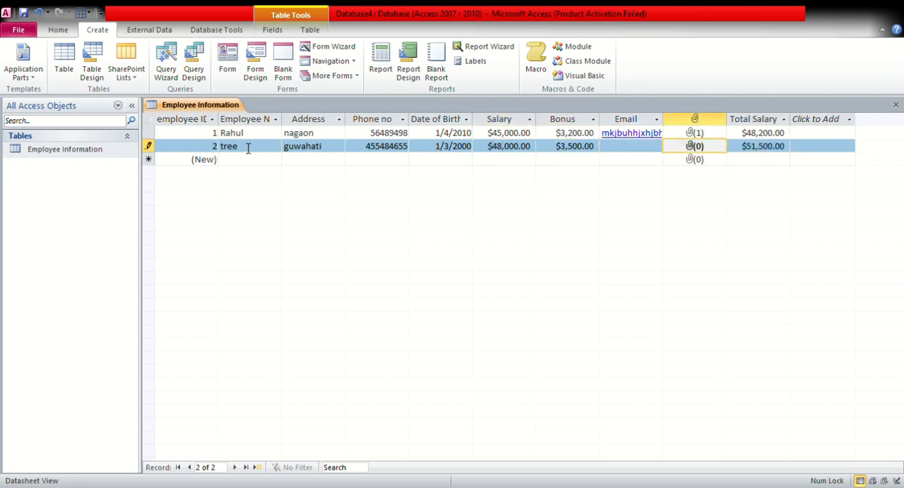
left_click(653, 148)
type("568484449")
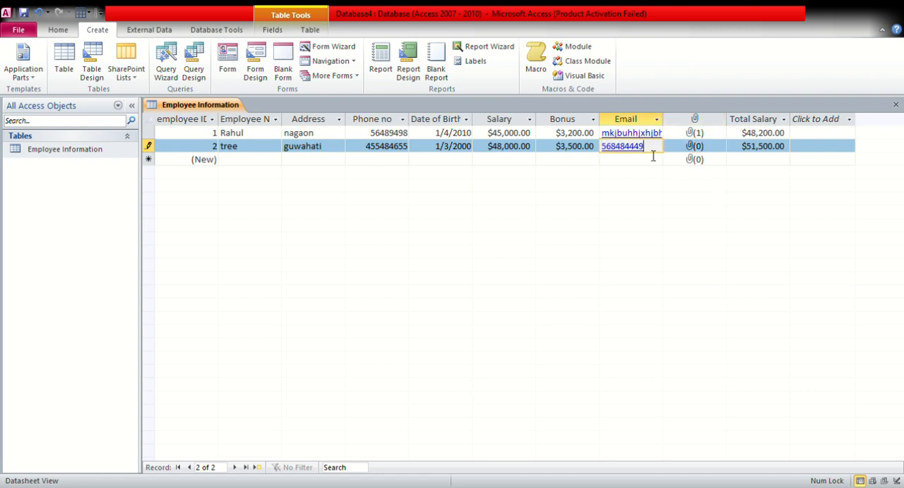
type("lniojis")
key("Tab")
key("Tab")
key("Tab")
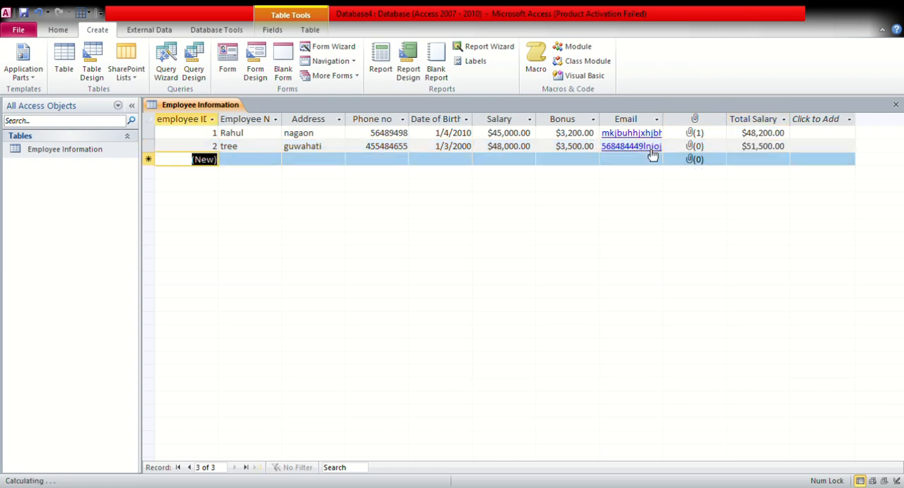
Start a third record with the employee's name and address
key("Tab")
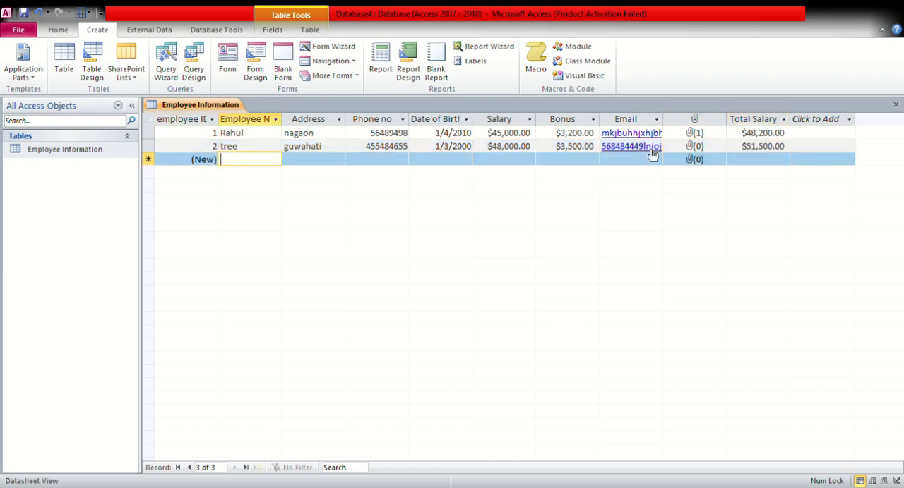
type("sima")
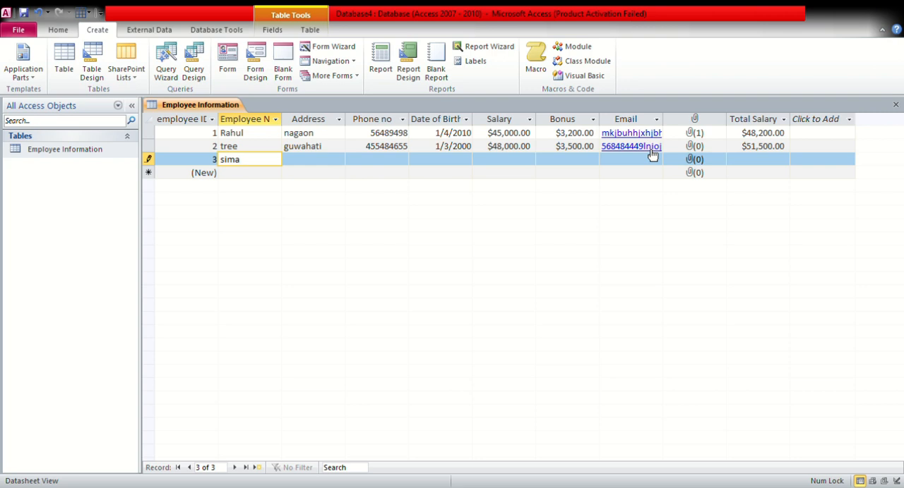
key("Tab")
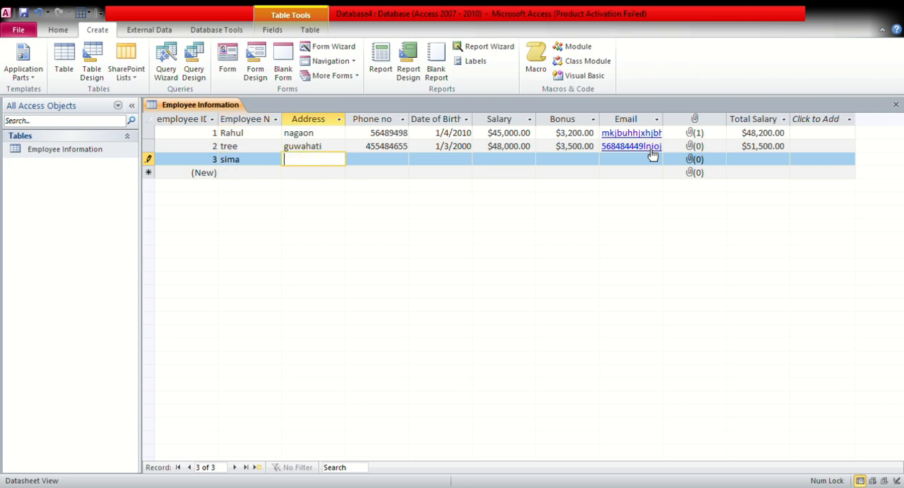
type("nagaon")
key("Tab")
Fill in the third employee's phone number and date of birth
type("6184844")
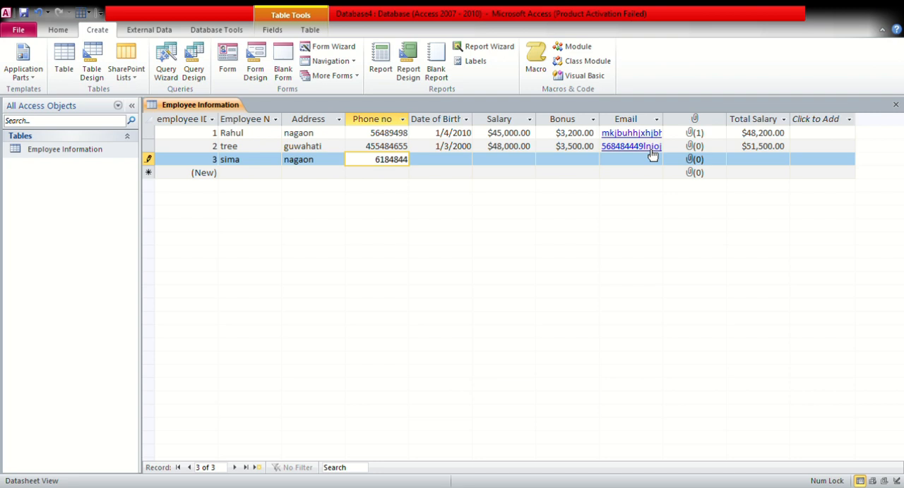
key("Tab")
key("Tab")
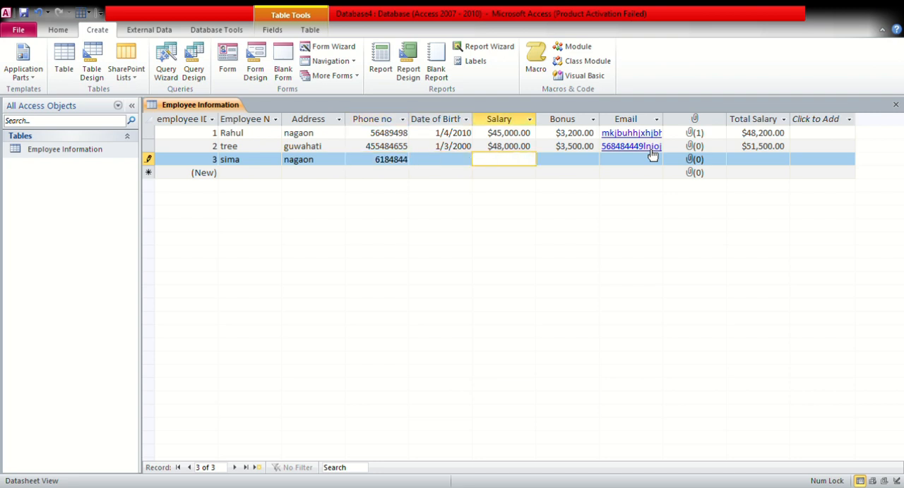
left_click(444, 163)
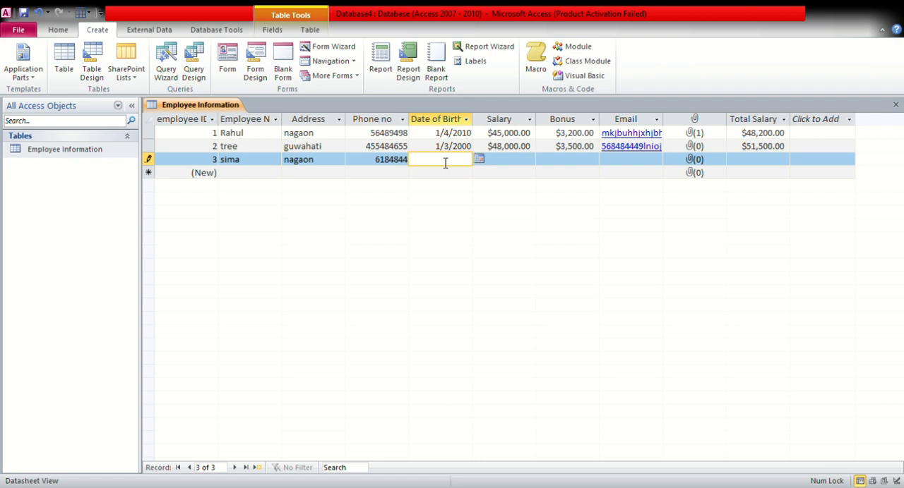
type("5/12/2000")
key("Tab")
Set the third record's Salary to 37,500 and its Bonus to 3,100
type("5")
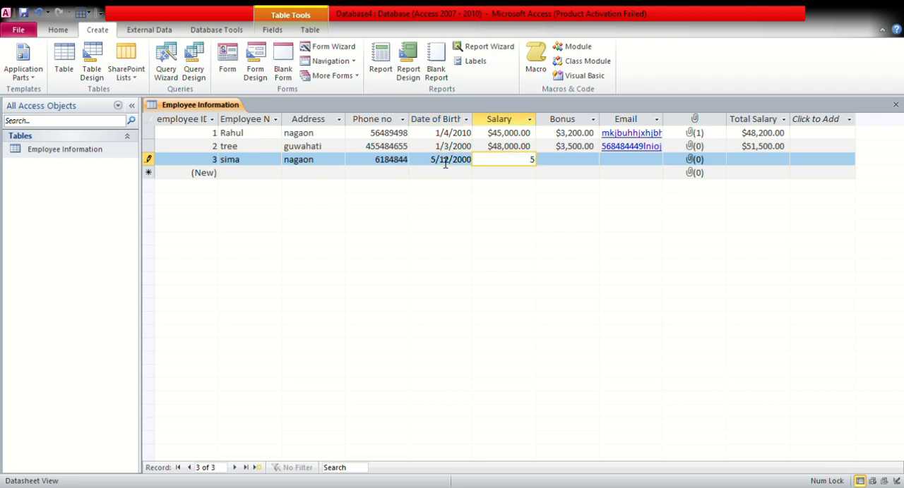
type("7")
key("BackSpace")
type("7500")
key("Tab")
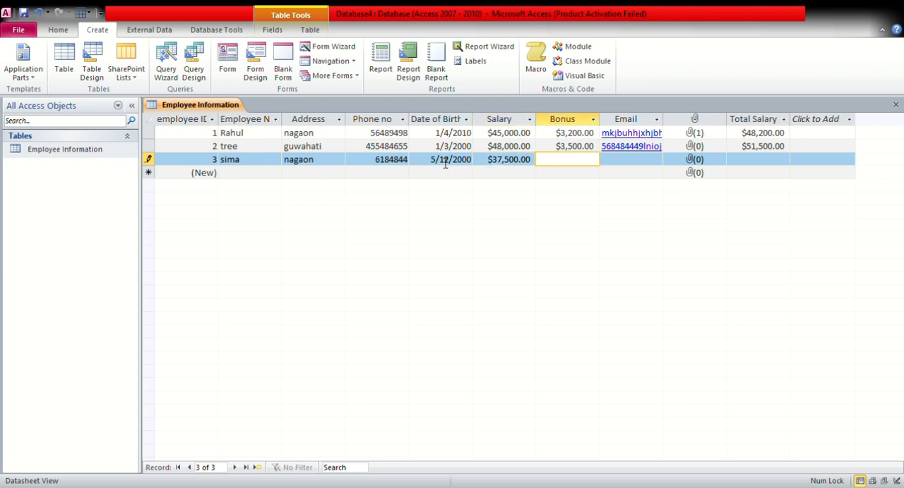
type("3,100")
key("Tab")
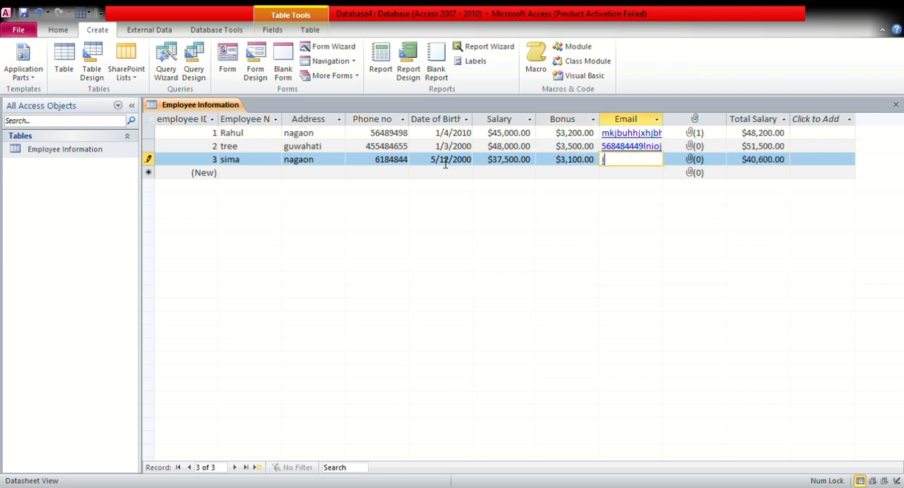
Fill in the third record's Email field and complete the record without attaching a photo
type("iuihbsuichij59")
key("Tab")
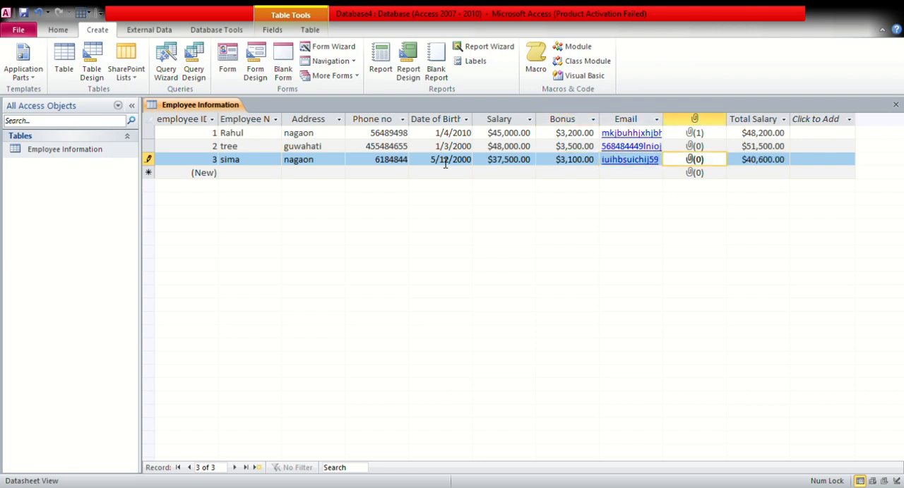
key("Tab")
key("Tab")
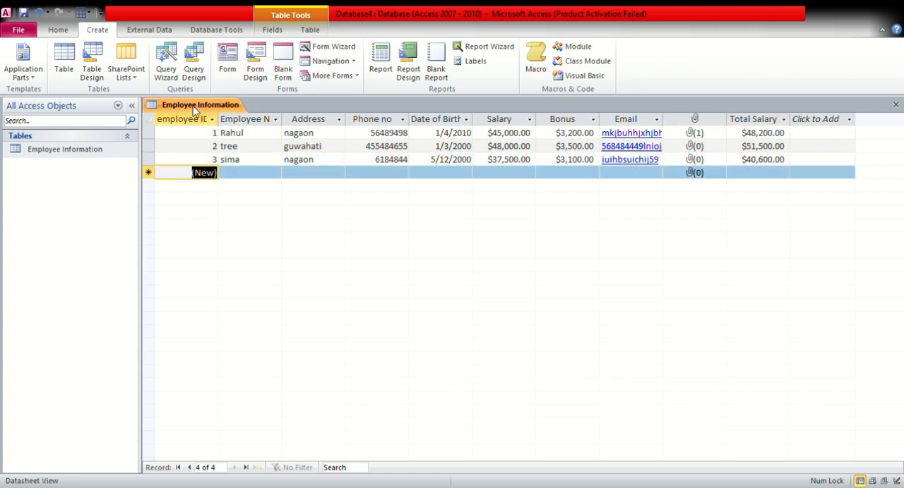
left_click(273, 31)
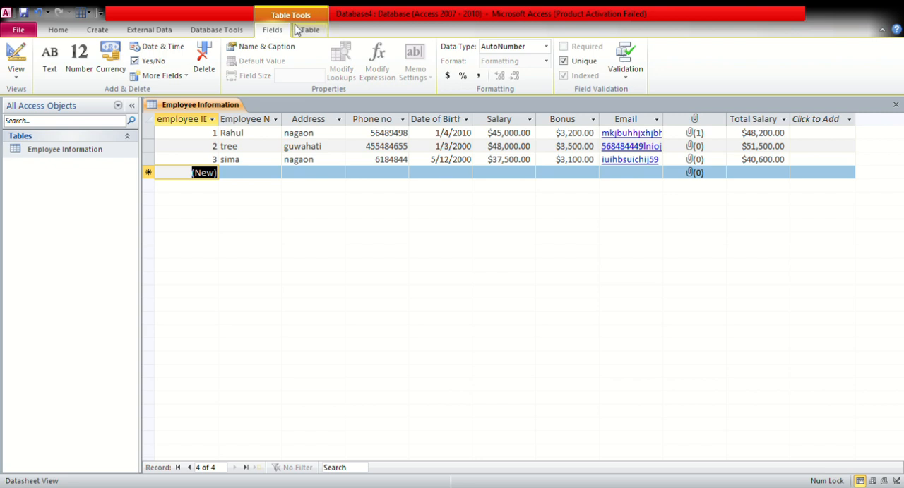
left_click(55, 31)
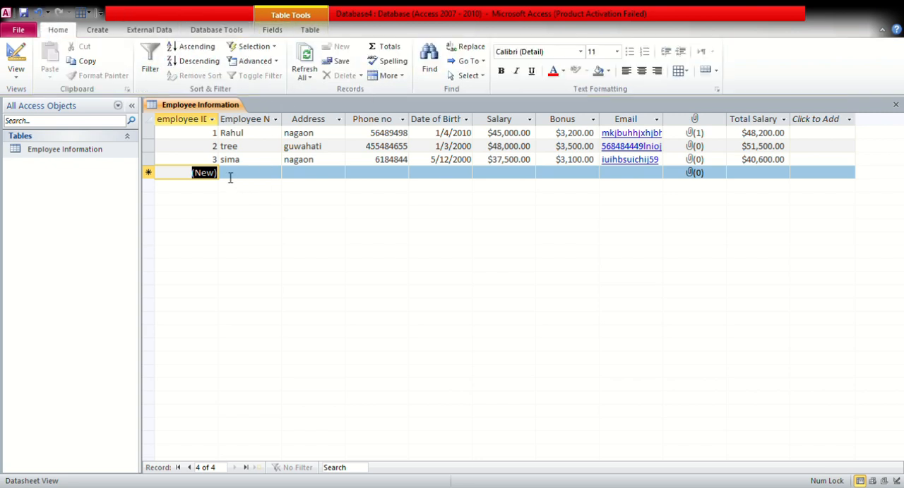
left_click(97, 32)
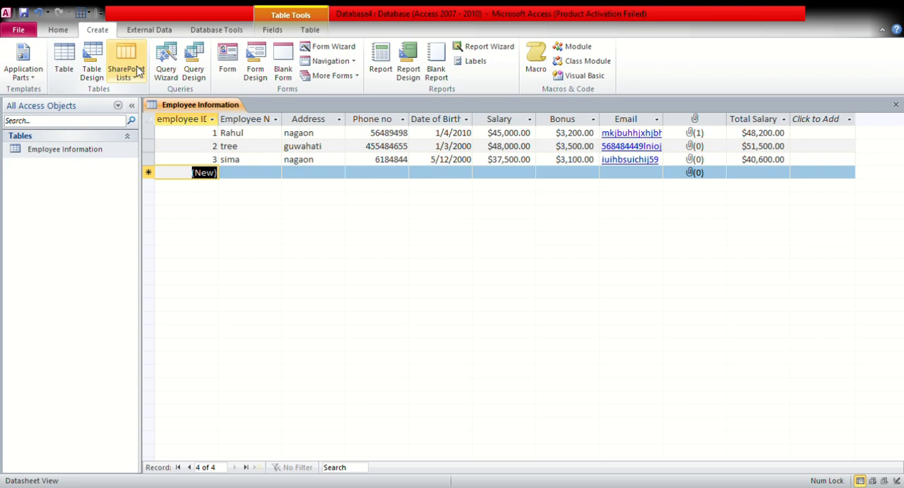
Select all of the table's filled columns and format the datasheet with red text and a green background colour
left_click(68, 31)
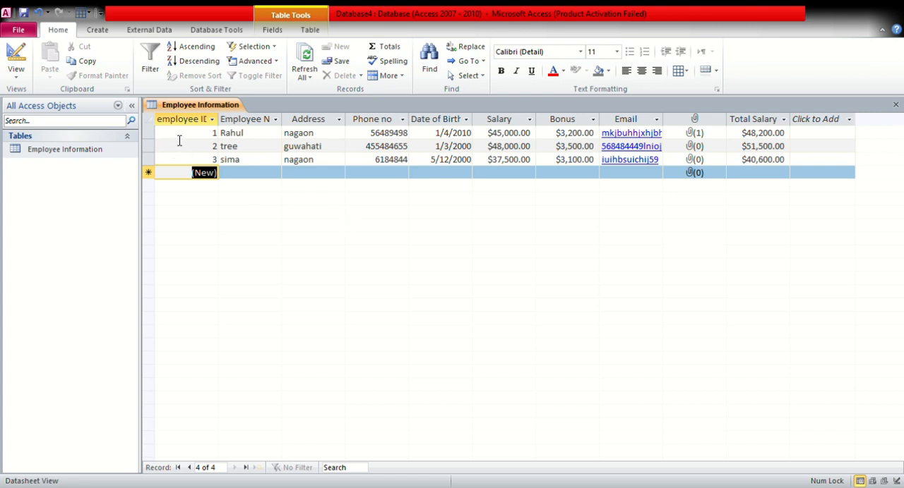
left_click_drag(178, 137, 289, 174)
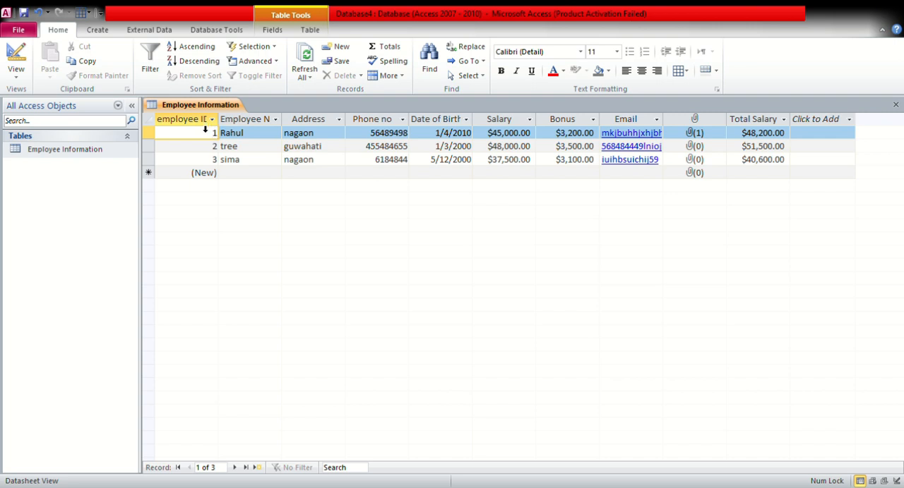
left_click_drag(205, 131, 763, 159)
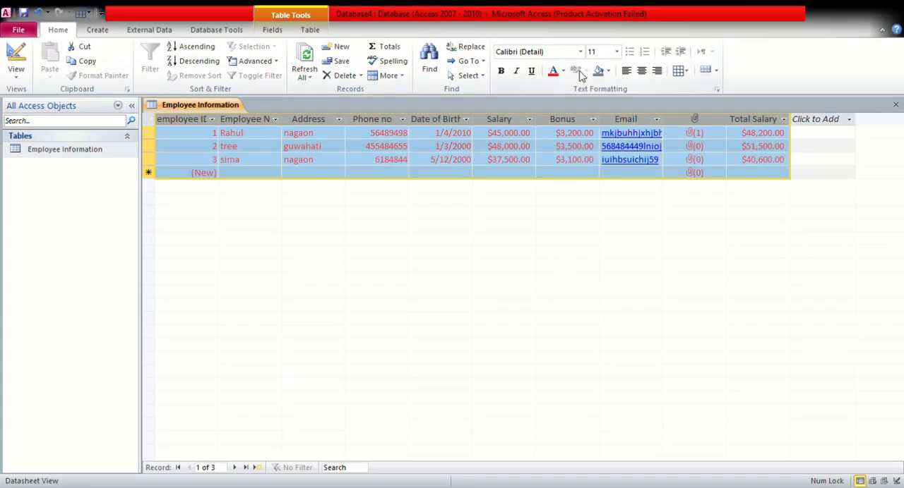
left_click(599, 71)
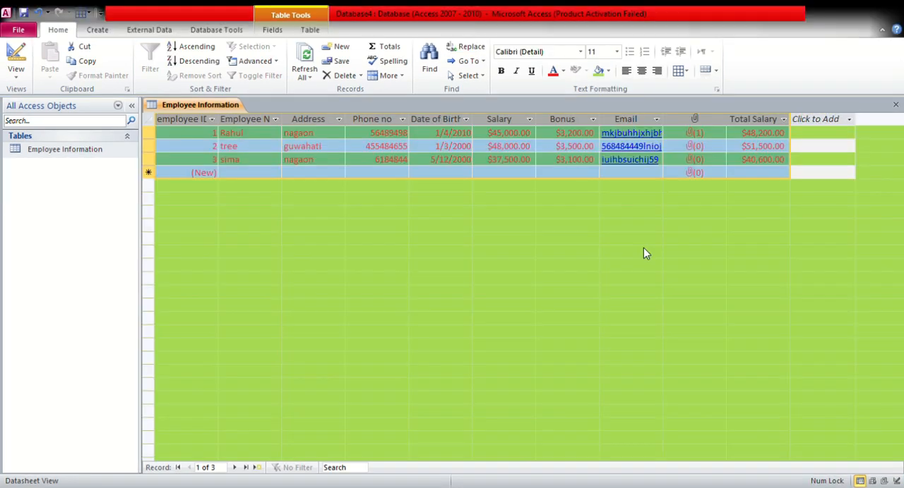
left_click(309, 148)
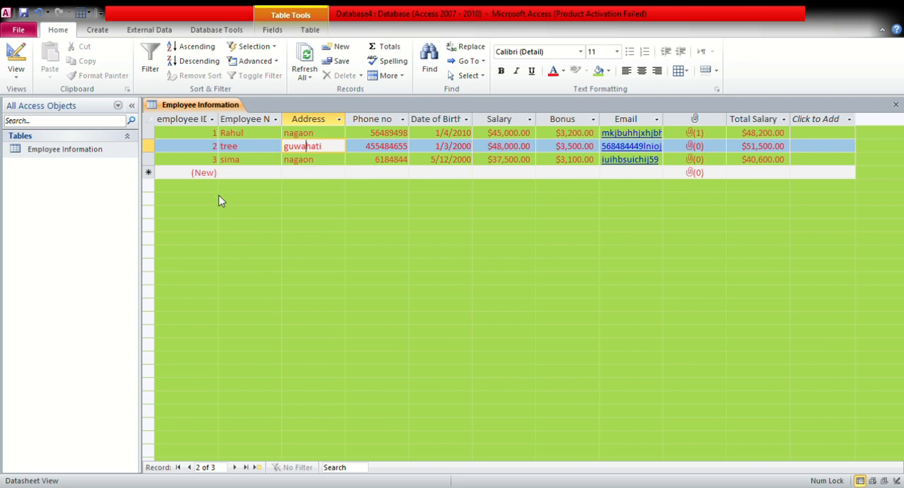
left_click(251, 176)
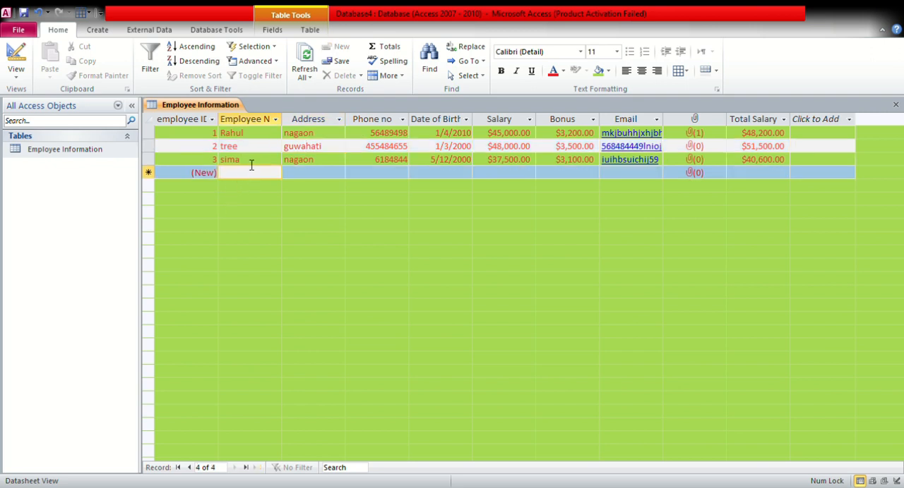
Select all the columns of the datasheet and set the alternate row colour to red
left_click(204, 121)
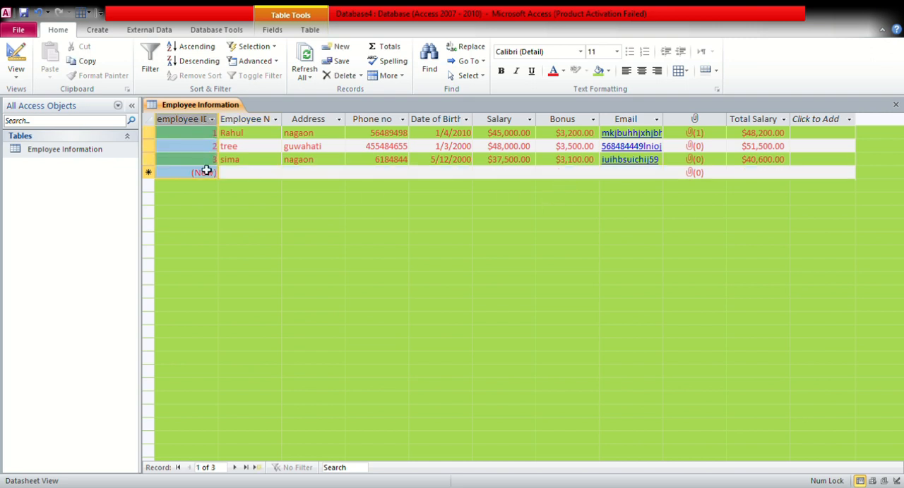
left_click(197, 123)
left_click(232, 123)
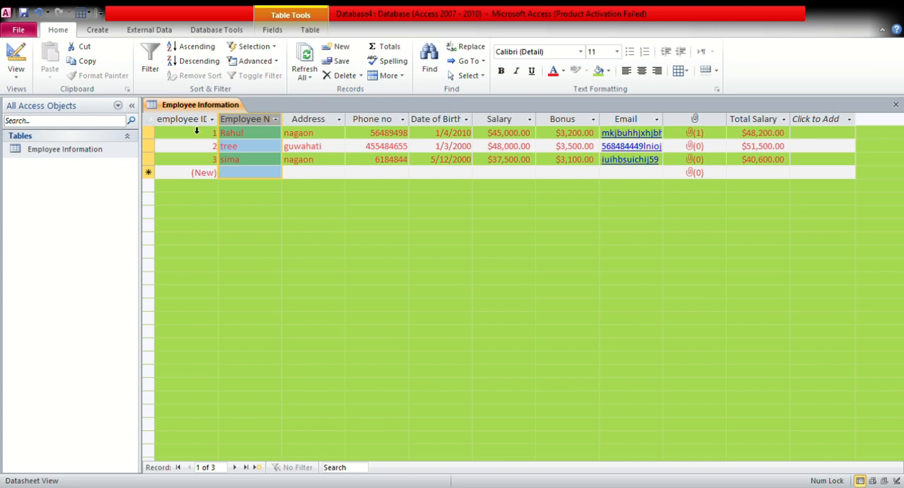
left_click_drag(197, 127, 802, 198)
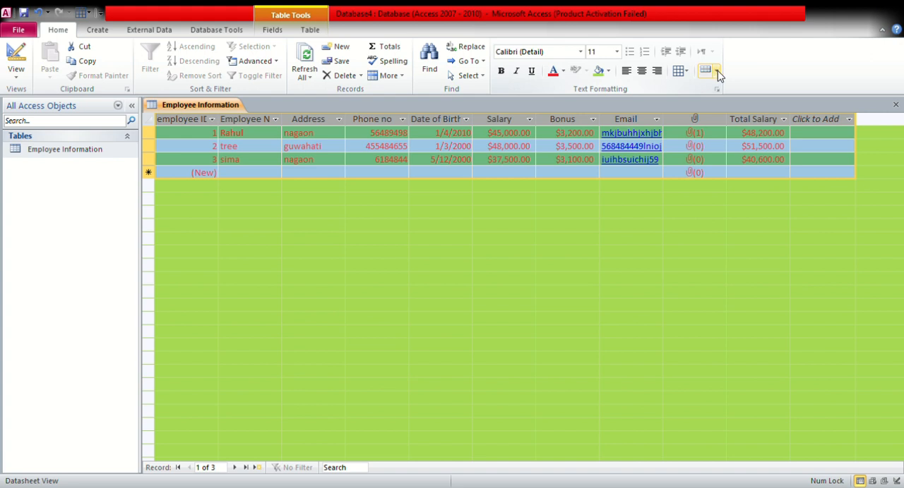
left_click(718, 75)
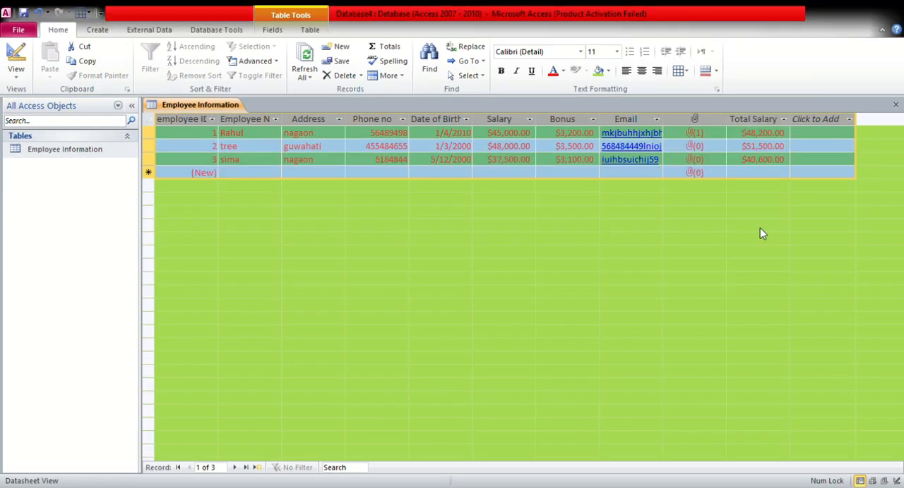
left_click(604, 146)
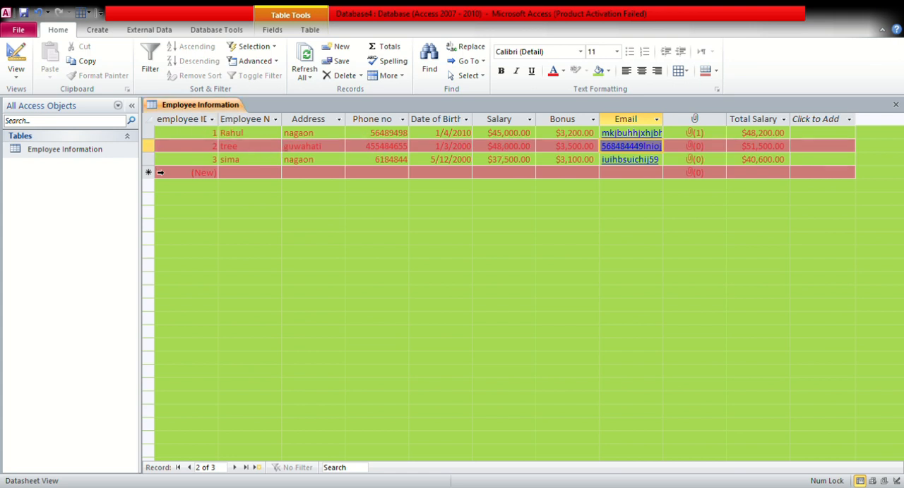
Increase the datasheet's row height to more than double and close the Employee Information table
left_click(149, 134)
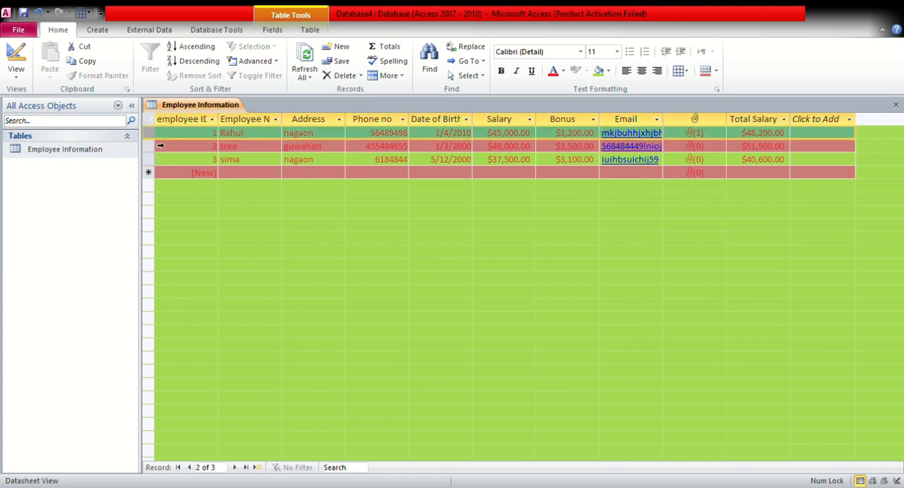
left_click(160, 146)
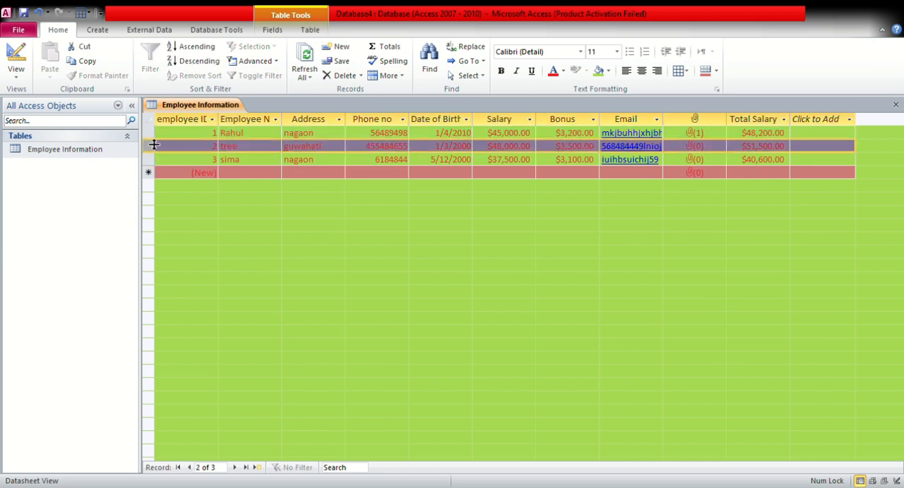
left_click_drag(154, 145, 160, 190)
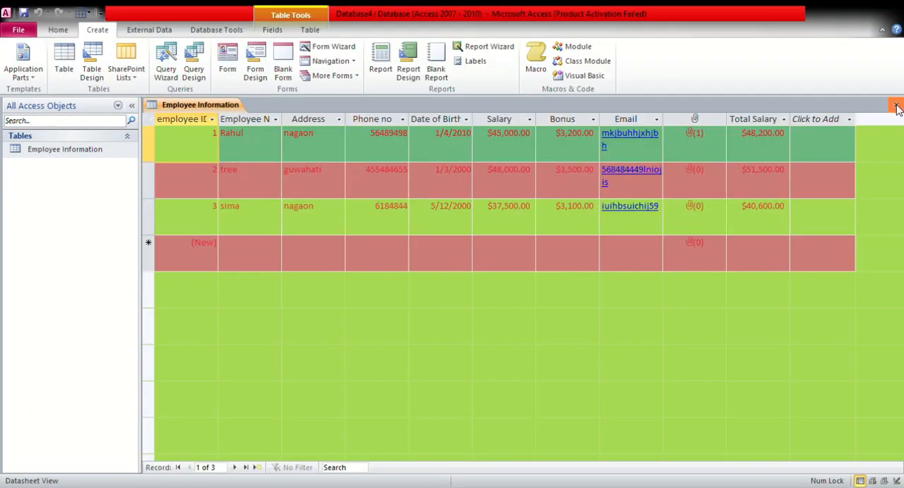
left_click(896, 106)
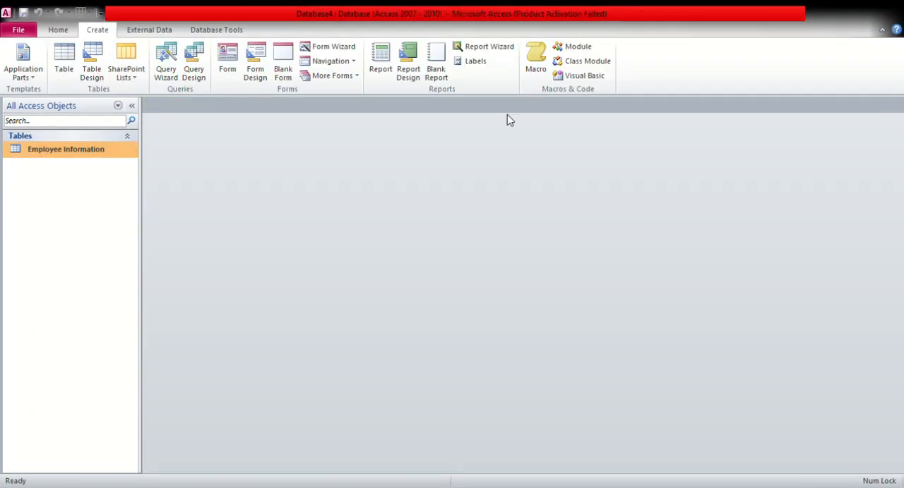
Start a new query in Design view with the Employee Information table and enlarge its field list
left_click(62, 31)
left_click(99, 31)
left_click(193, 70)
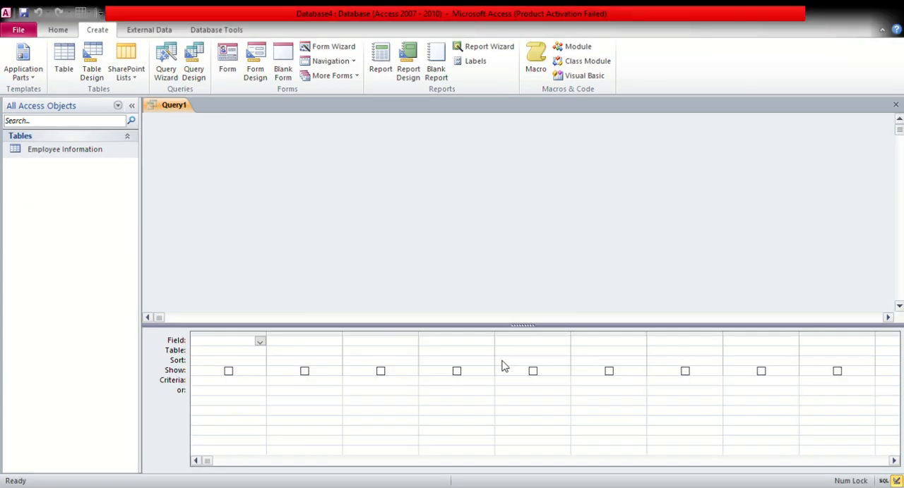
left_click(502, 361)
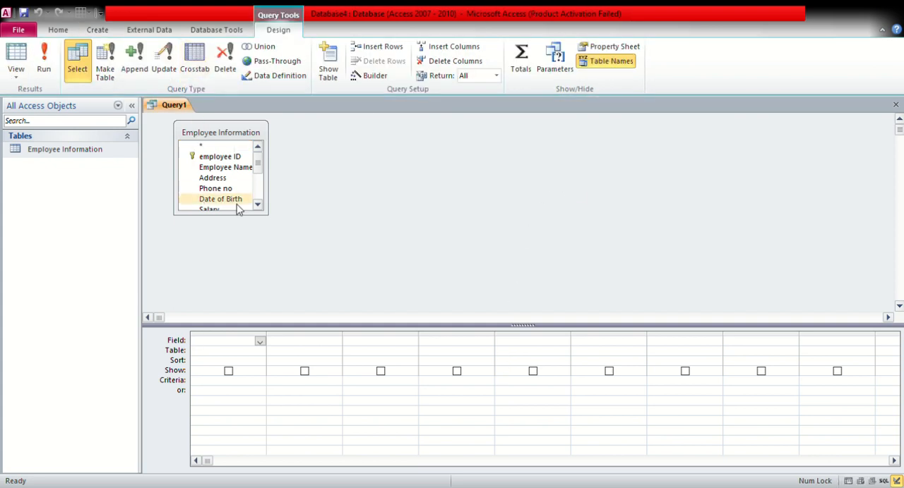
left_click_drag(268, 215, 345, 278)
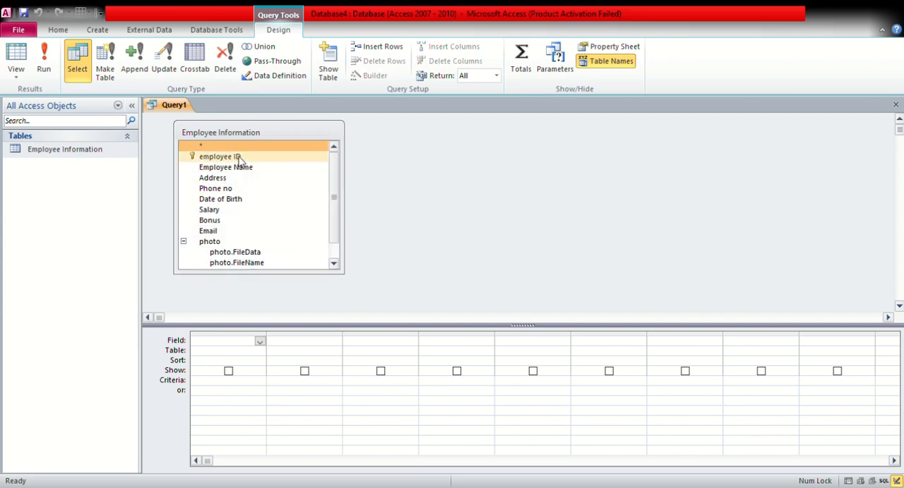
Add the employee ID, Employee Name and Address fields to the query's first three columns
double_click(238, 158)
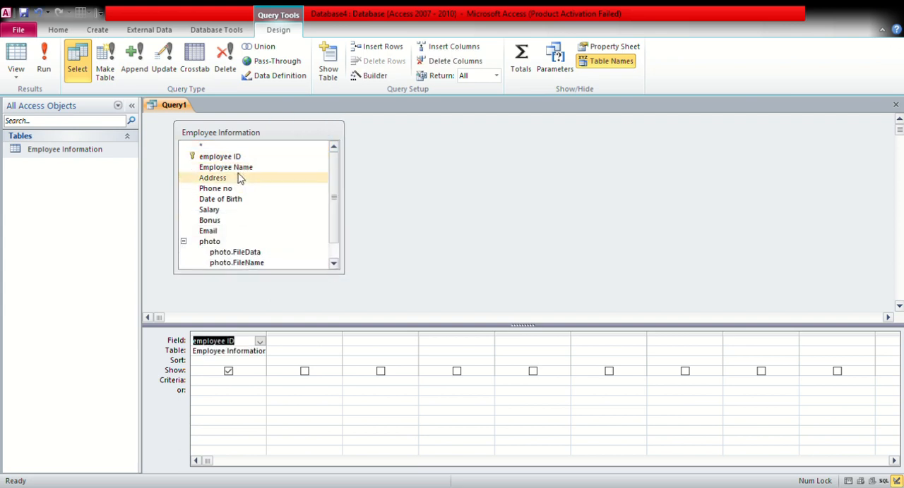
double_click(240, 168)
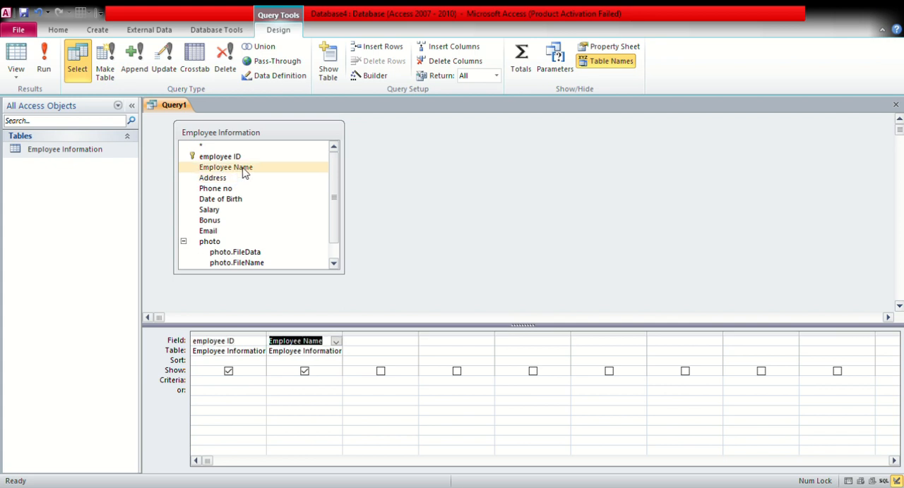
left_click(404, 344)
left_click(412, 342)
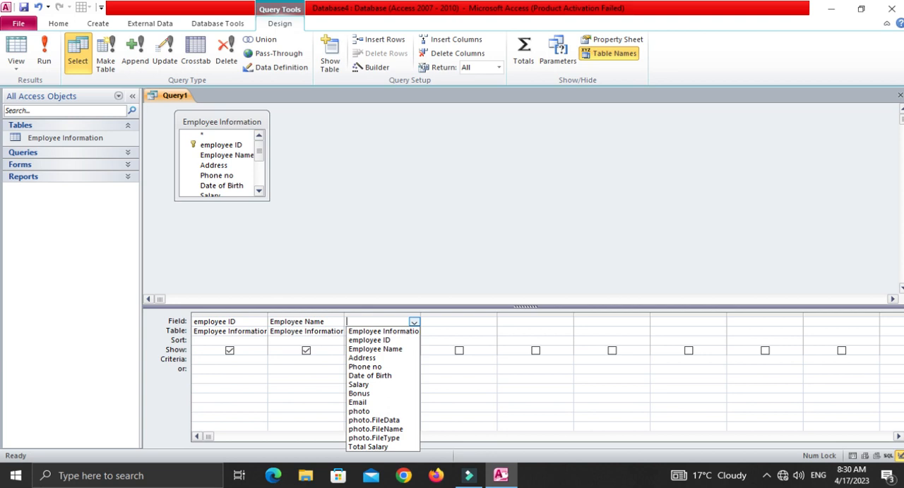
left_click(361, 357)
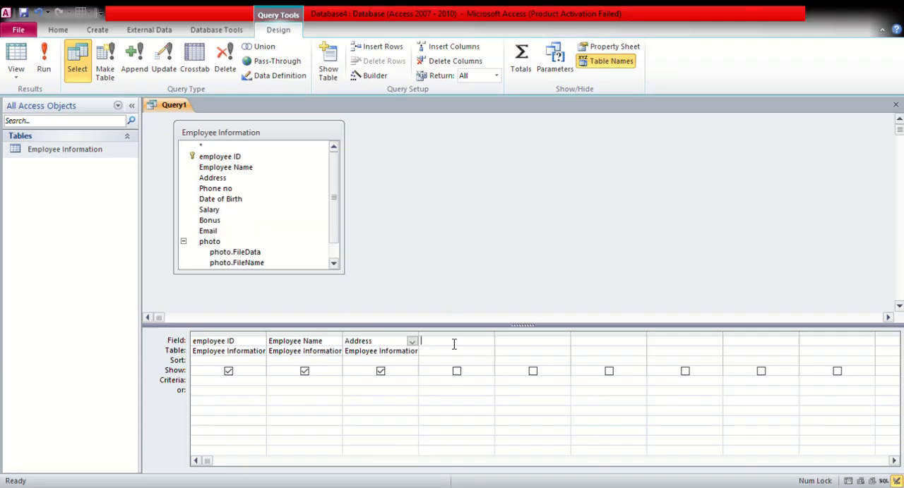
Set the query's fourth field to Total Salary and save the query as Employee Salary Status
left_click(480, 343)
left_click(446, 379)
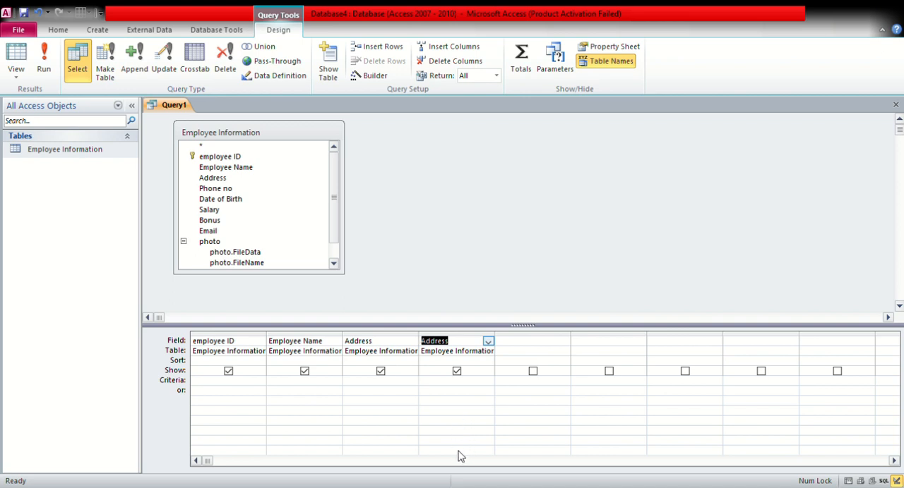
type("Total Salary")
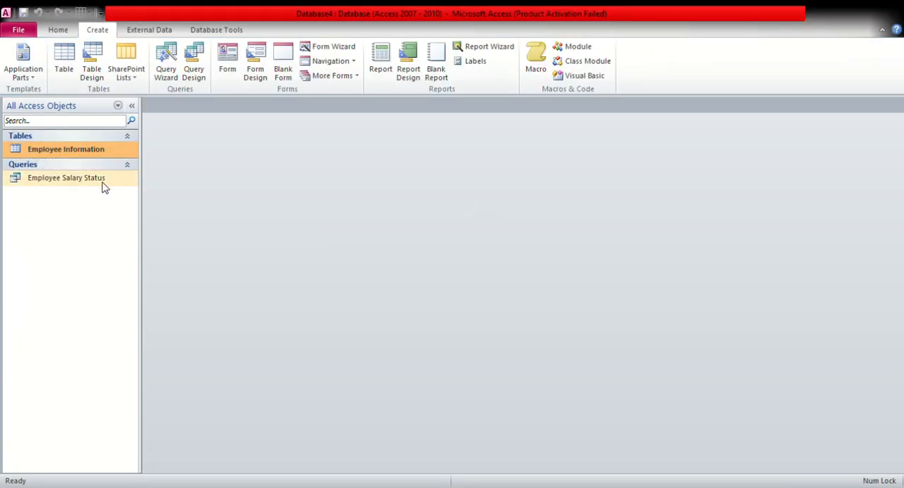
Open the Employee Salary Status query, check the Total Salary of the listed employees, and close it
left_click(90, 186)
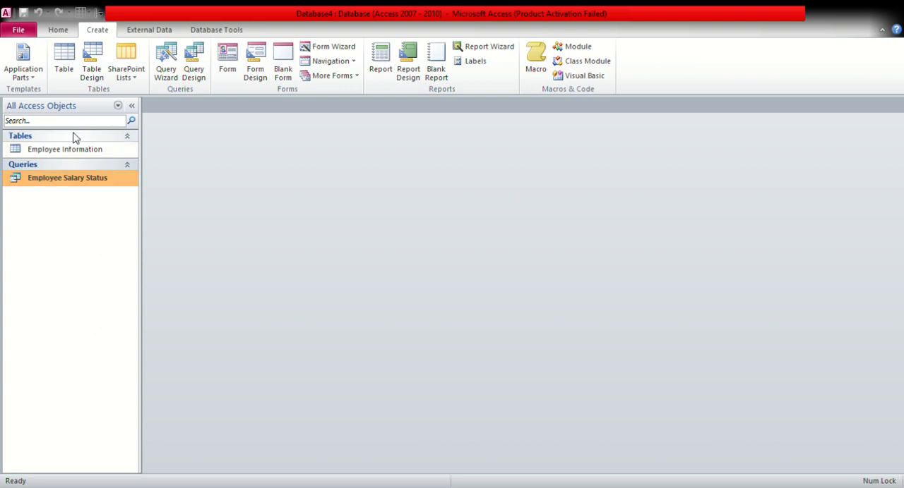
left_click(74, 150)
double_click(67, 181)
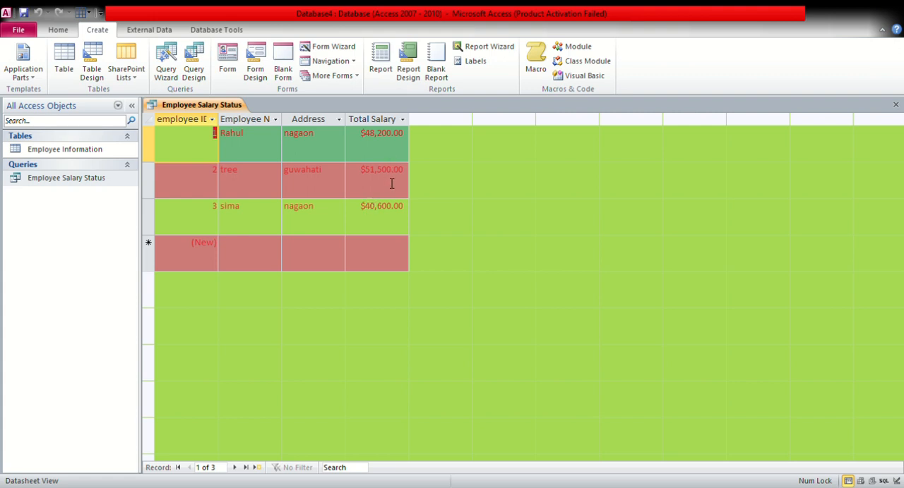
left_click(389, 269)
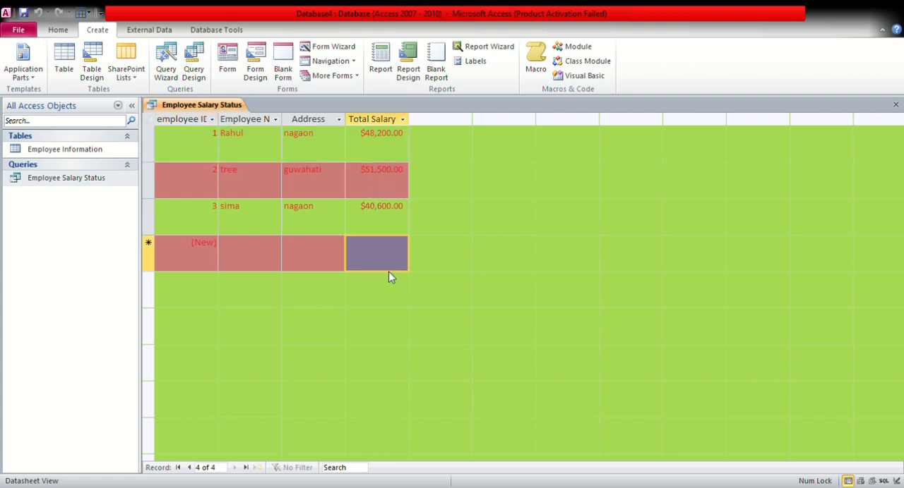
left_click(387, 201)
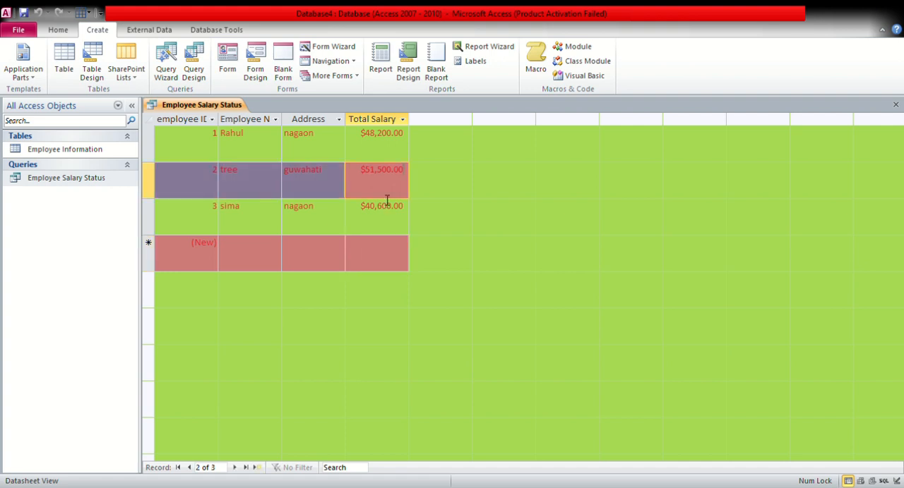
left_click(895, 105)
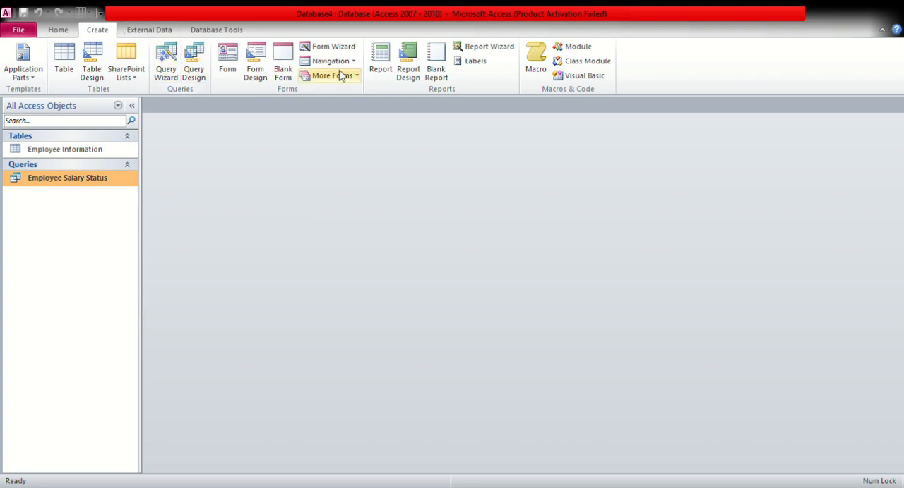
Start a new query in Design view based on the Employee Information table
left_click(202, 66)
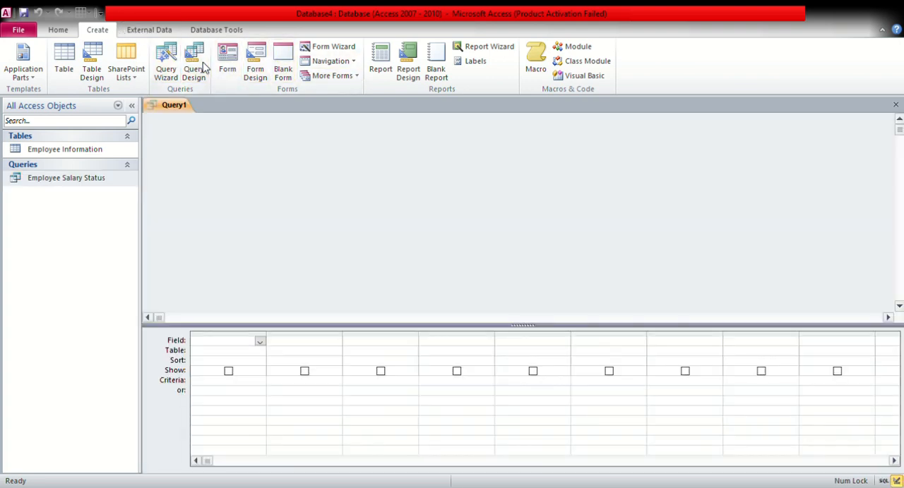
left_click(485, 479)
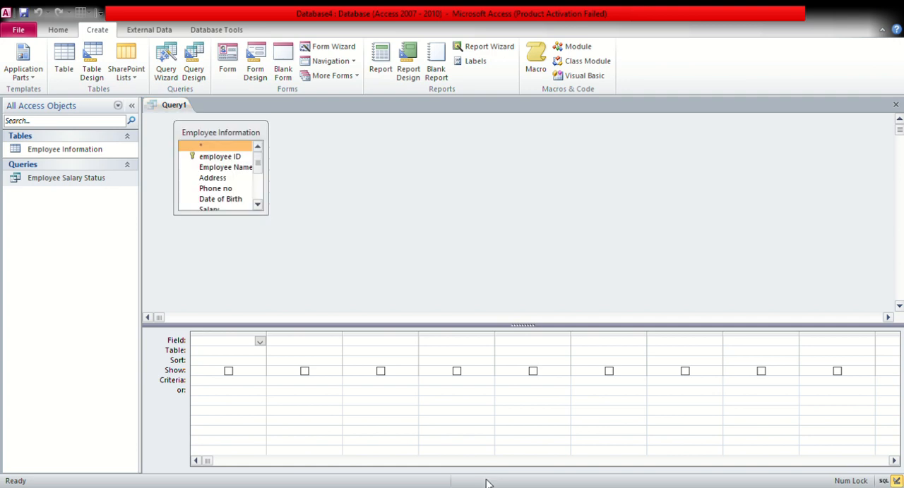
left_click(544, 289)
Add the Employee Name, Address and Phone no fields to the query's first three columns
double_click(240, 168)
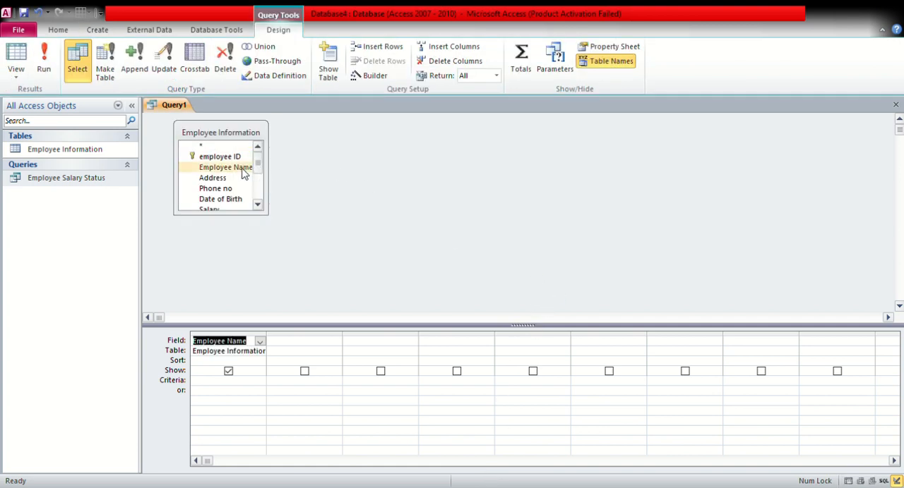
left_click(213, 178)
double_click(218, 181)
left_click(226, 191)
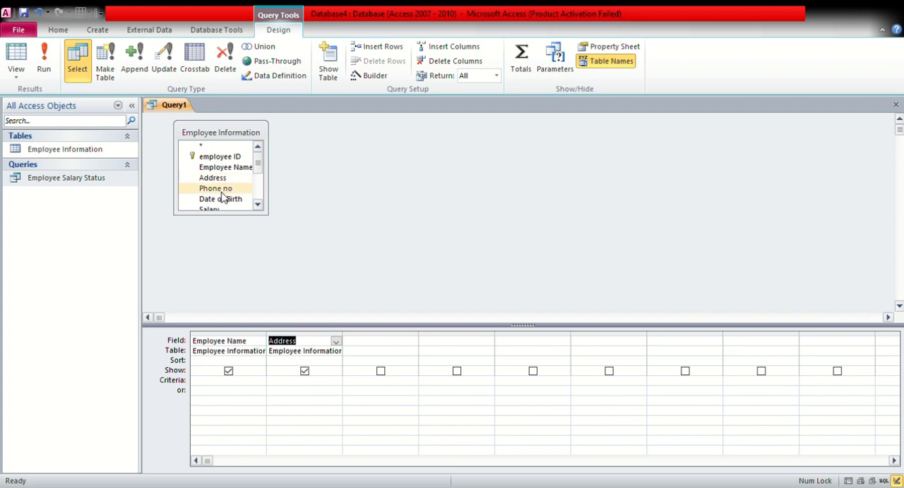
double_click(226, 191)
left_click(257, 205)
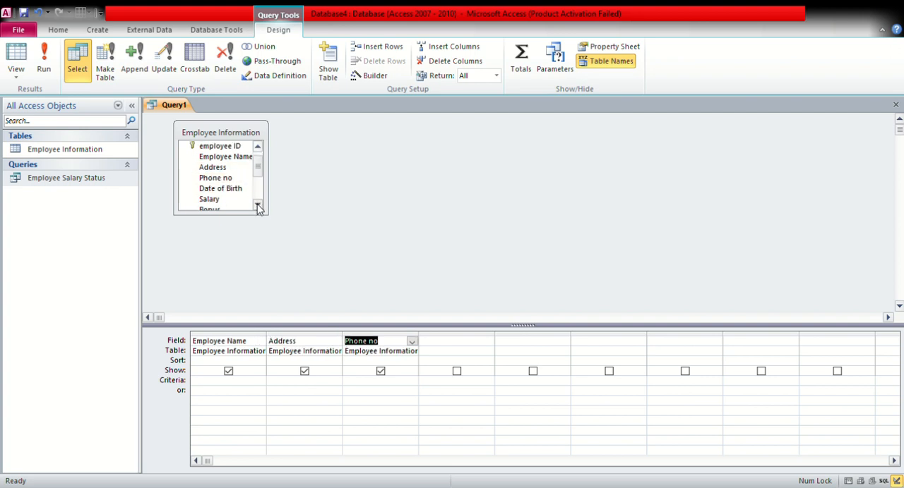
left_click(258, 205)
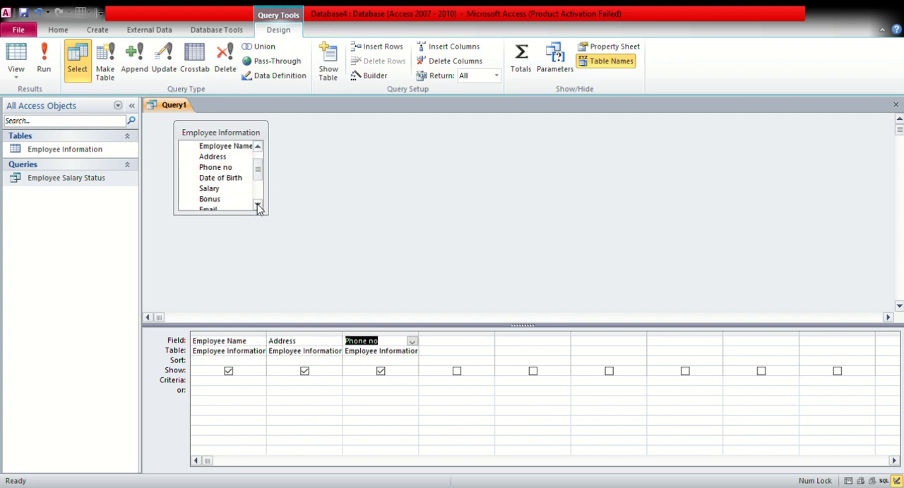
Sort Employee Name ascending with nagaon as the Address criterion, and save the query as Nagaon
left_click(246, 366)
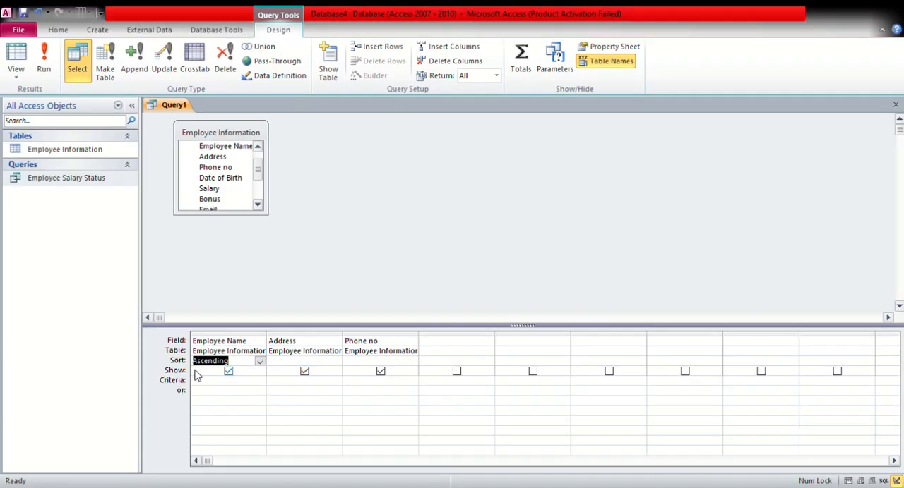
left_click(302, 385)
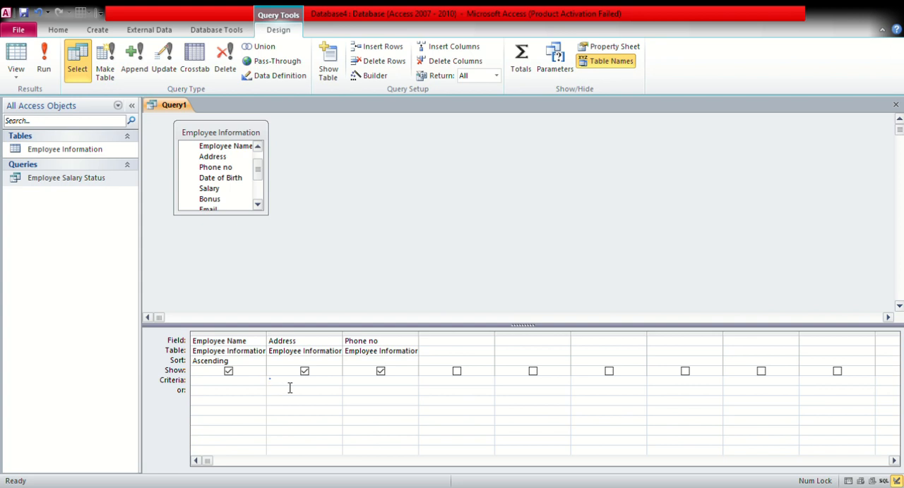
type("agaon")
left_click(895, 106)
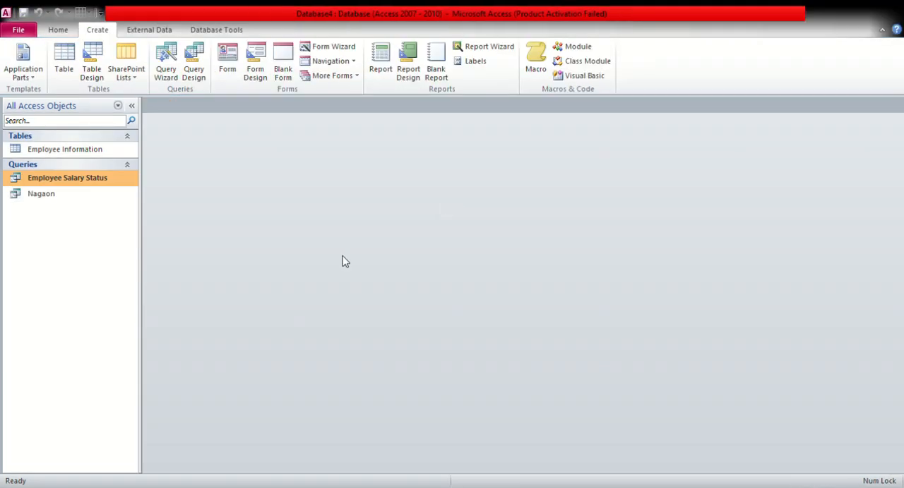
Open the Nagaon query, check the names and addresses of the listed employees, and close it
double_click(106, 198)
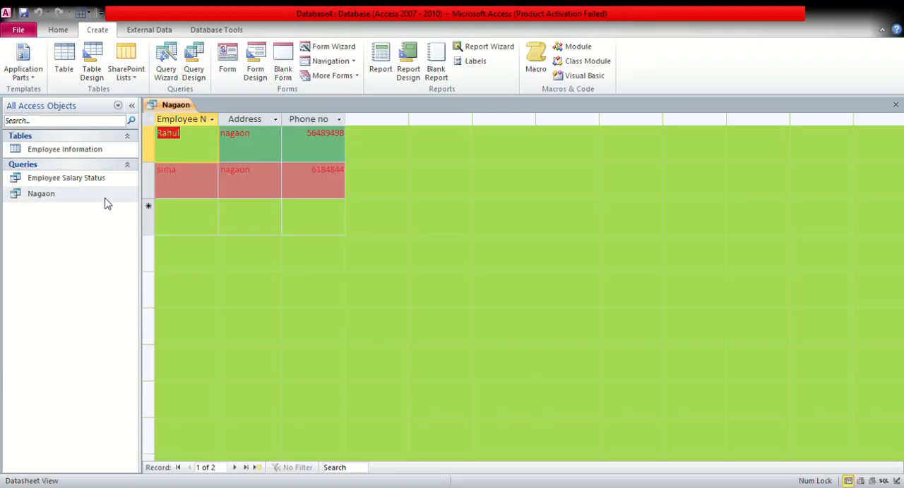
left_click(208, 157)
left_click(202, 179)
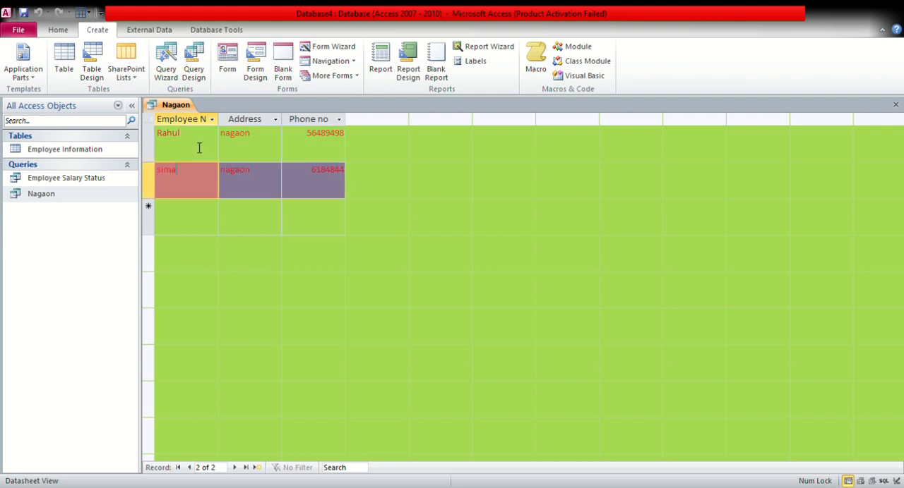
left_click(199, 149)
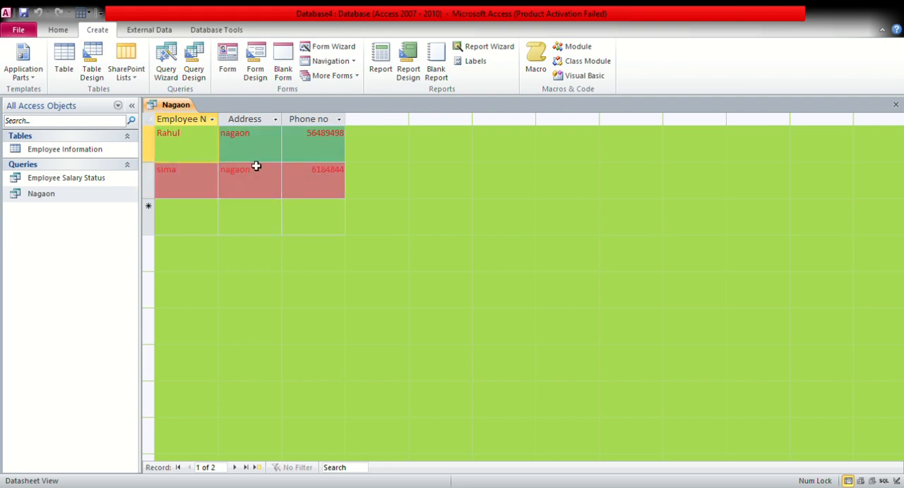
double_click(235, 142)
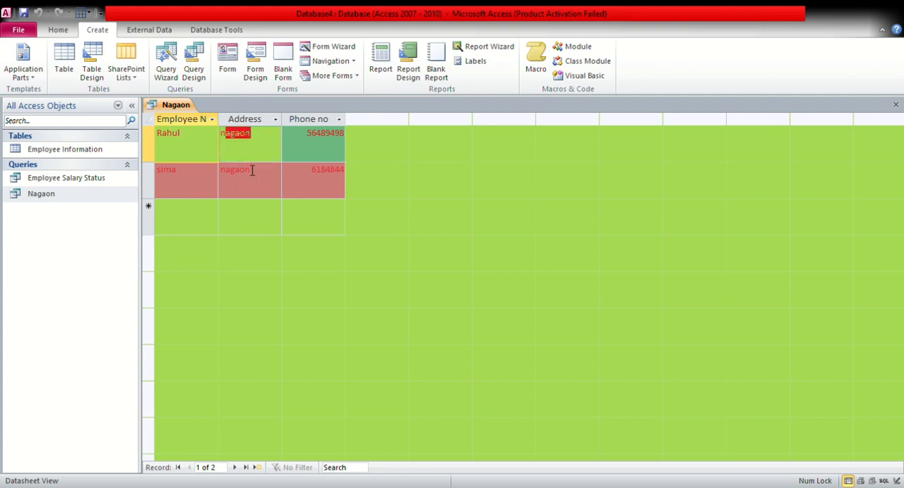
left_click(260, 182)
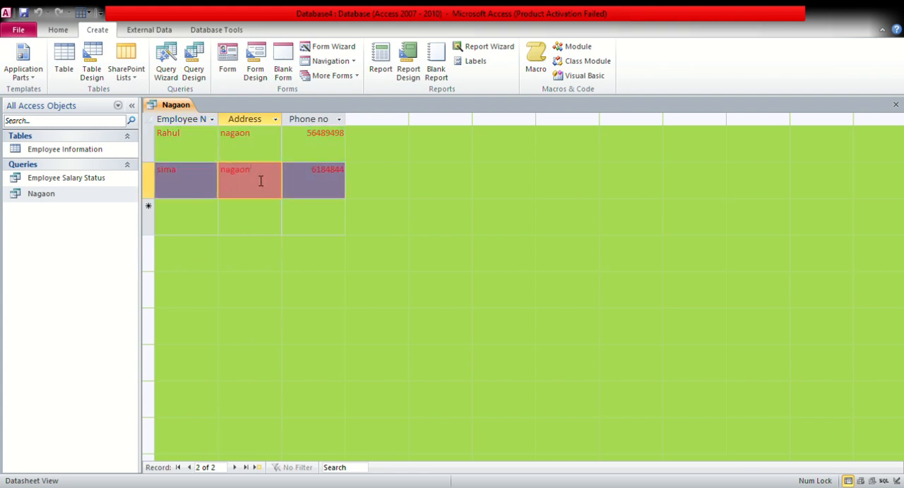
left_click_drag(162, 193, 199, 170)
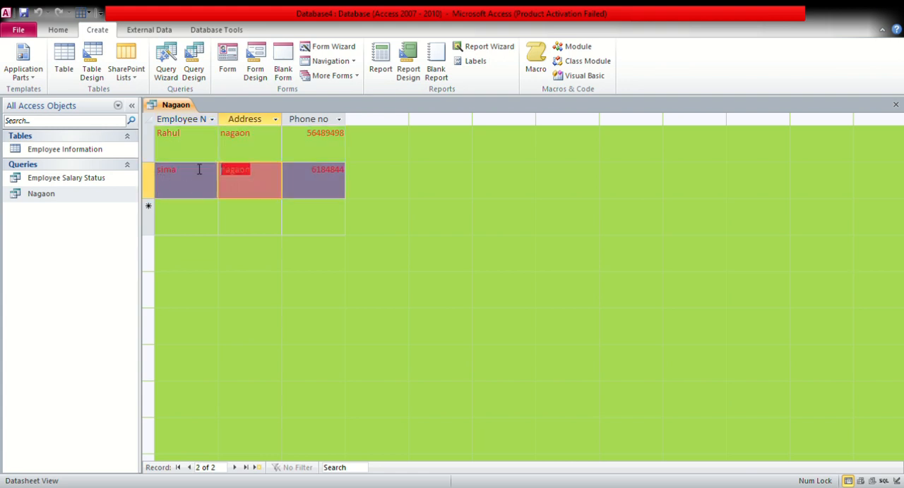
left_click(262, 188)
left_click(269, 161)
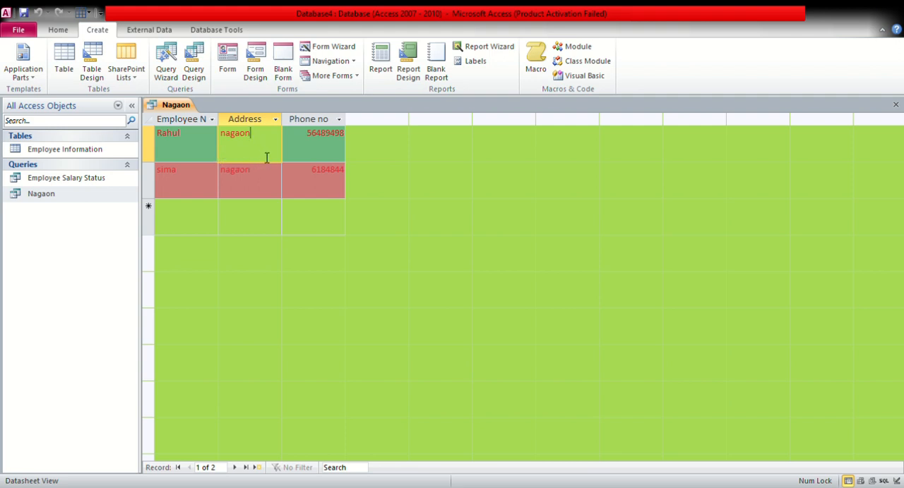
left_click(896, 104)
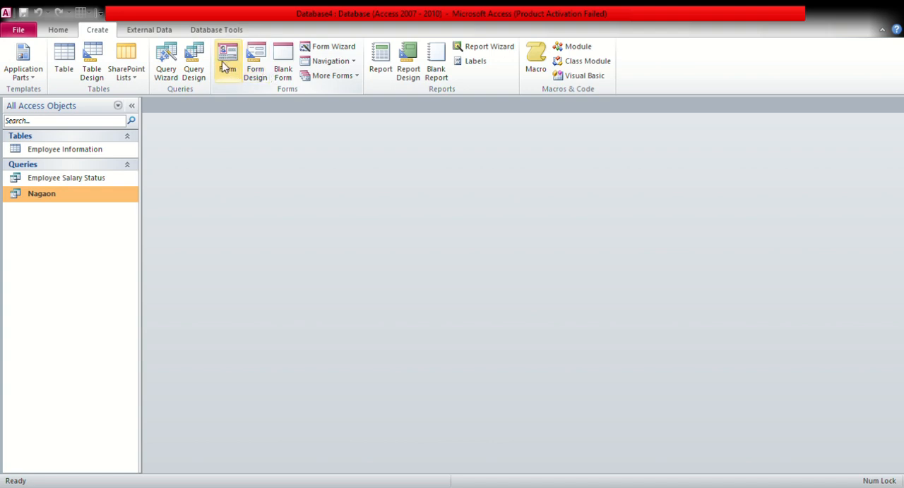
left_click(227, 67)
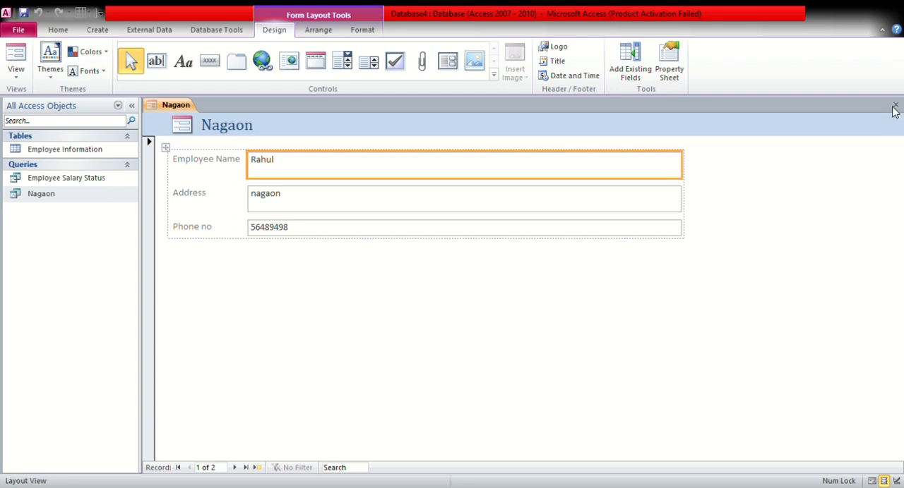
left_click(446, 286)
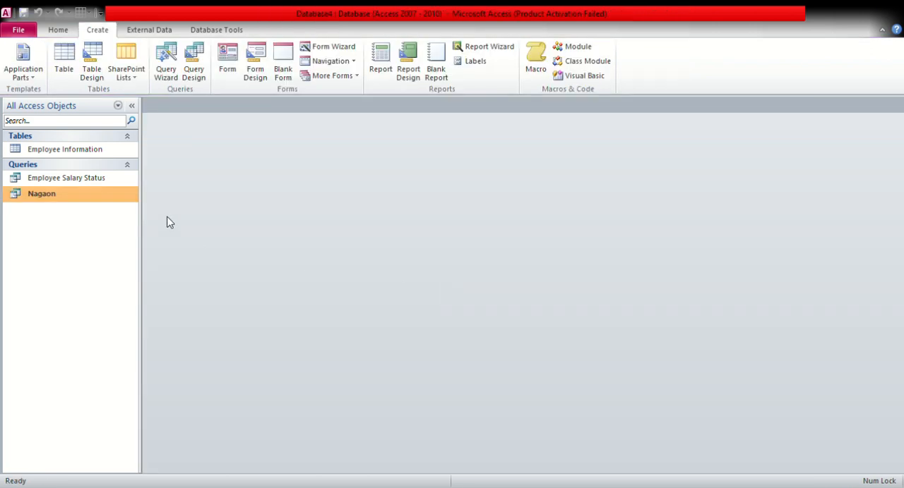
left_click(93, 149)
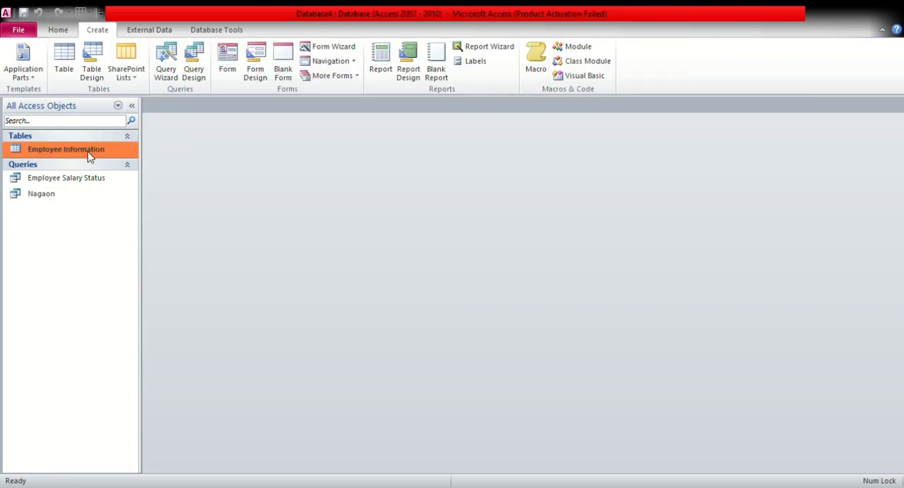
left_click(257, 70)
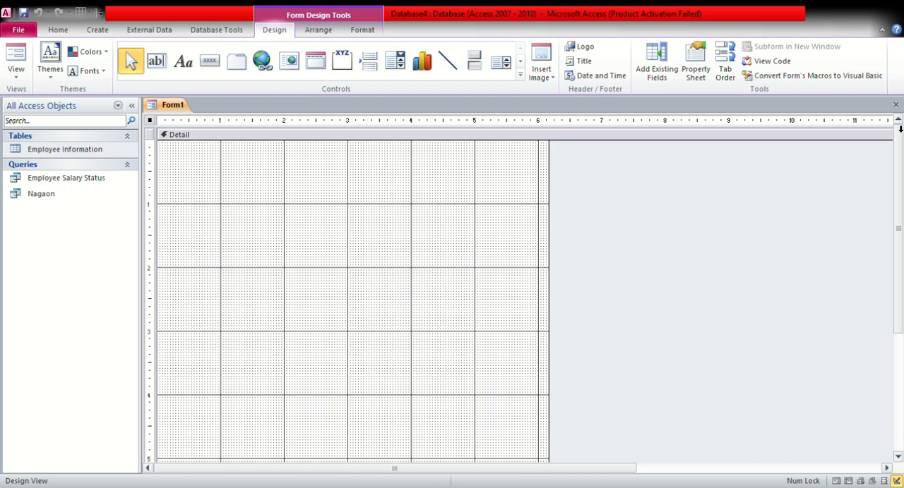
left_click(895, 105)
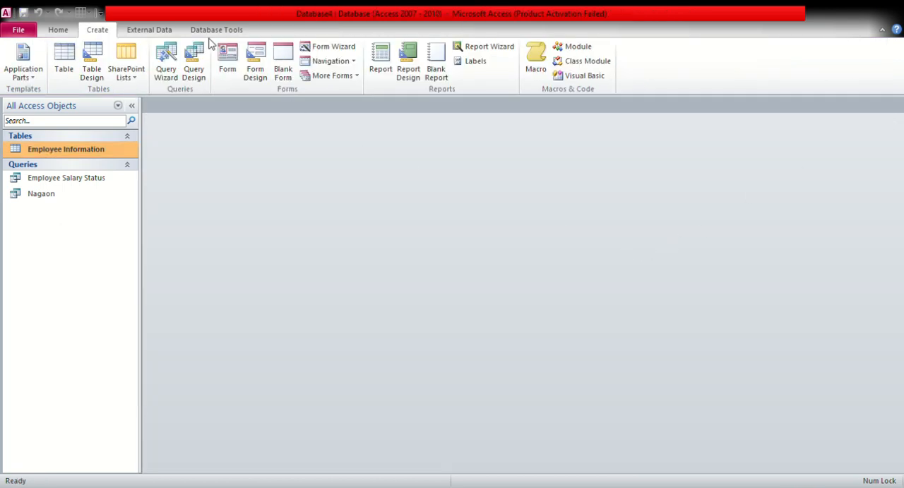
Create a blank form and set its Record Source property to the Employee Information table
left_click(283, 73)
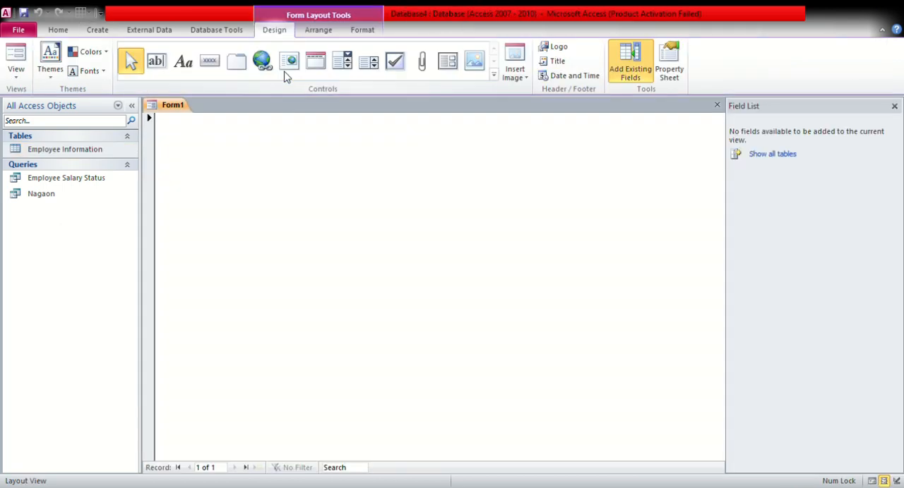
left_click(666, 83)
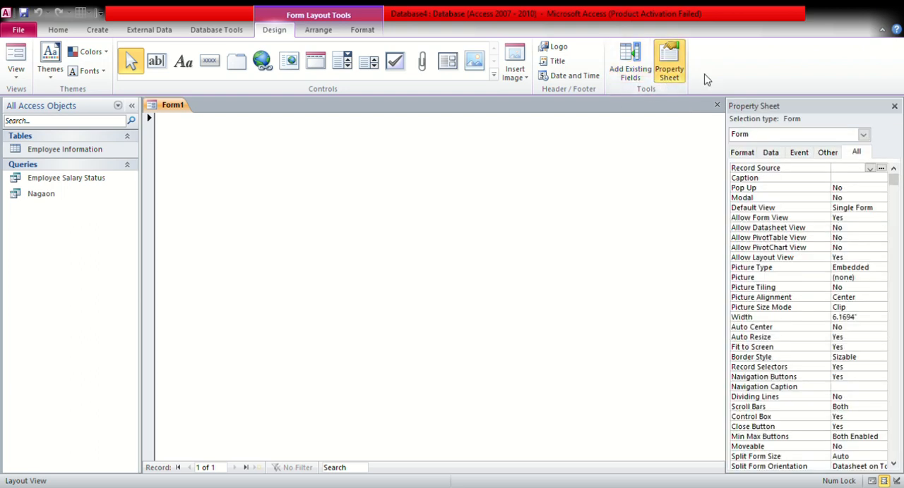
left_click(866, 140)
left_click(839, 158)
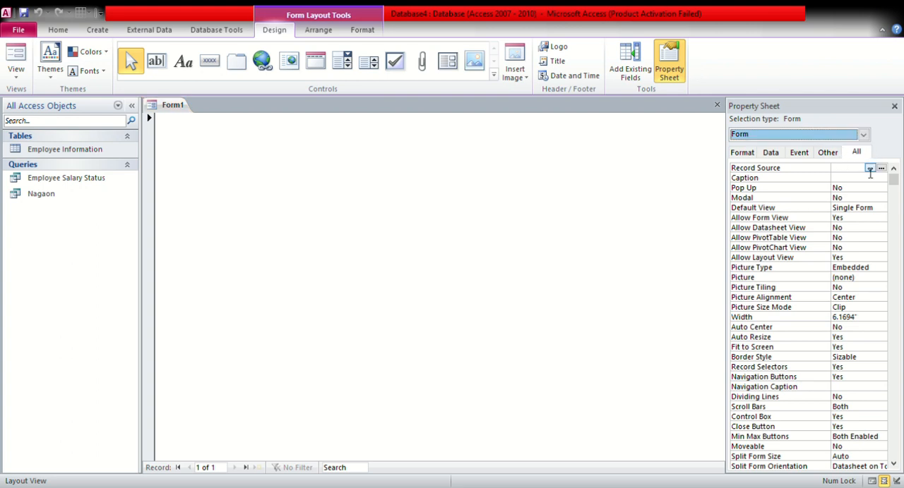
left_click(774, 153)
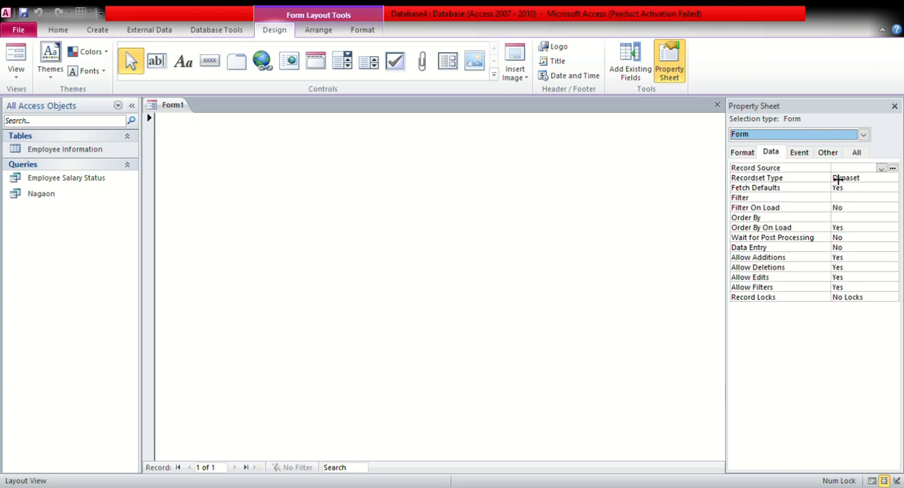
left_click(882, 170)
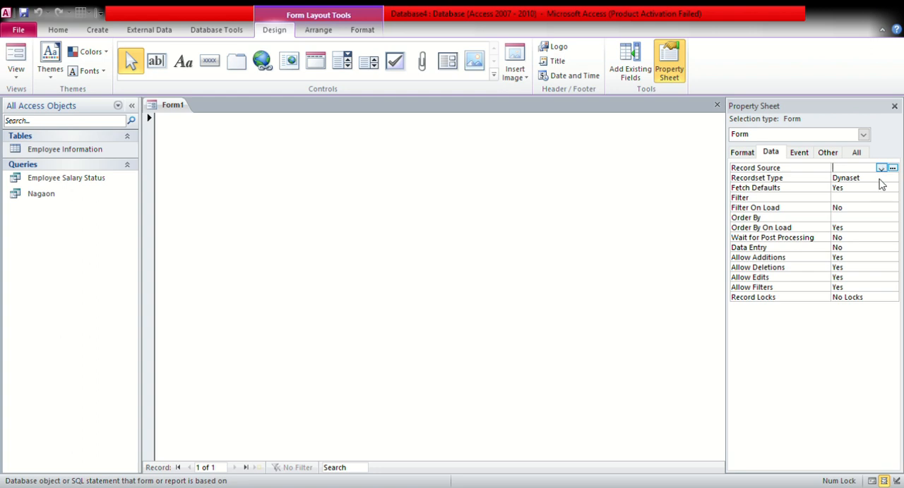
left_click(880, 169)
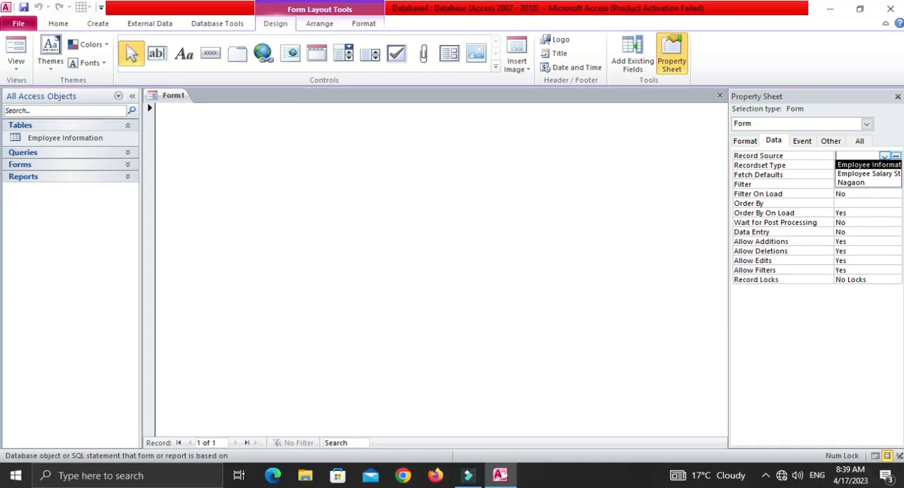
key("Return")
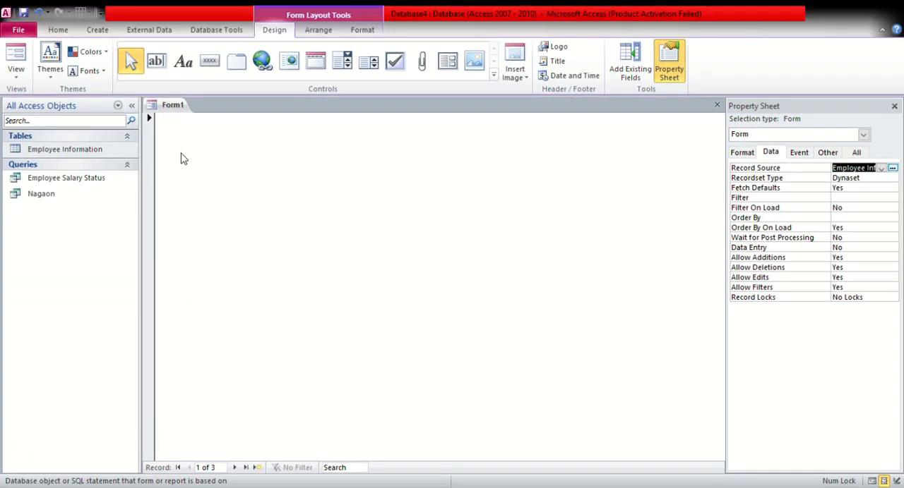
left_click(182, 63)
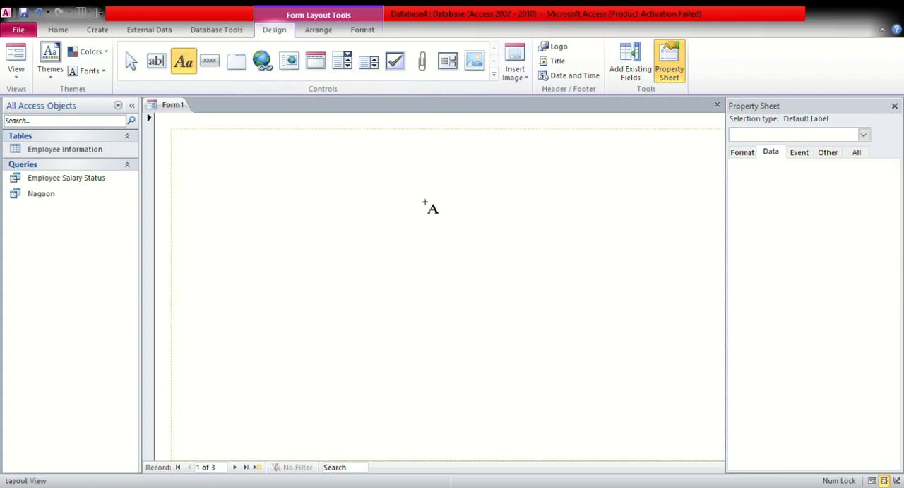
left_click(418, 166)
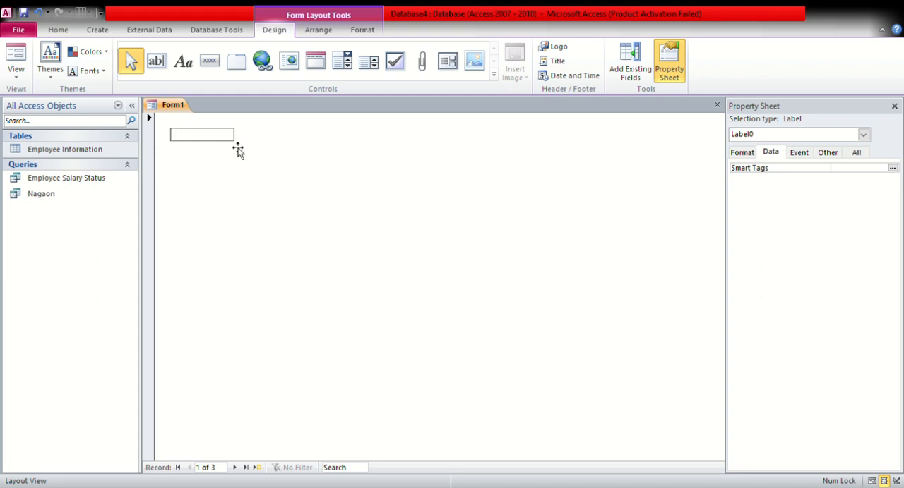
left_click(280, 150)
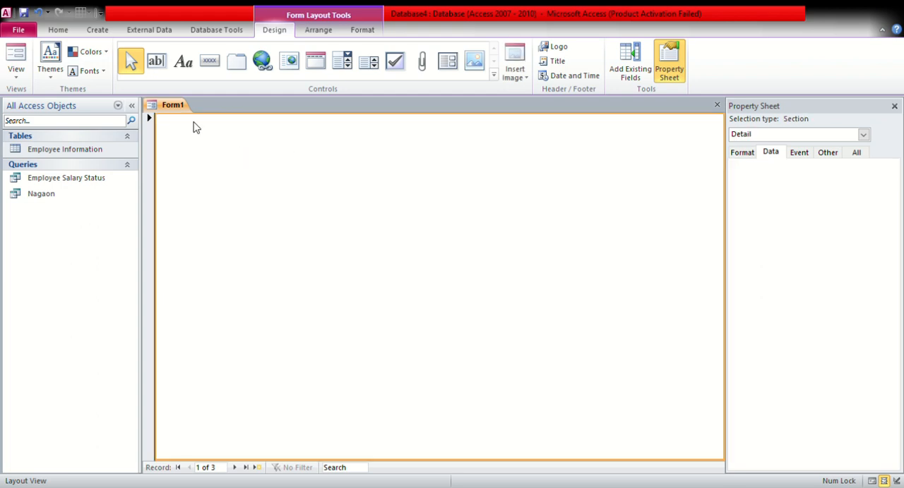
Add five text boxes with labels to the form, stacked one below another in a single layout
left_click(156, 61)
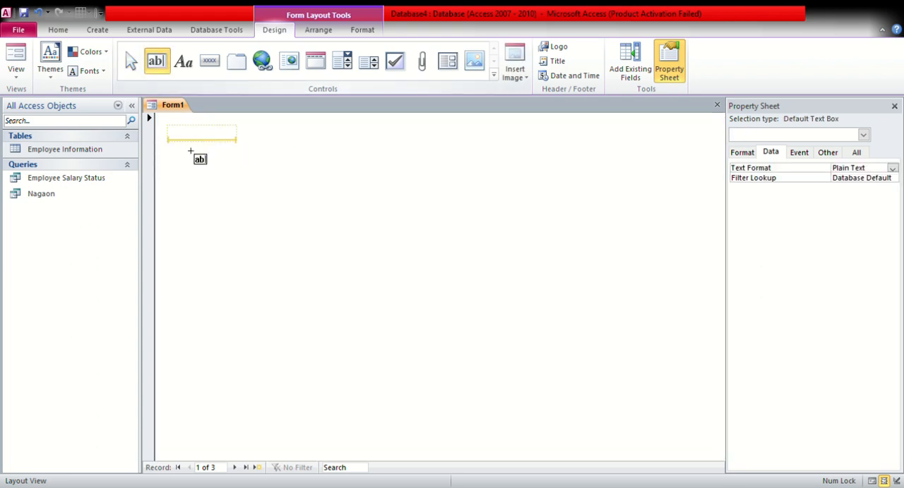
left_click(372, 223)
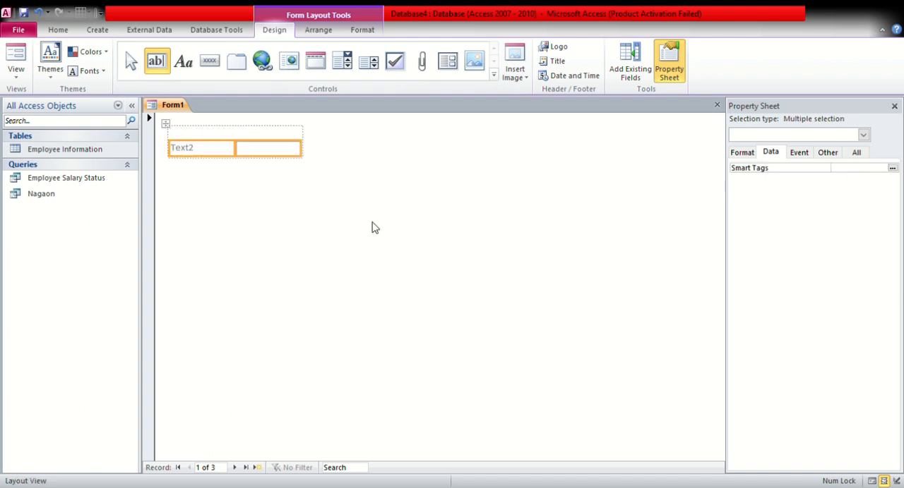
left_click(156, 61)
left_click(313, 185)
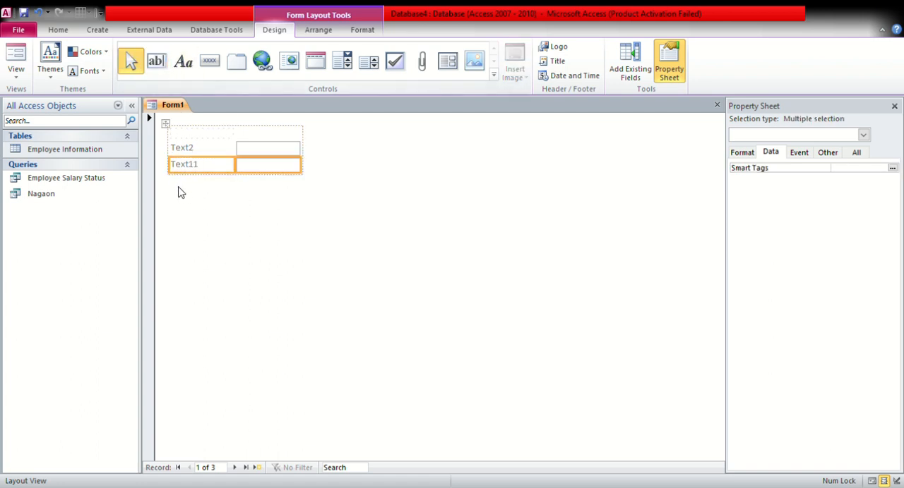
left_click(156, 61)
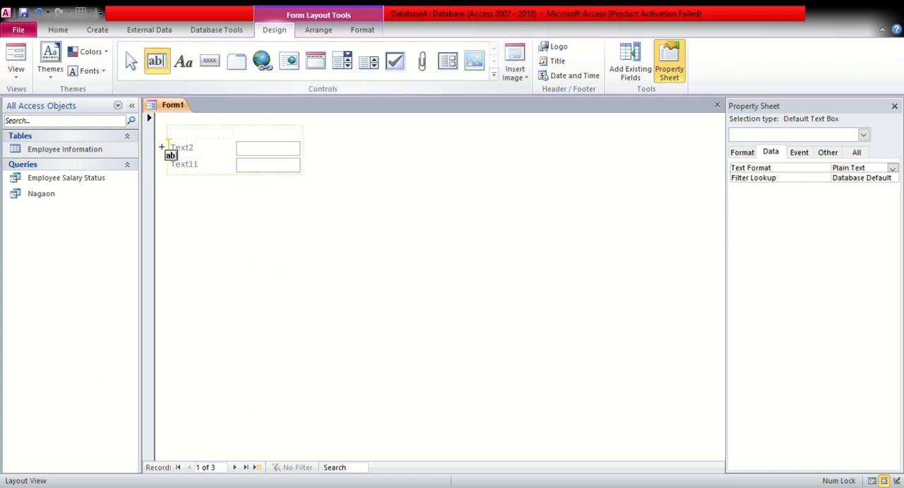
left_click(170, 182)
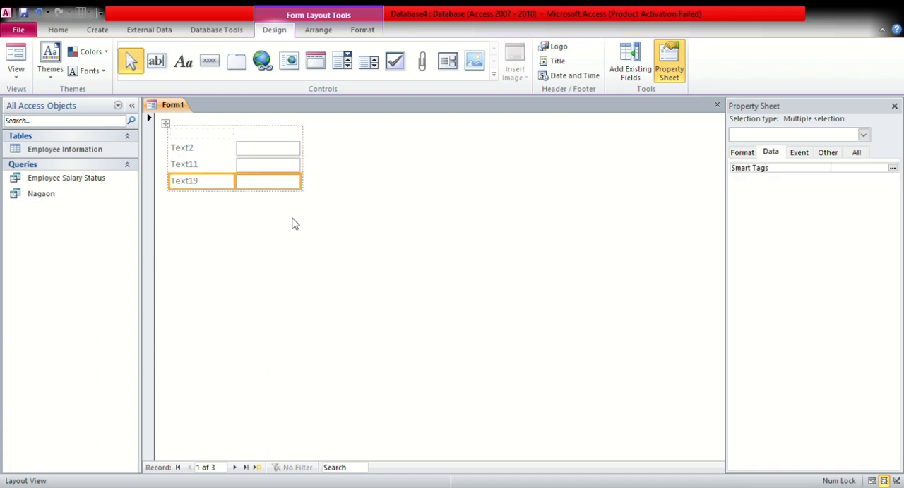
left_click(156, 63)
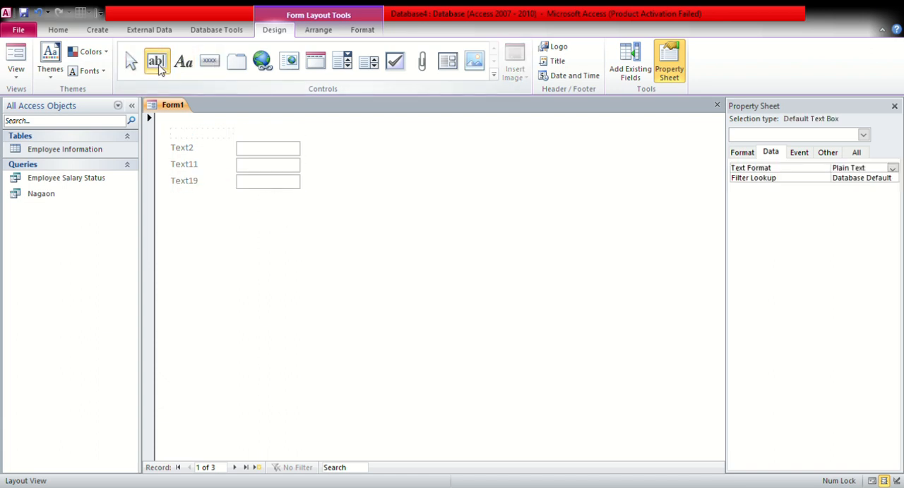
left_click(172, 196)
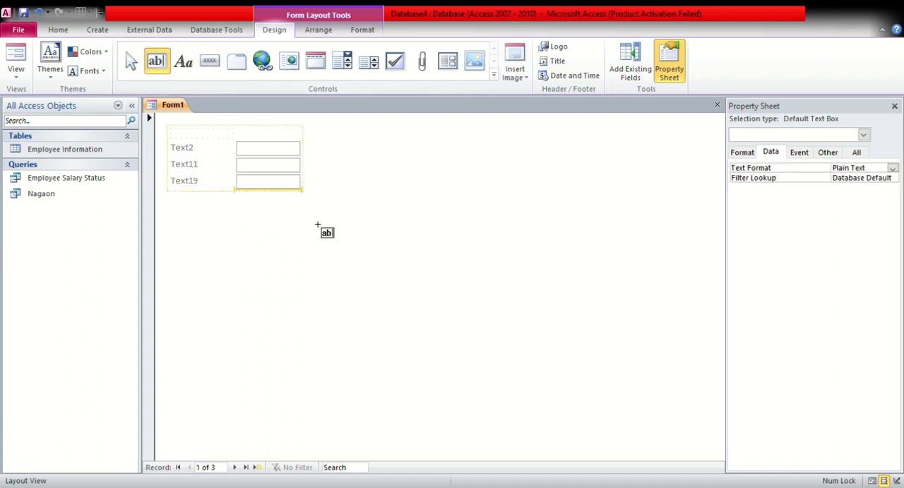
left_click(156, 61)
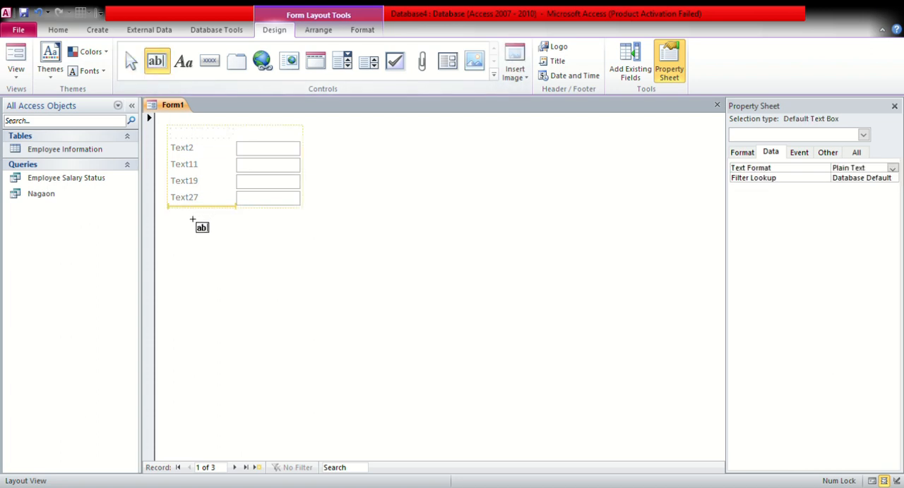
left_click(319, 253)
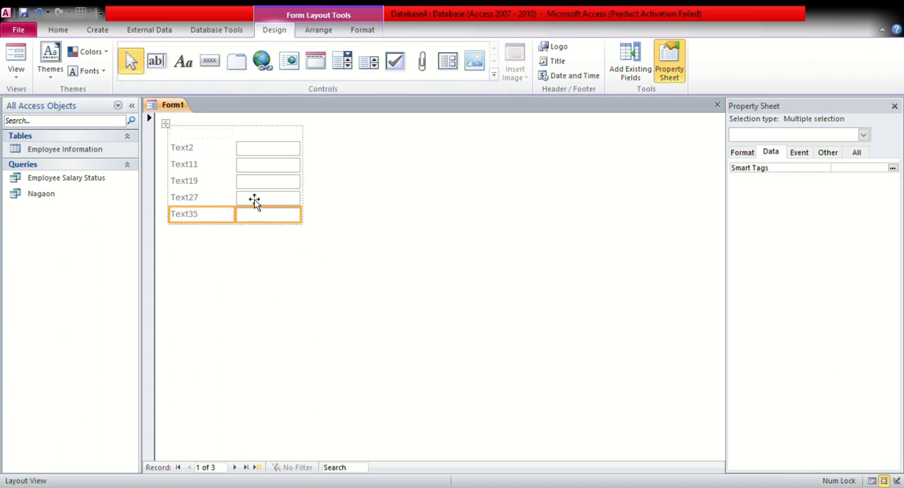
Delete the first text box's label and enter Emp. Name in its place
left_click(209, 151)
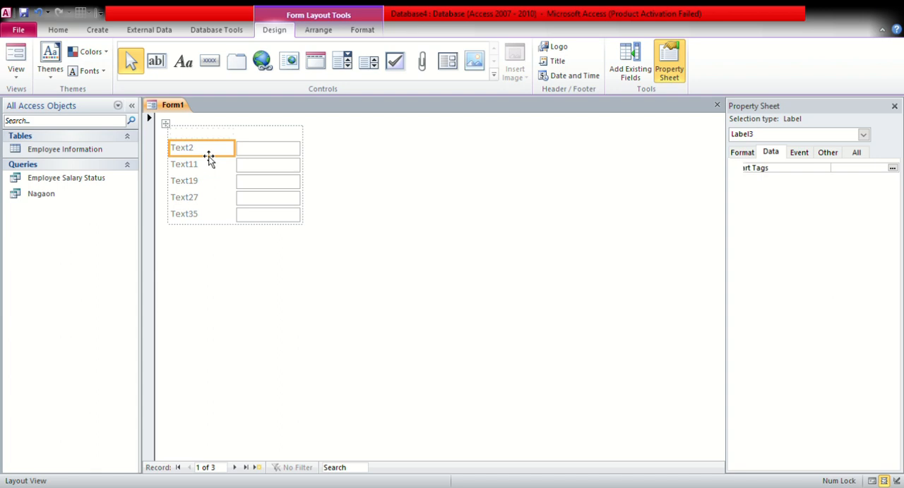
key("Delete")
left_click(205, 154)
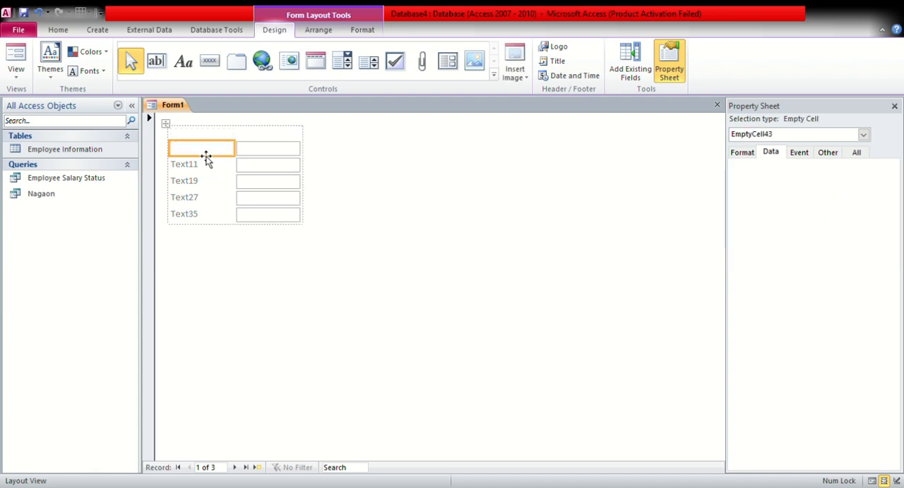
type("Emp.")
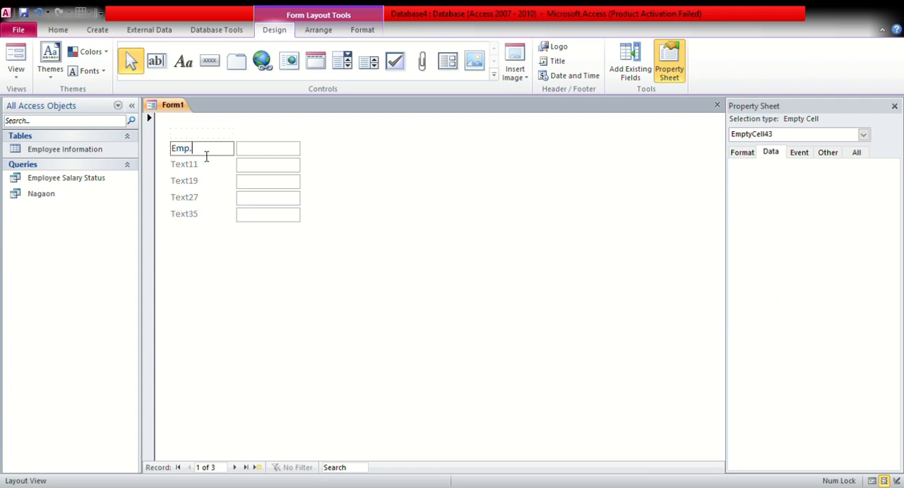
type(" Name")
Delete the second text box's label and set the form's Caption property to Address
left_click(208, 170)
key("Delete")
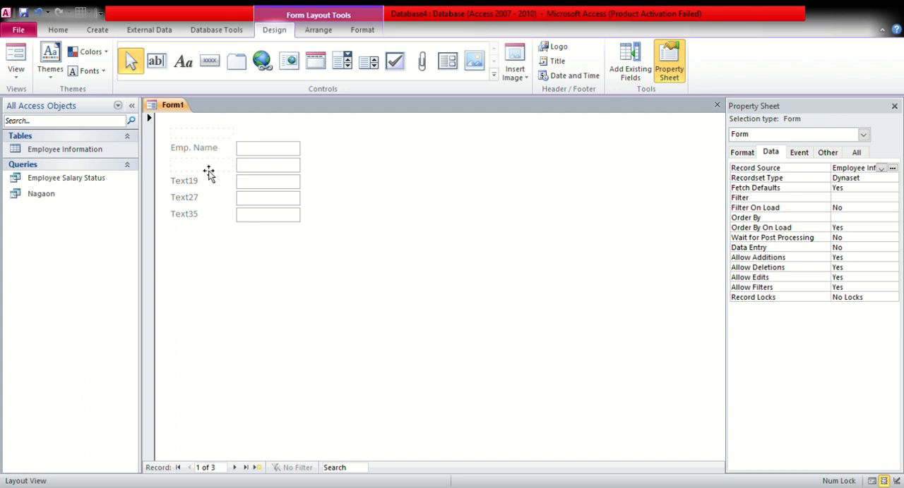
left_click(209, 171)
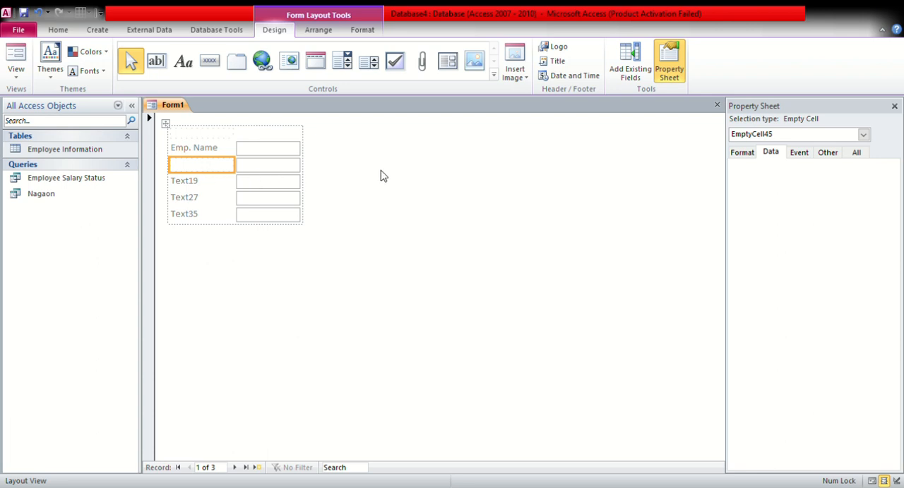
left_click(739, 155)
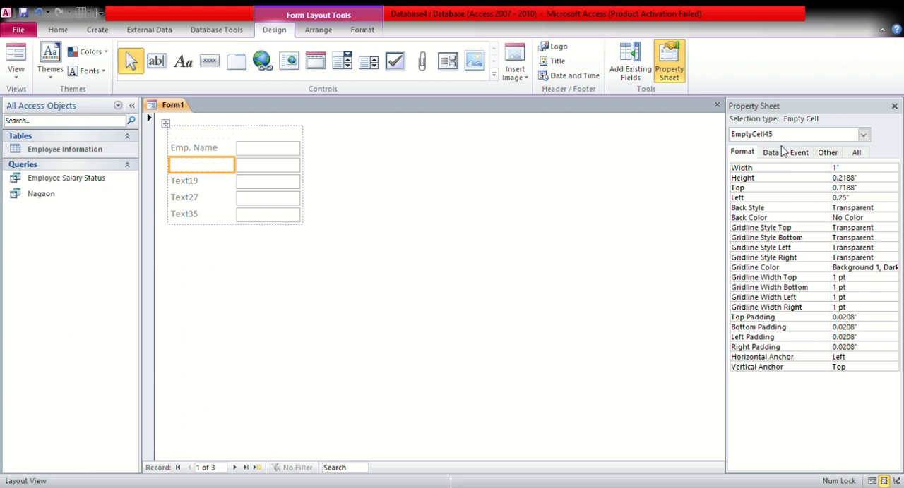
left_click(864, 136)
left_click(821, 155)
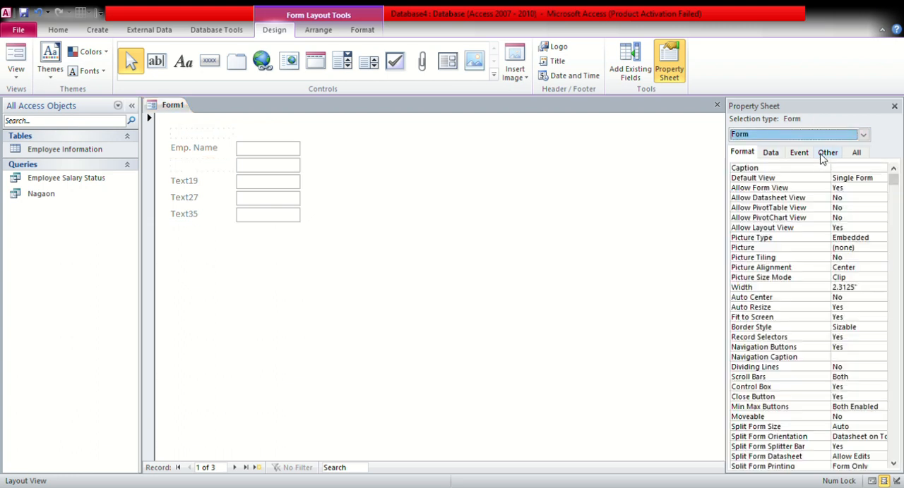
left_click(865, 172)
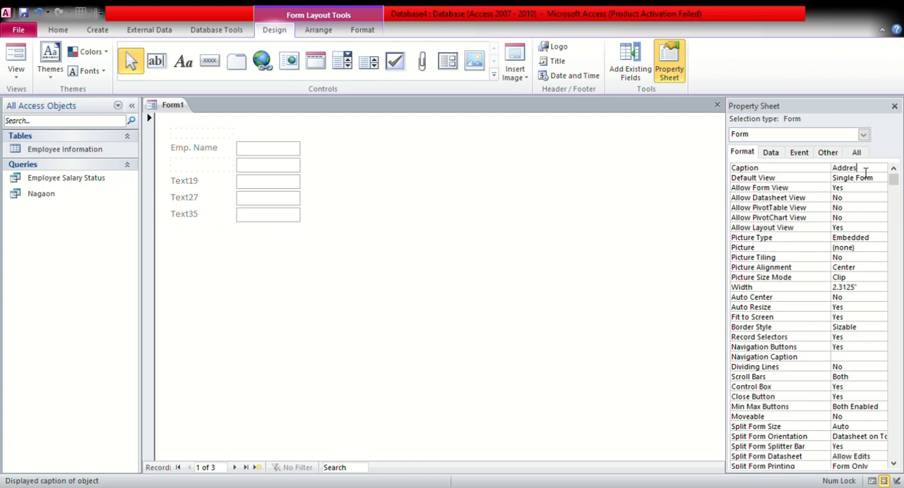
left_click(622, 176)
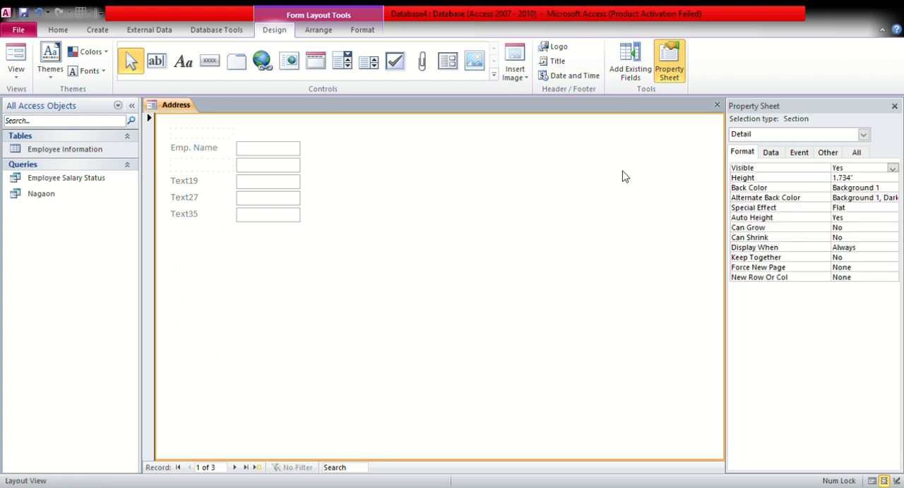
Enter Address in the empty cell beside the second text box and change the third label to Salary
left_click(194, 181)
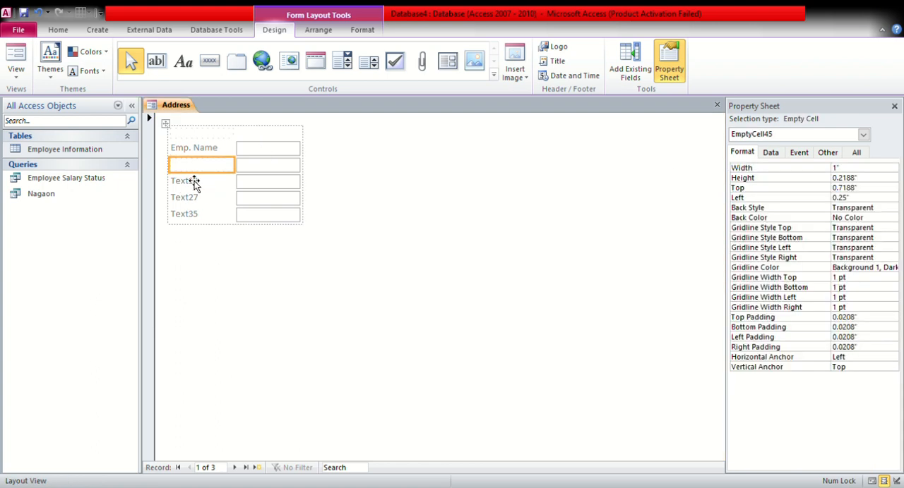
left_click(206, 173)
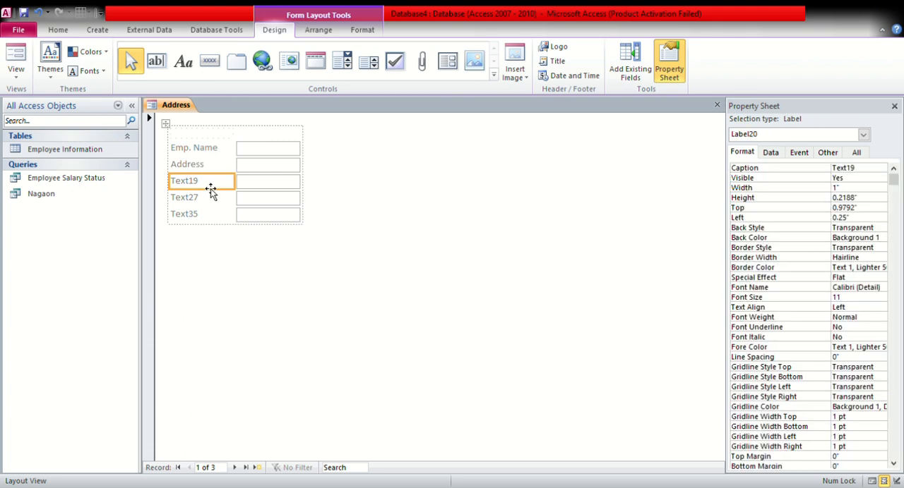
left_click(211, 186)
double_click(210, 186)
key("BackSpace")
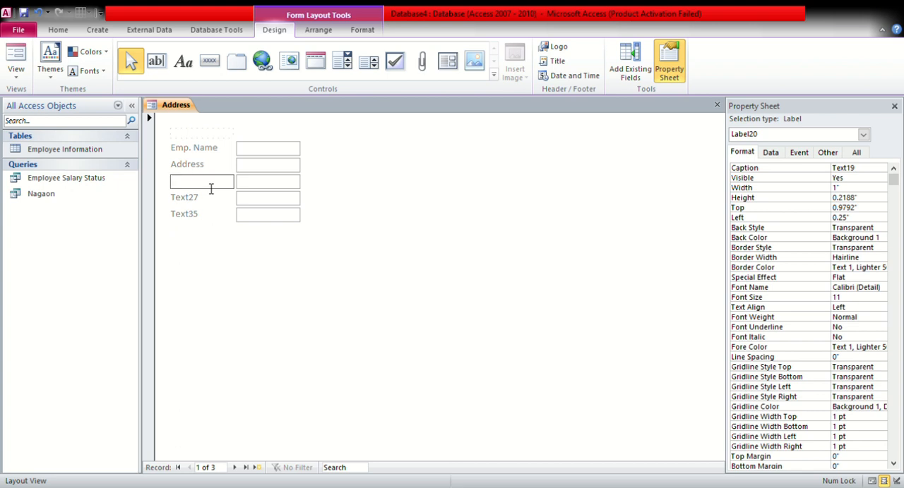
type("Salar")
type("y")
Change the label of the fourth text box to Bonus
double_click(215, 203)
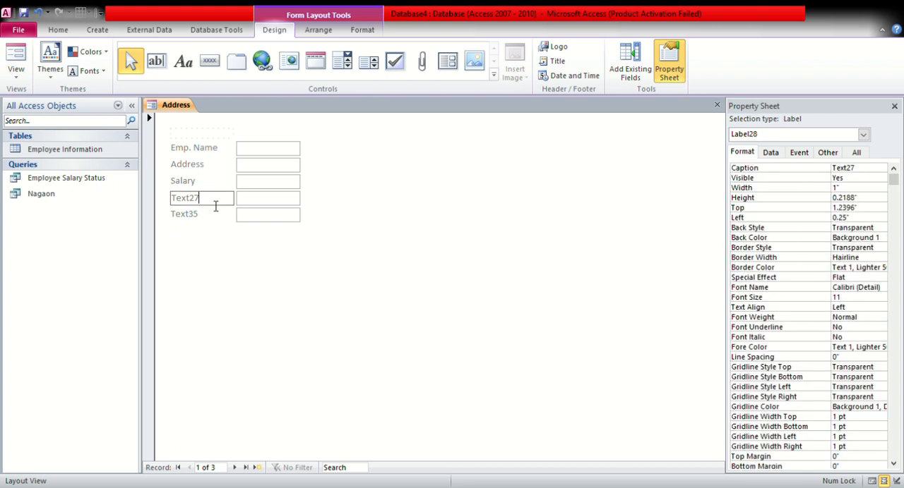
key("BackSpace")
key("BackSpace")
key("BackSpace")
key("BackSpace")
type("Bon")
Change the label of the fifth text box to Total salary
double_click(212, 221)
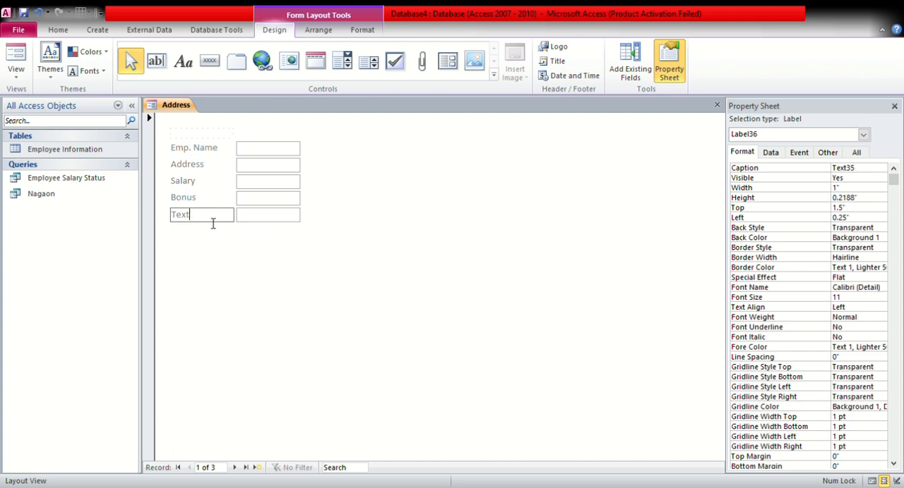
key("BackSpace")
key("BackSpace")
key("BackSpace")
key("BackSpace")
type("Total salary")
Move the whole layout of labels and text boxes toward the middle of the form
left_click(262, 223)
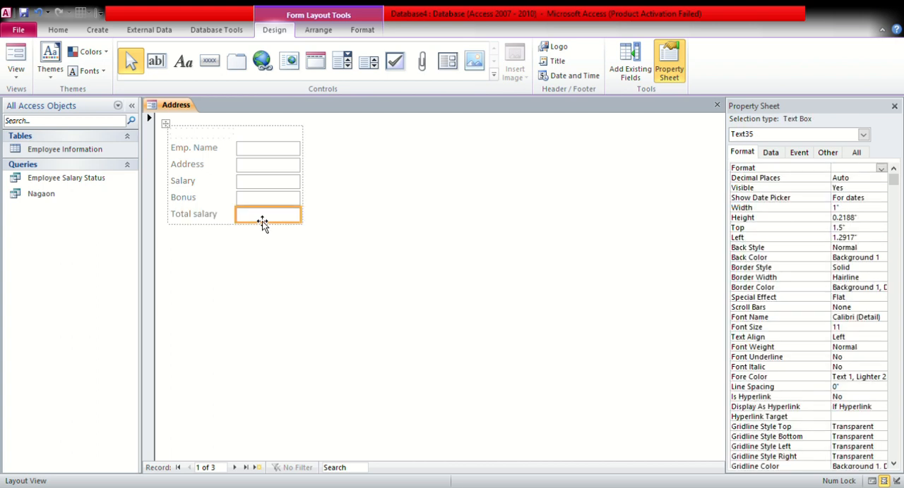
left_click(281, 157)
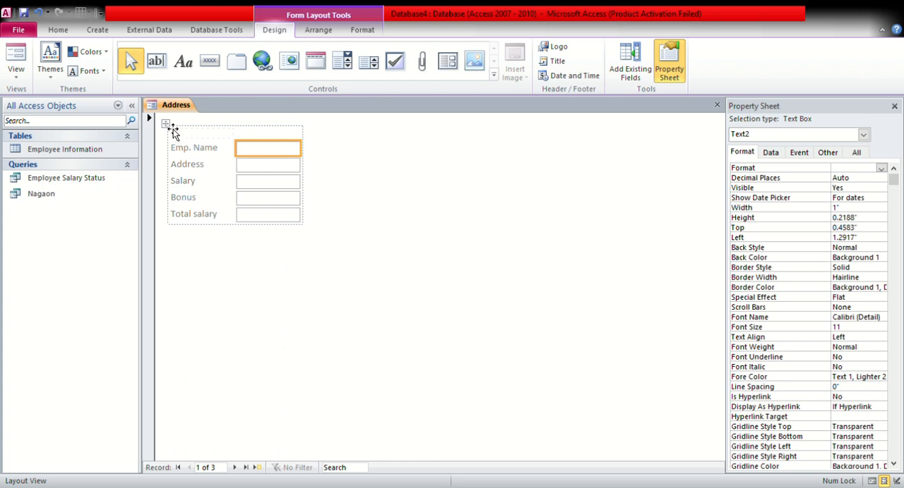
left_click_drag(174, 134, 330, 203)
Enter Employee in the empty cell above the Emp. Name label
left_click(384, 211)
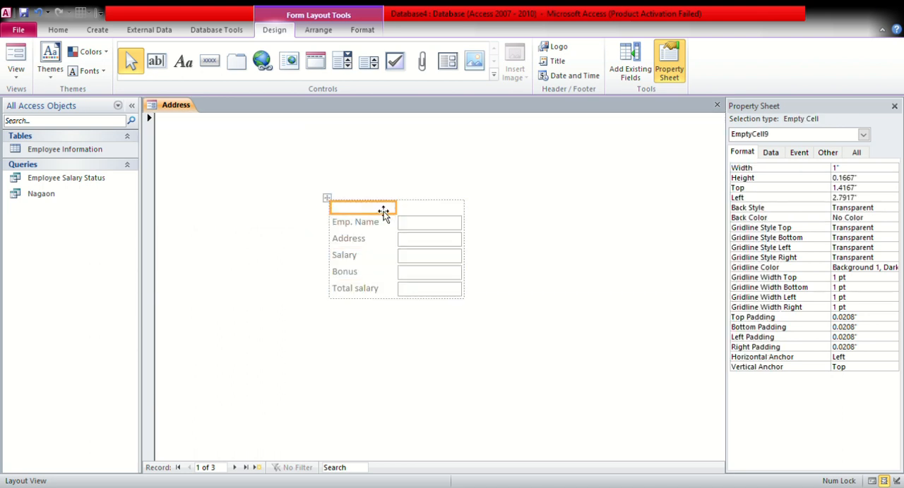
type("E")
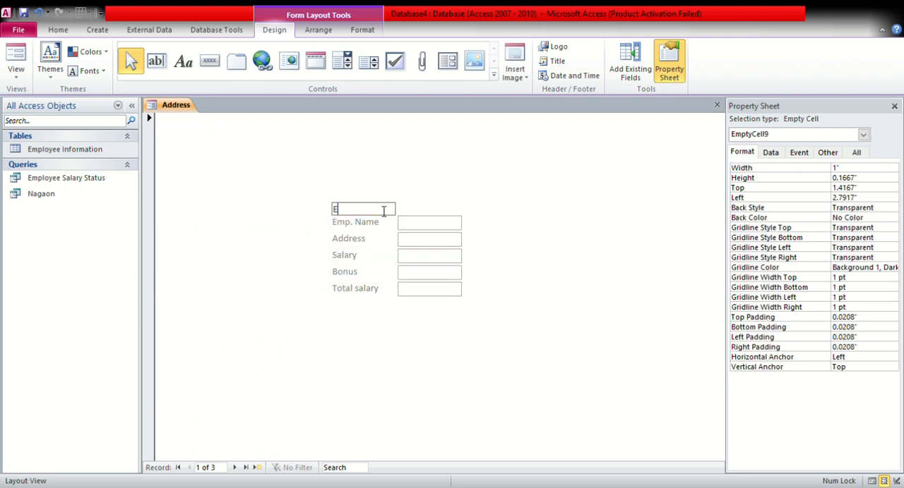
type("mployee")
Enter Admission in the empty label above the column of text boxes
left_click(410, 212)
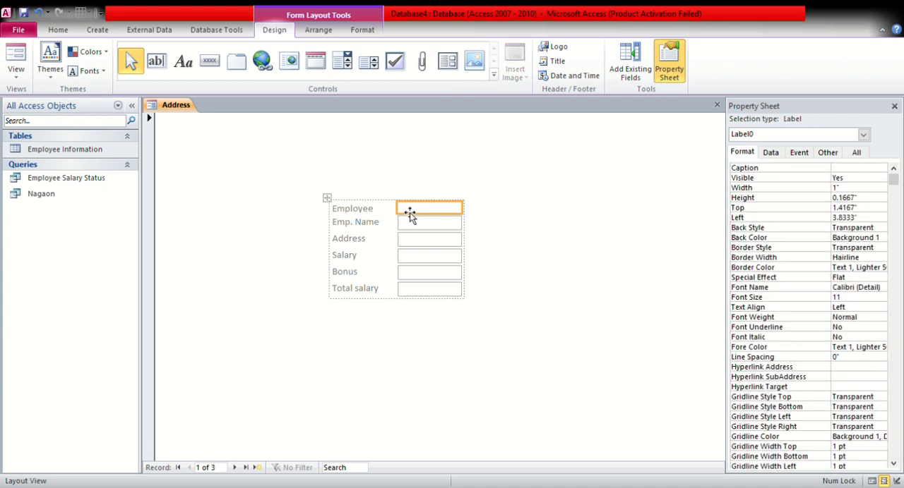
left_click(409, 212)
type("Data")
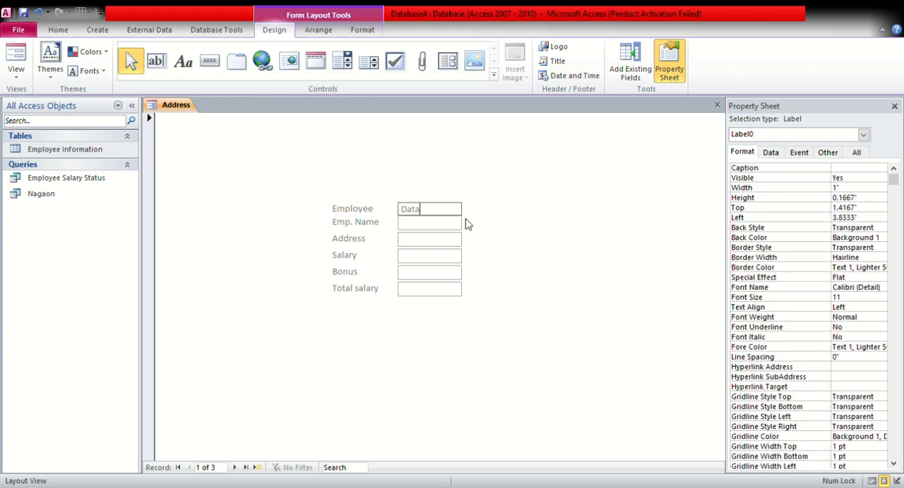
key("BackSpace")
key("BackSpace")
key("BackSpace")
type("Admissio")
left_click(508, 241)
Move the layout slightly up and left, and enlarge it so the text boxes are about 1.02 inches wide
left_click(421, 228)
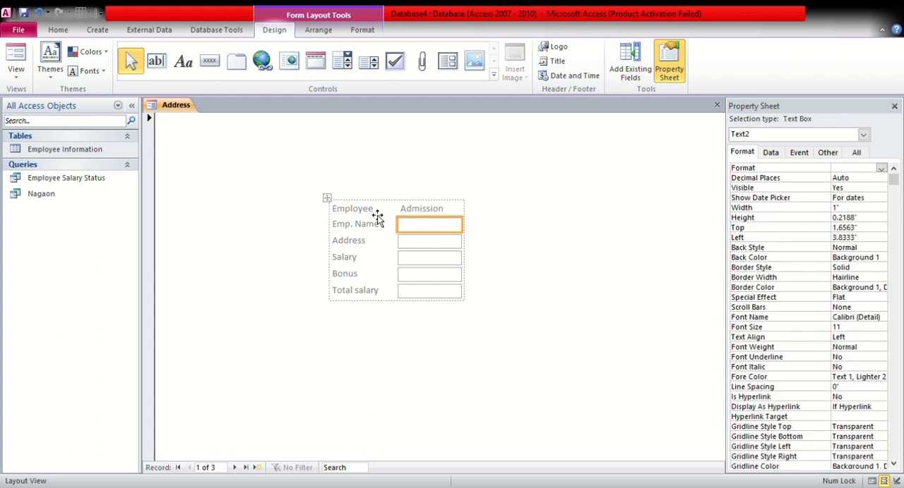
left_click_drag(329, 203, 319, 183)
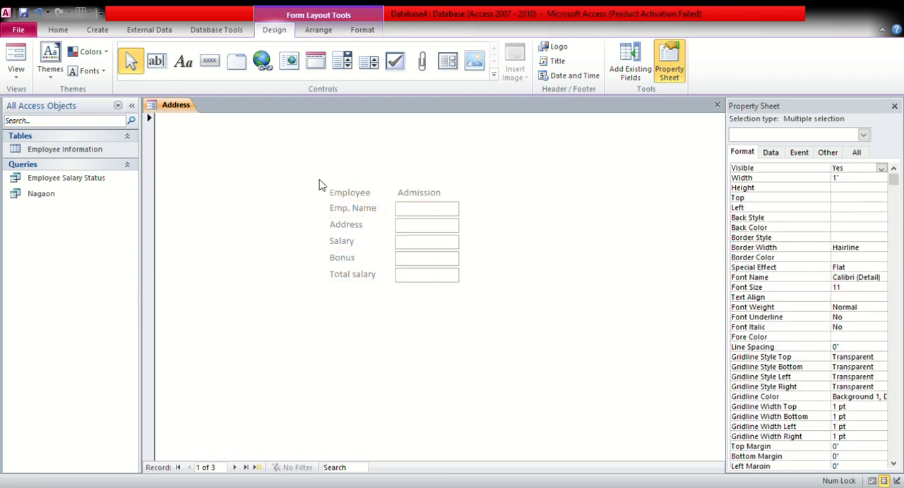
mouse_move(468, 292)
left_mouse_down()
mouse_move(490, 317)
mouse_move(470, 301)
left_mouse_up()
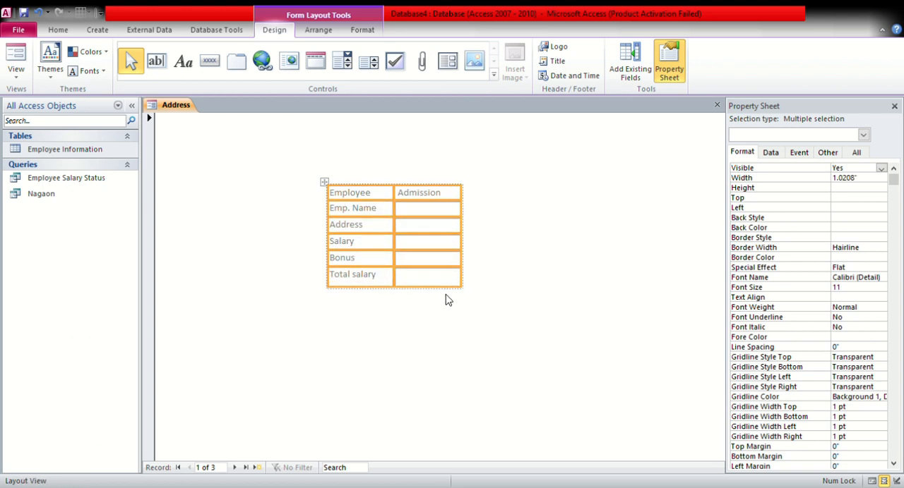
left_click(509, 227)
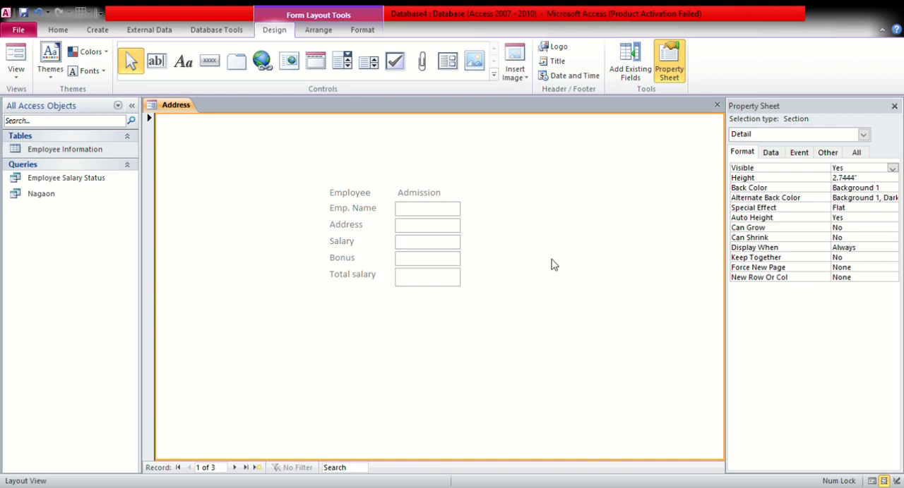
Bind the Emp. Name text box to the Employee Name field and the Address text box to the Address field
left_click(437, 214)
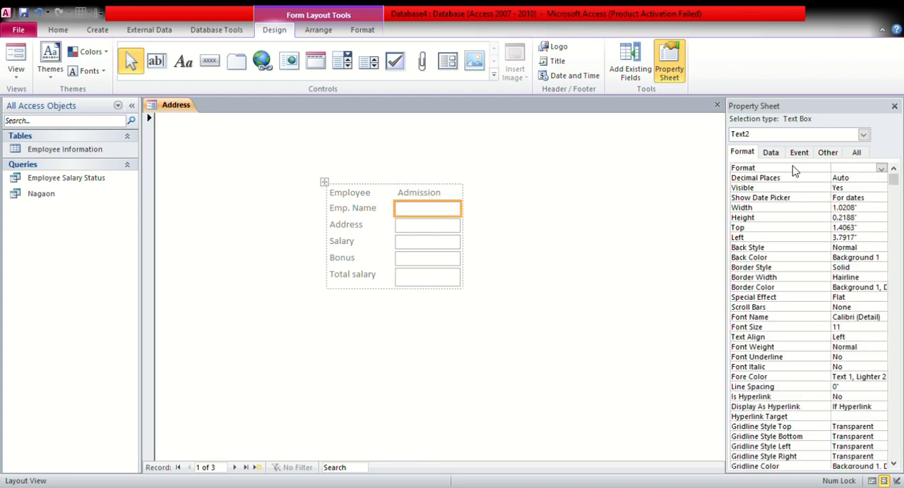
left_click(773, 152)
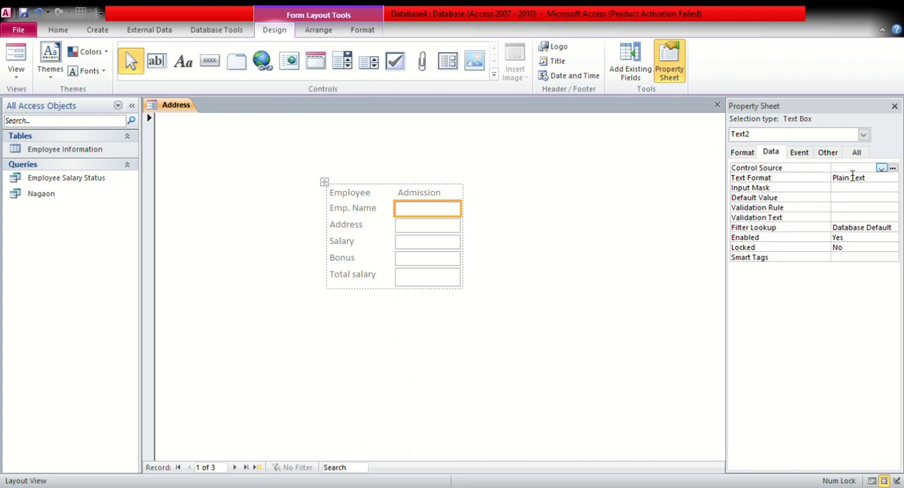
left_click(886, 172)
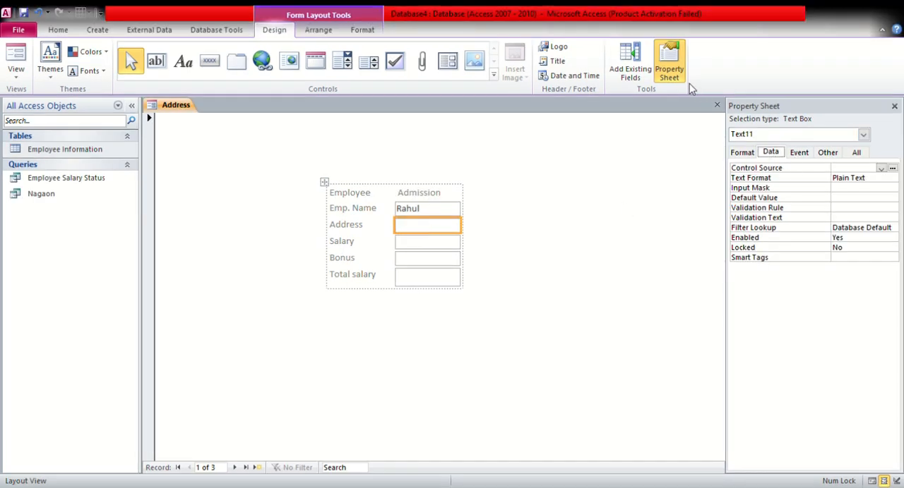
left_click(882, 169)
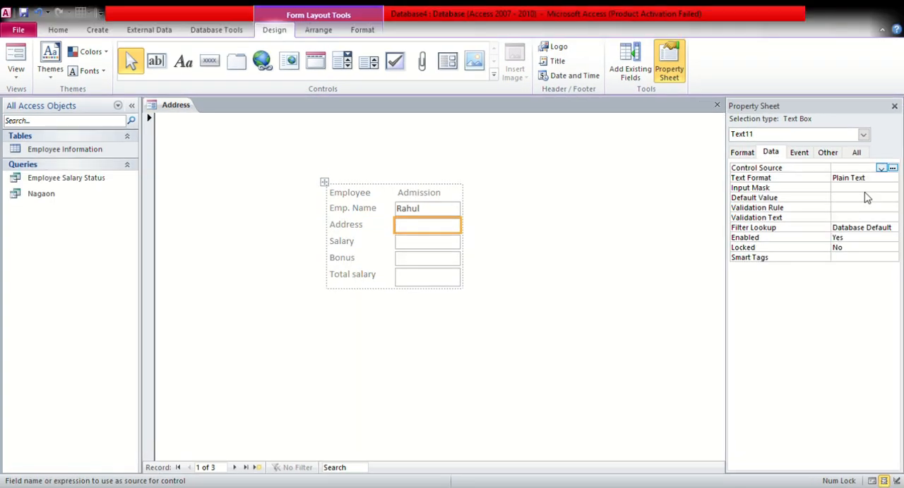
left_click(850, 182)
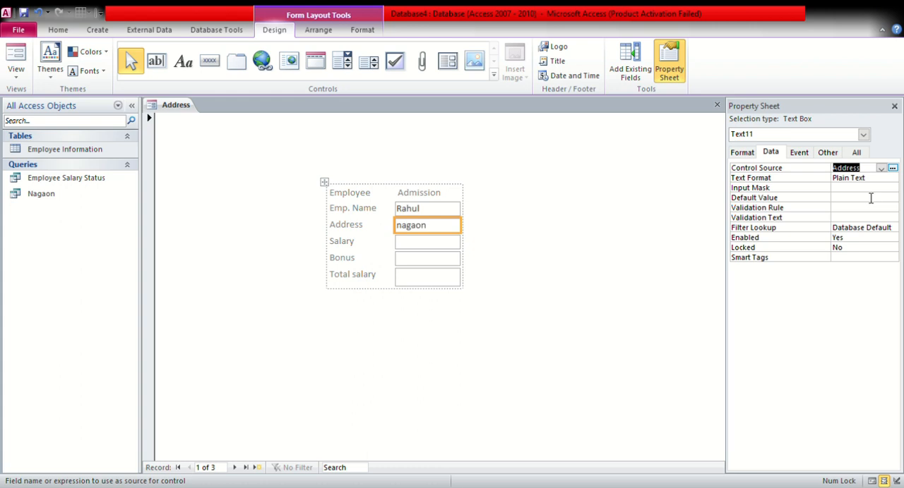
Bind the Salary, Bonus and Total salary text boxes to the Salary, Bonus and Total Salary fields respectively
left_click(425, 248)
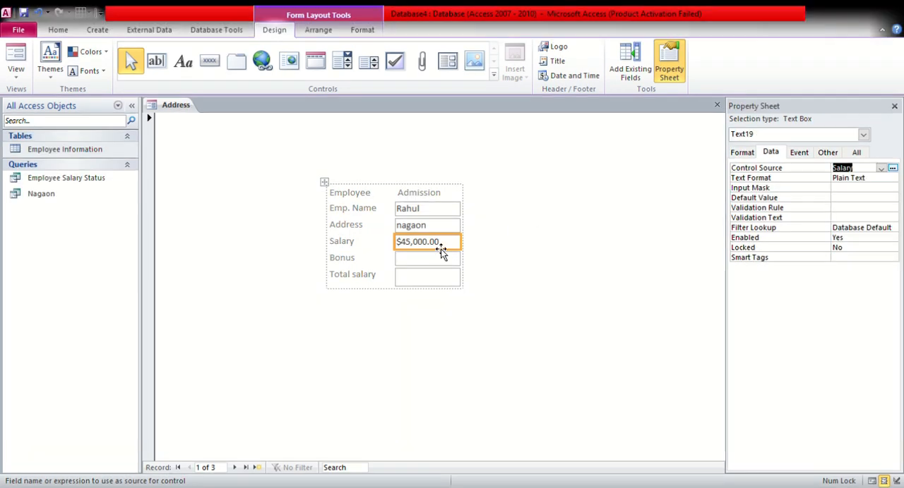
left_click(433, 261)
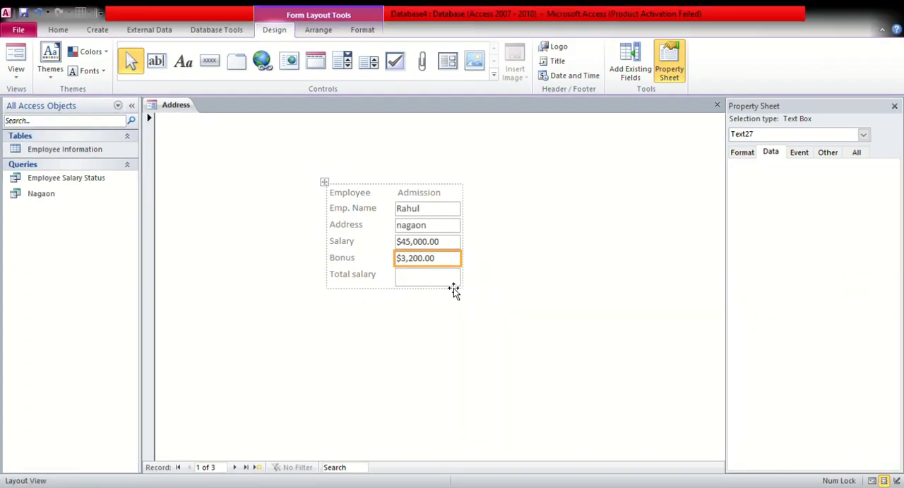
left_click(453, 286)
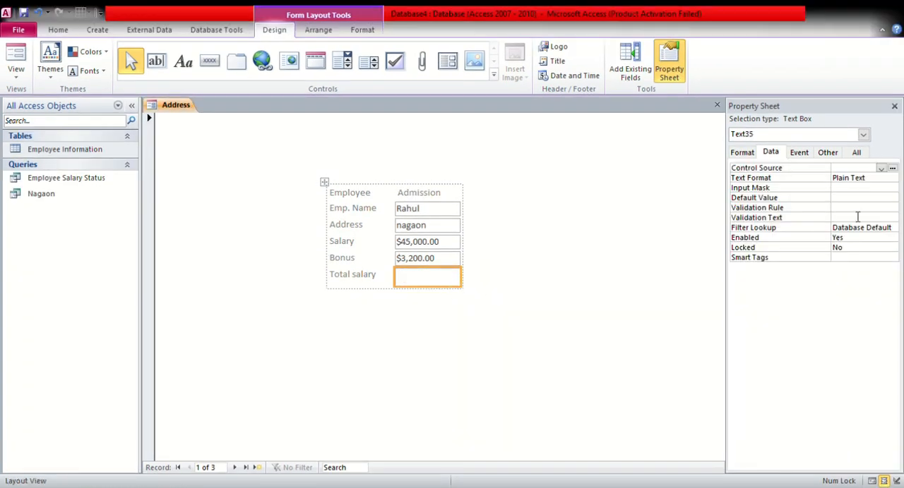
left_click(882, 168)
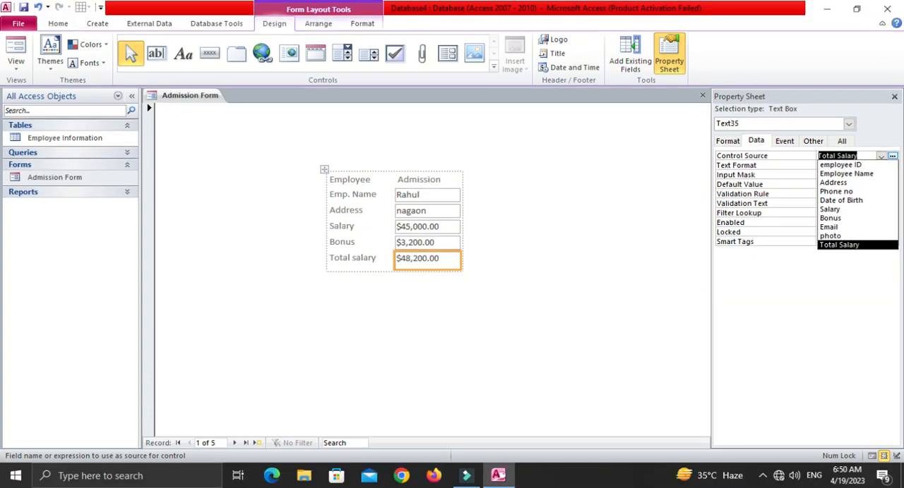
left_click(856, 262)
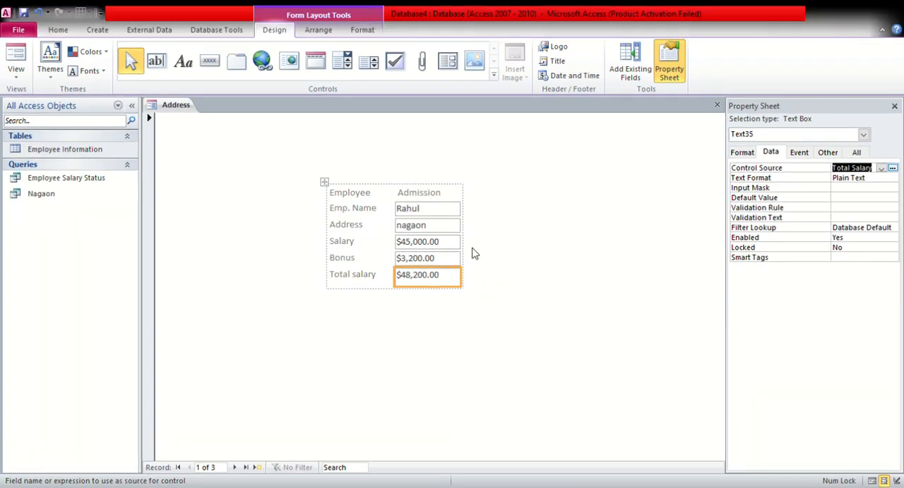
left_click(219, 152)
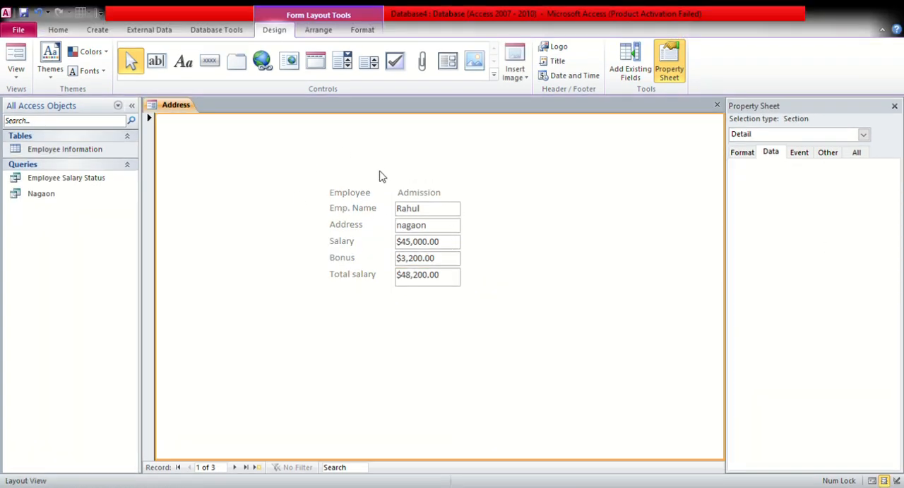
Add a Go To Next Record command button with the Go To Next picture beside the Emp. Name text box
left_click(209, 63)
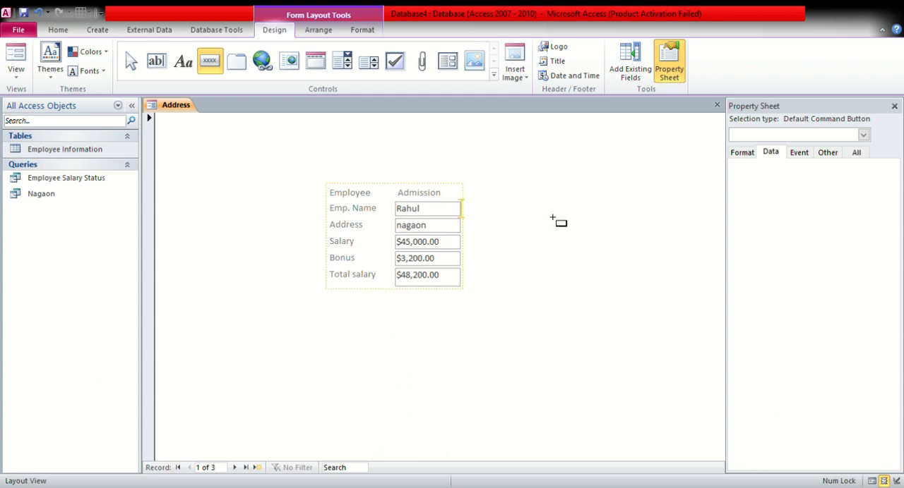
left_click(535, 217)
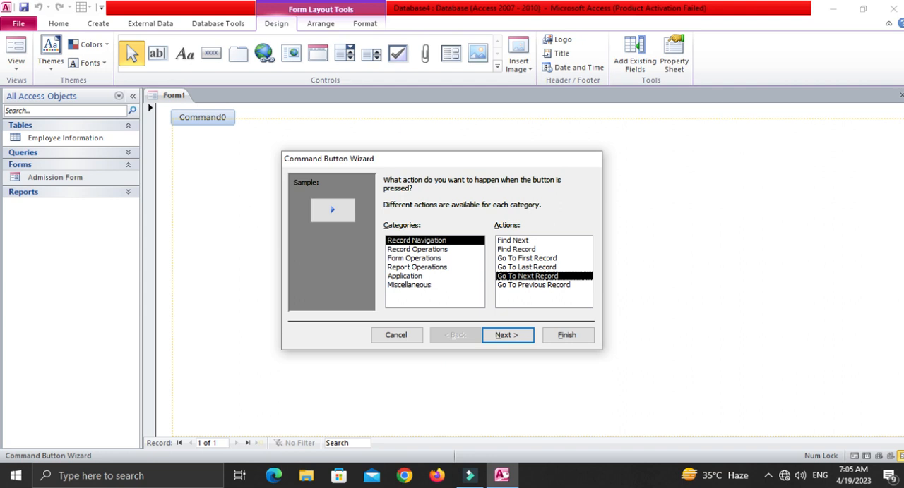
key("Return")
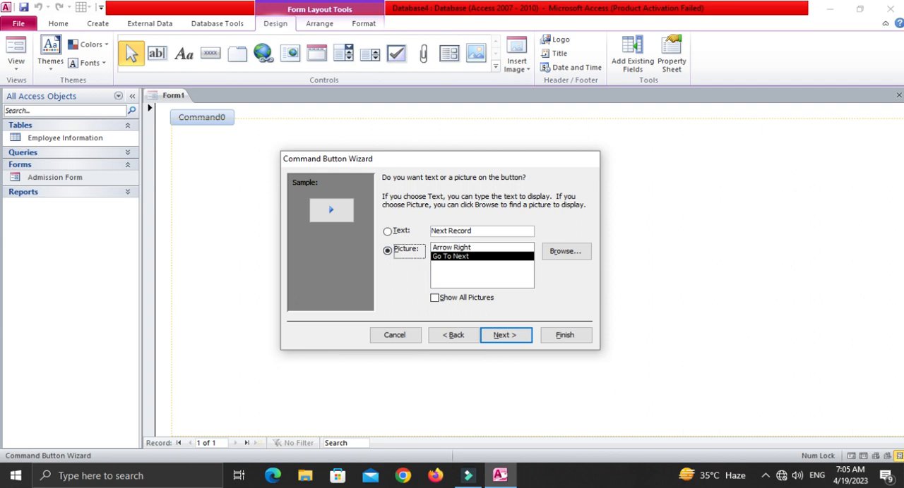
key("Return")
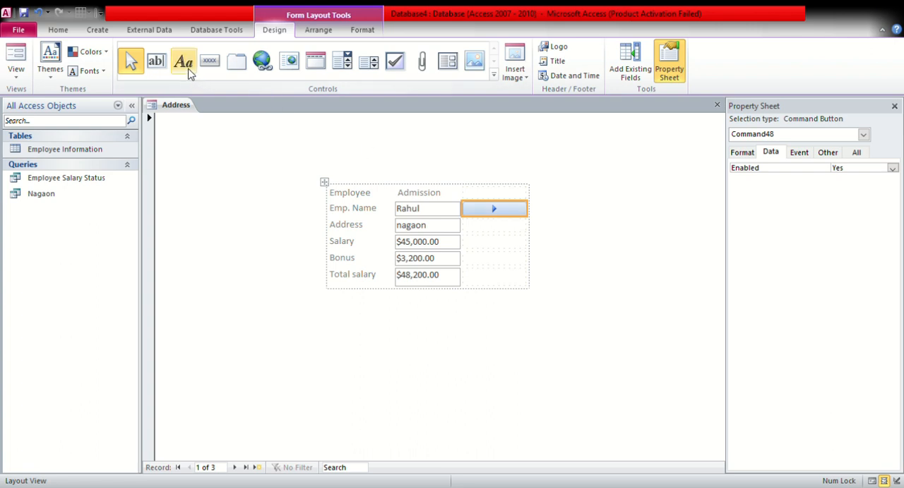
Add a Go To Previous Record command button with the Go To Previous picture beside the Address text box
left_click(209, 60)
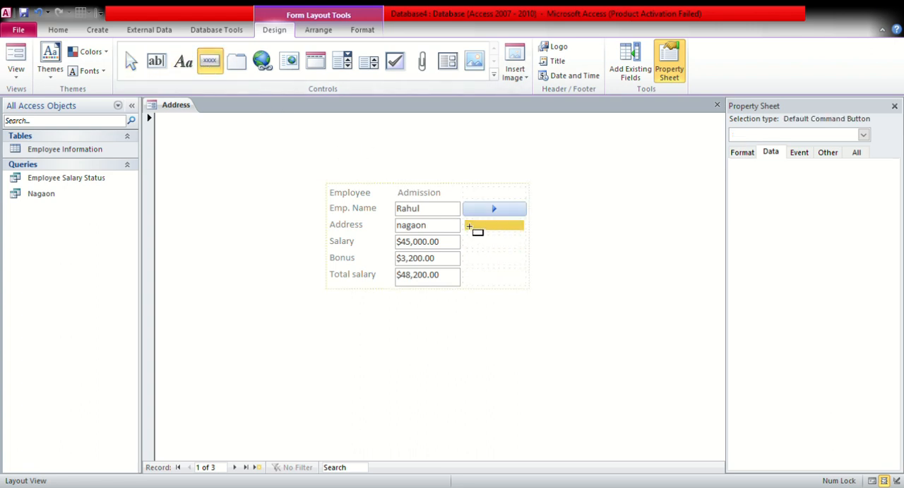
left_click(526, 231)
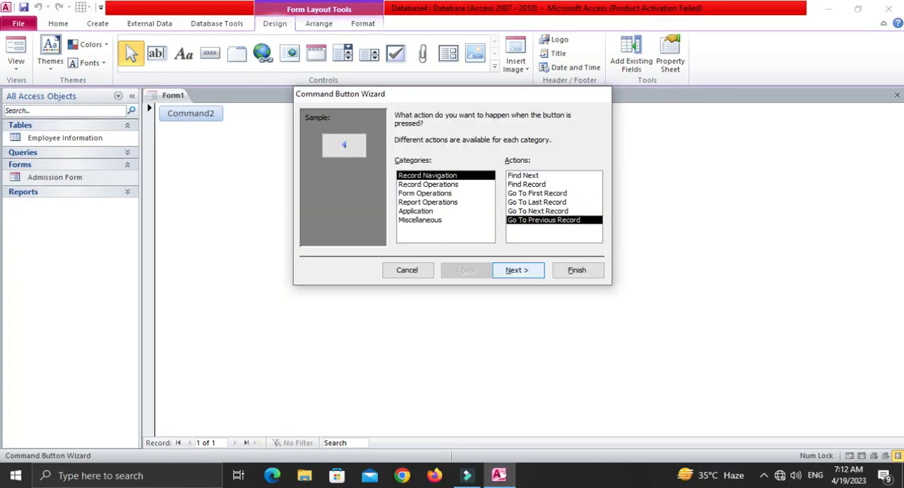
key("Return")
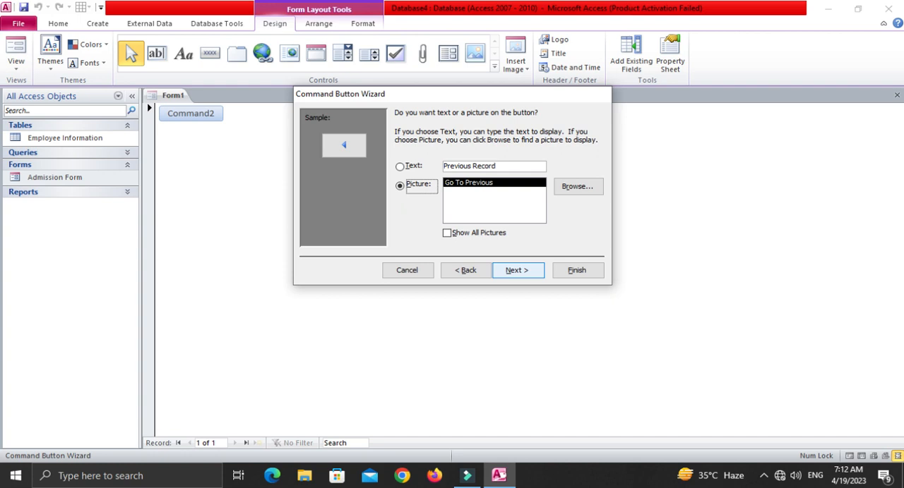
key("Return")
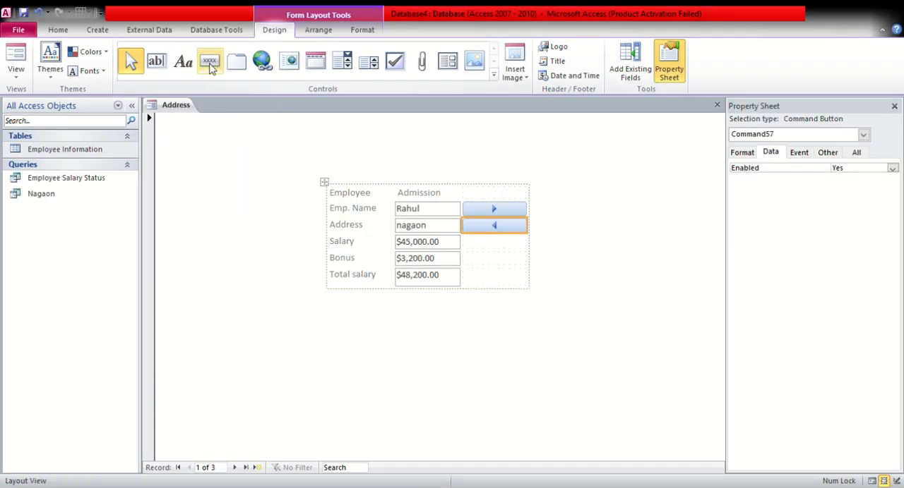
Add a Save Record command button captioned Submit beside the Salary text box
left_click(209, 62)
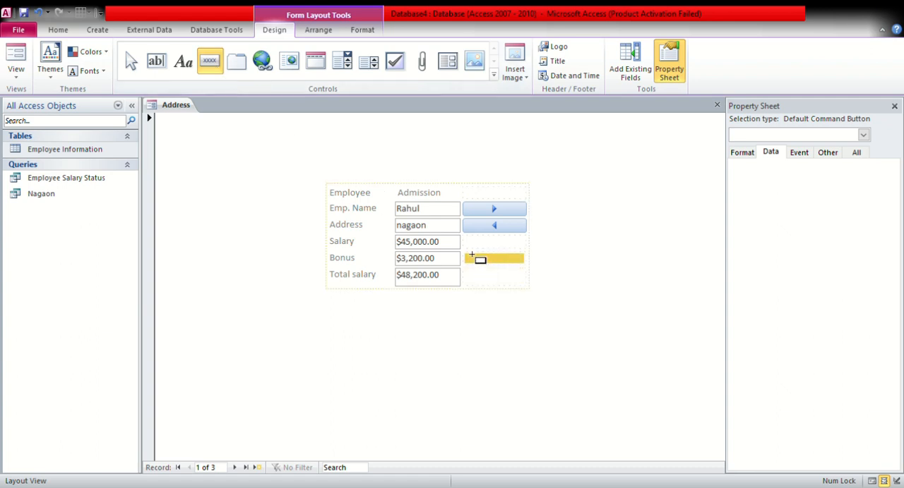
left_click(533, 256)
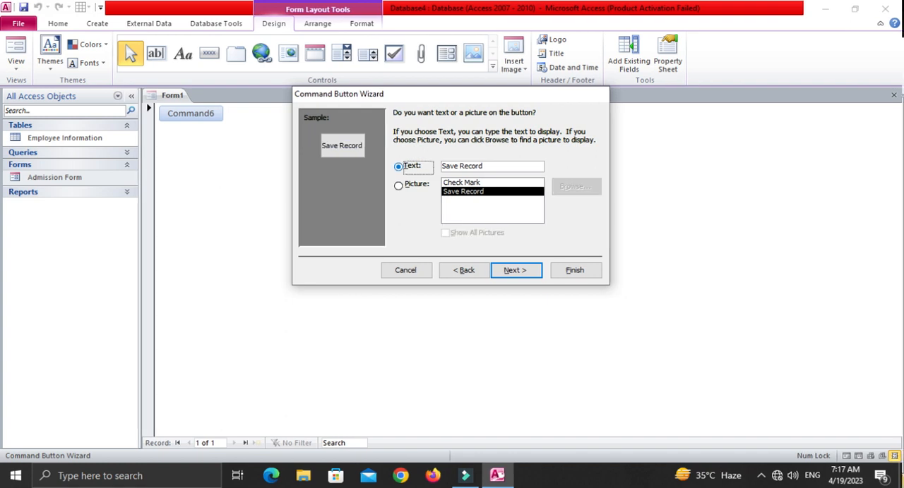
type("Submit")
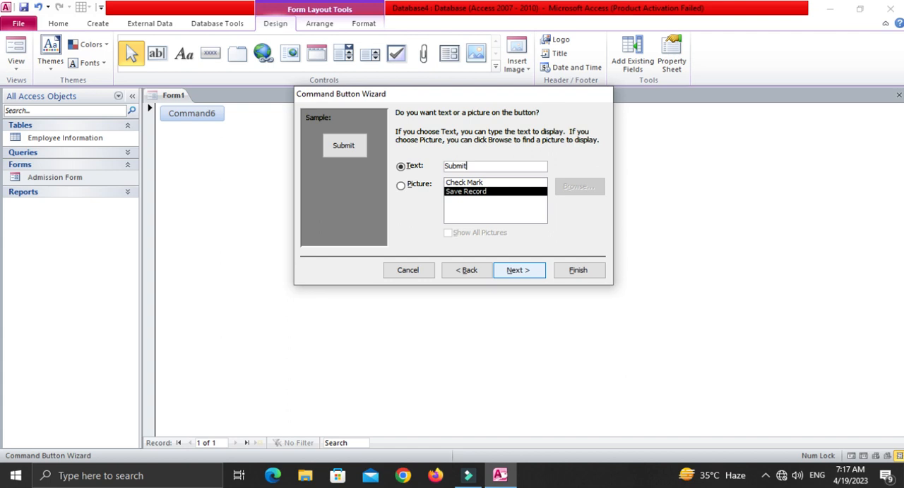
key("Return")
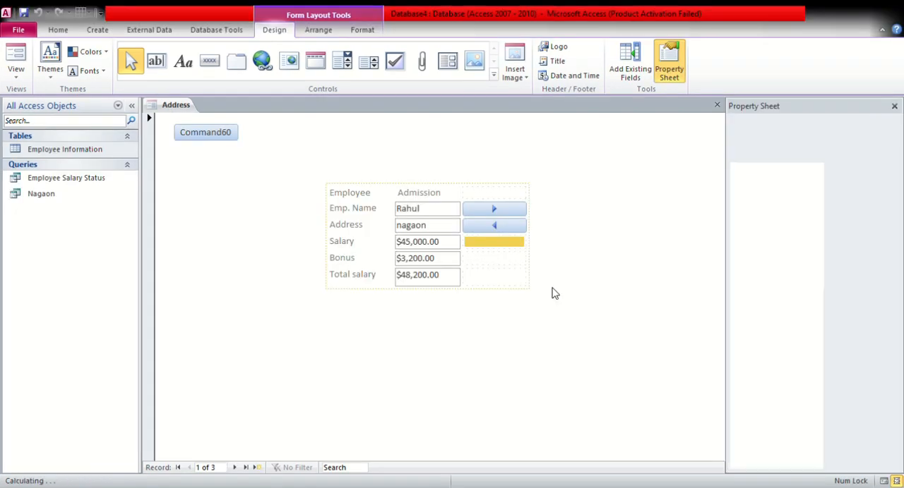
left_click(609, 295)
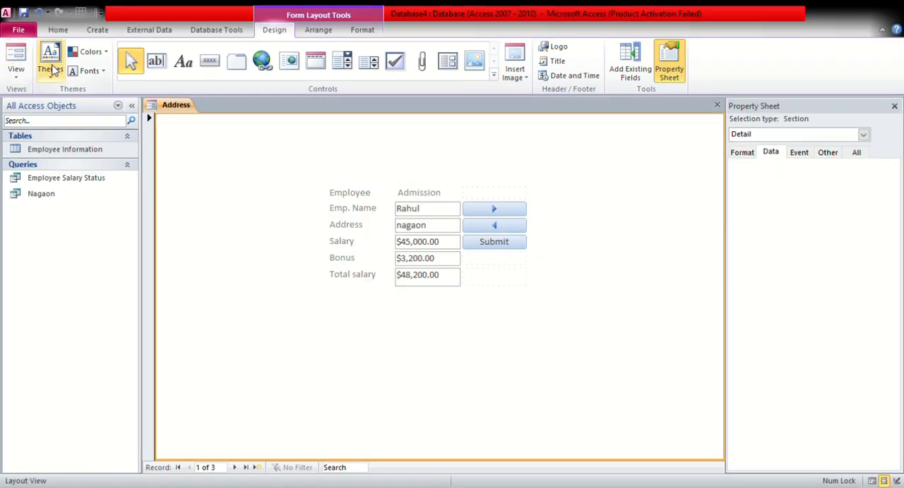
Apply a gray built-in theme colour scheme to the form
left_click(51, 60)
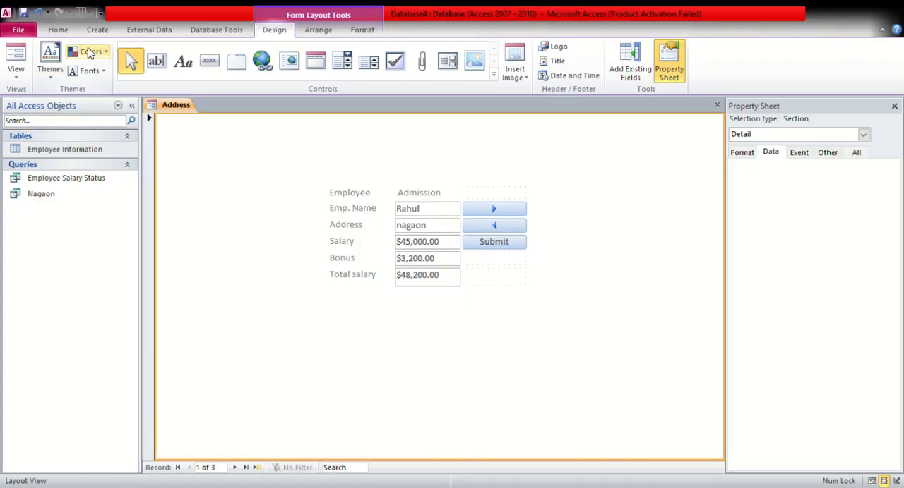
left_click(90, 44)
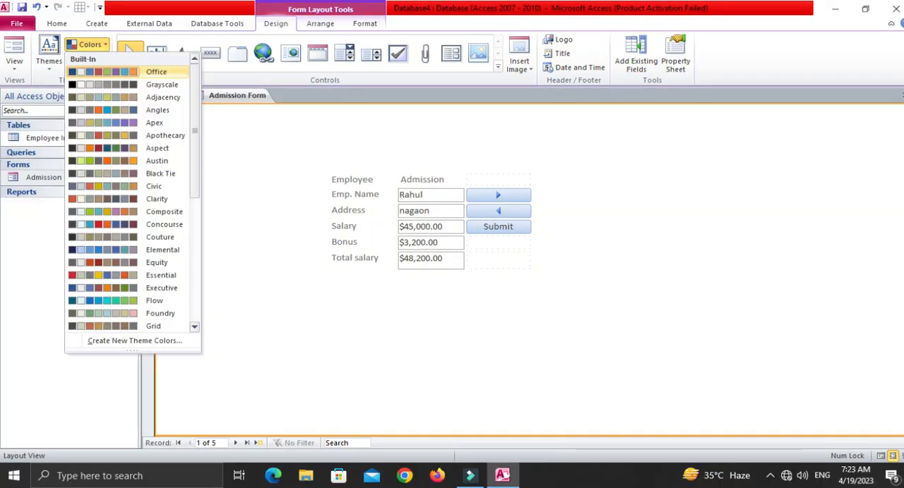
left_click(89, 63)
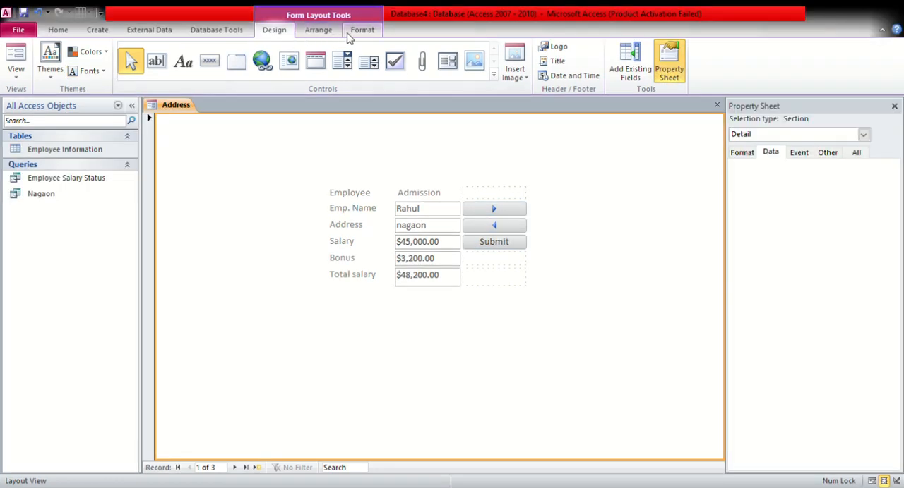
left_click(351, 31)
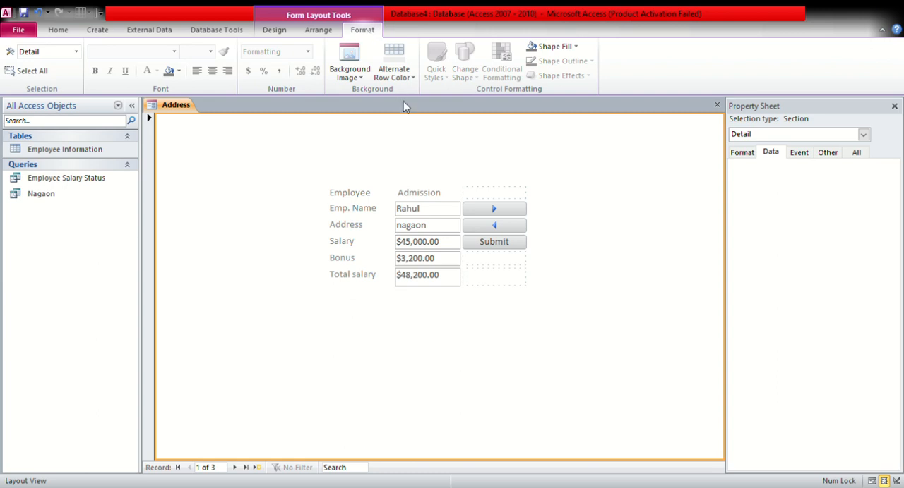
left_click(304, 31)
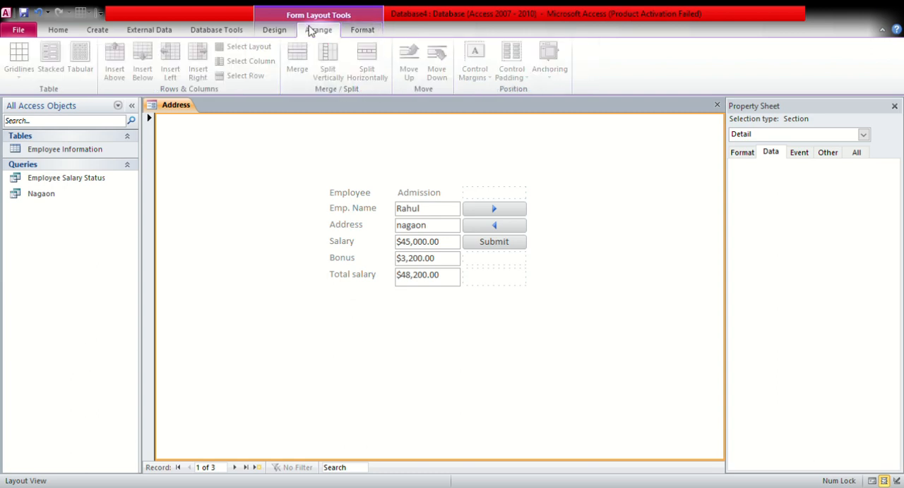
Apply a built-in theme with a serif font and light blue buttons to the form
left_click(279, 32)
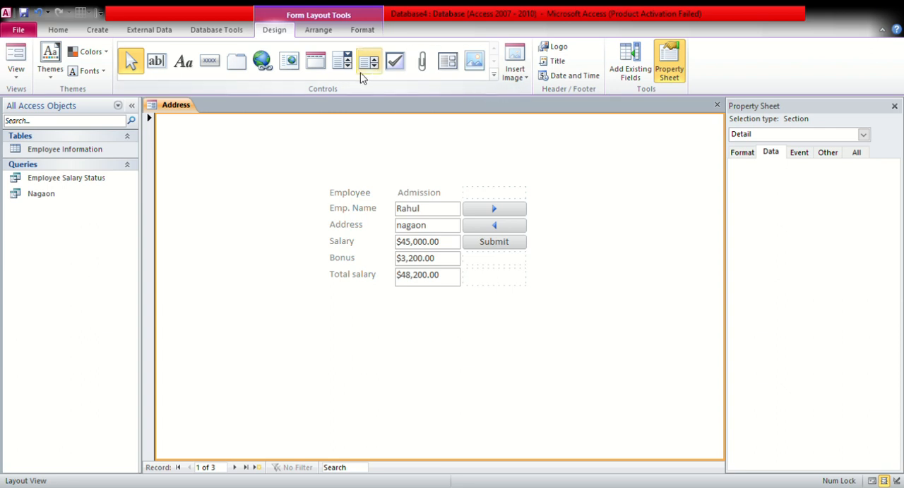
left_click(54, 68)
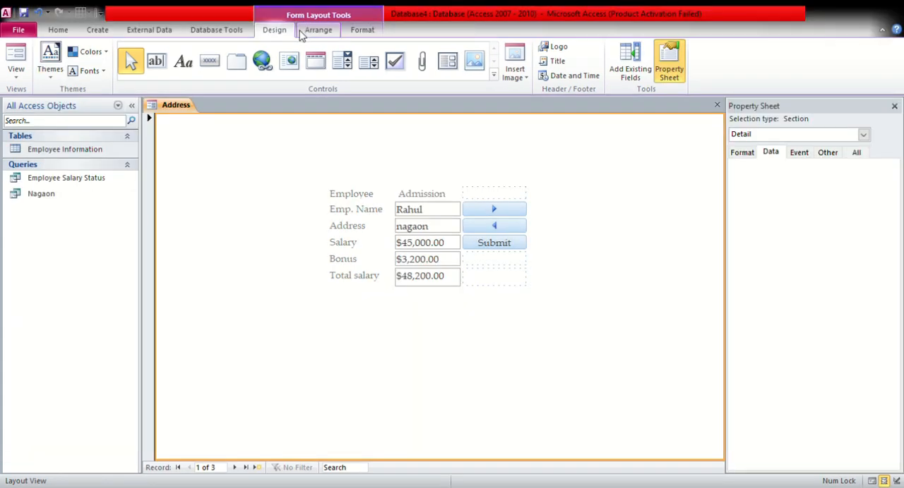
left_click(318, 30)
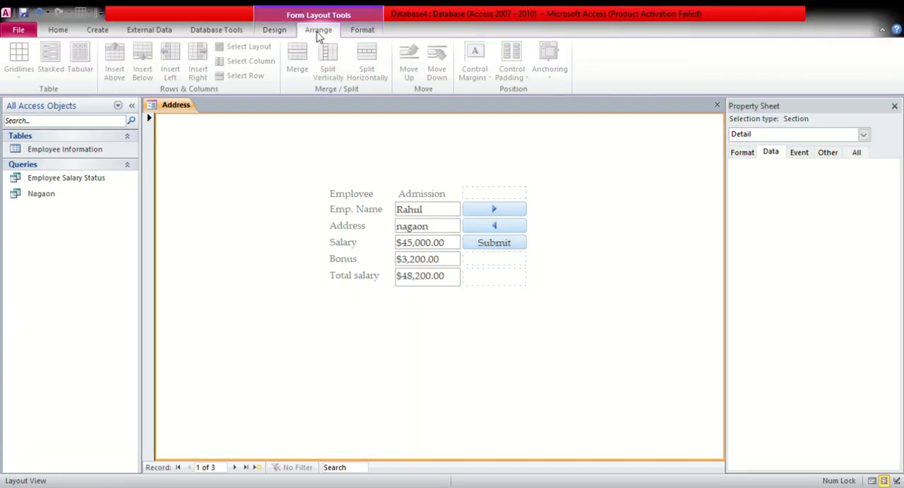
Fill the background of the form's Detail section with a dusty pink colour
left_click(355, 32)
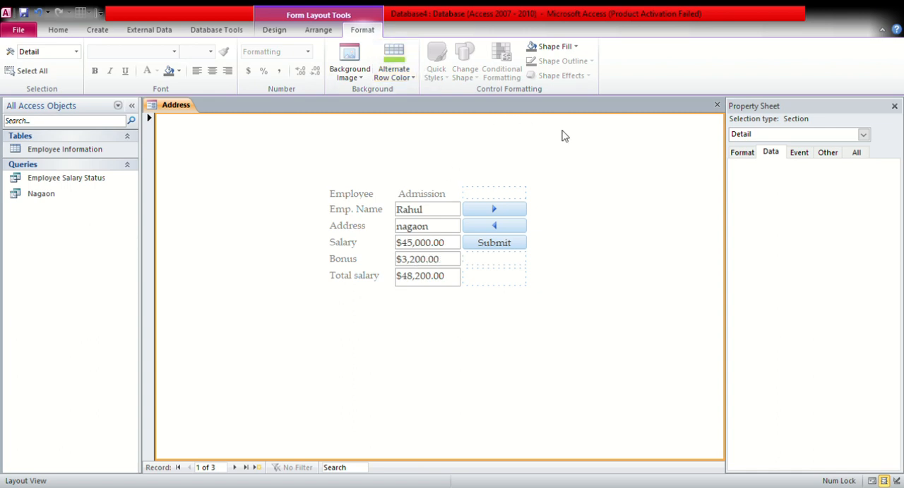
left_click(570, 47)
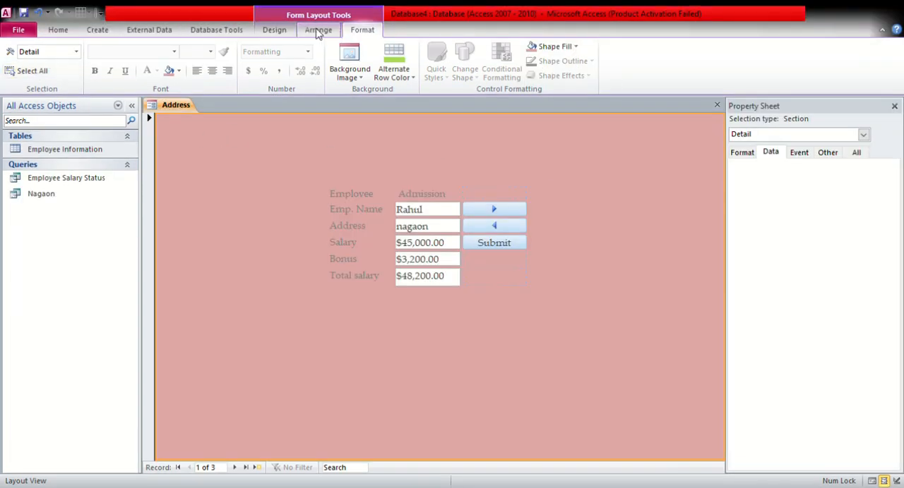
left_click(276, 31)
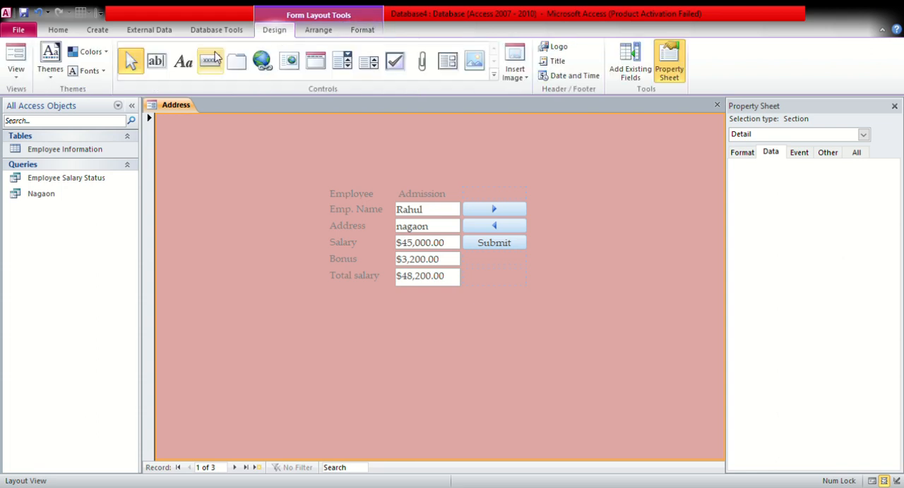
Apply a theme with a sans-serif font to the form, and test the record navigation buttons in Form View
left_click(41, 69)
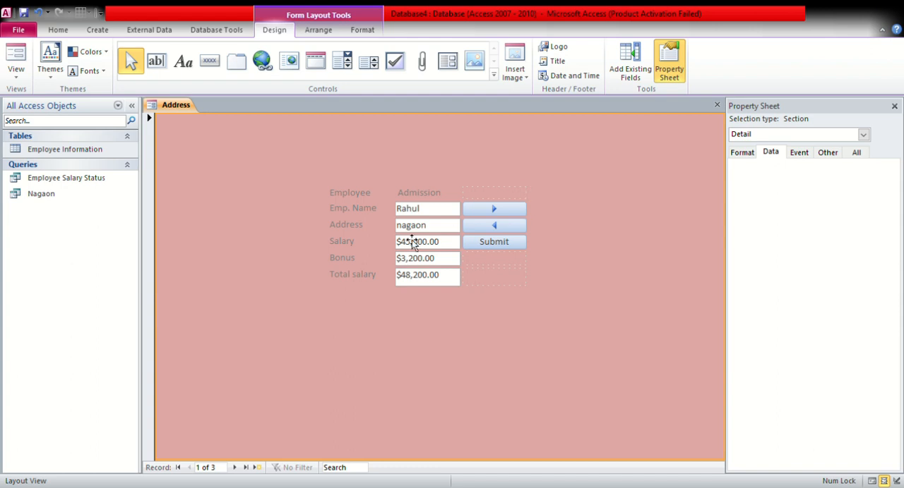
left_click(517, 212)
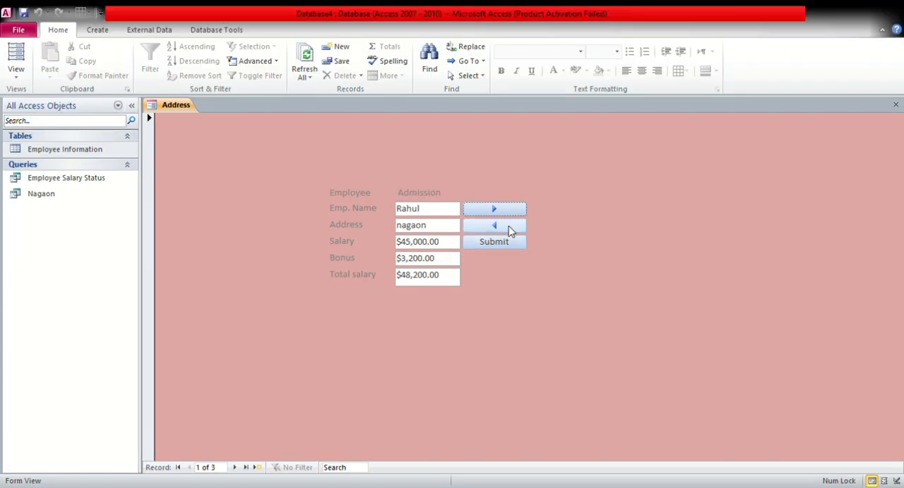
left_click(503, 225)
left_click(480, 212)
left_click(481, 212)
left_click(483, 212)
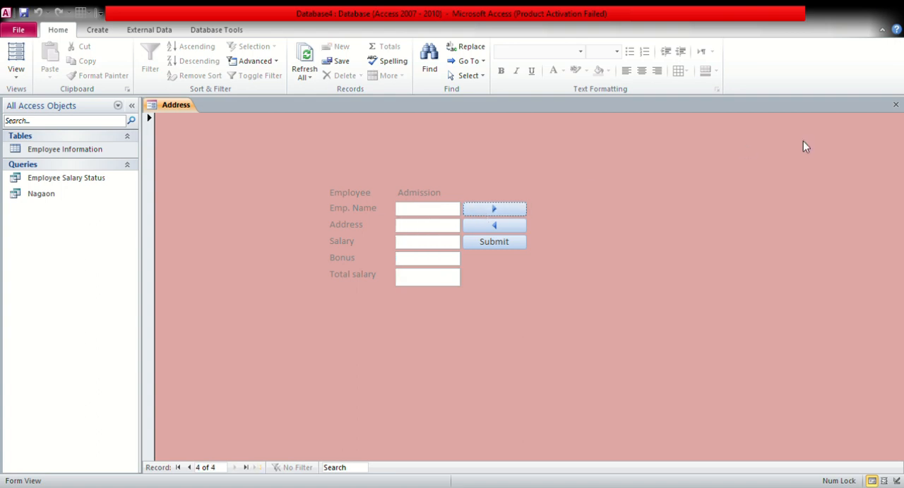
Close the form, saving it as Admission Form, and reopen it in Form View
left_click(895, 104)
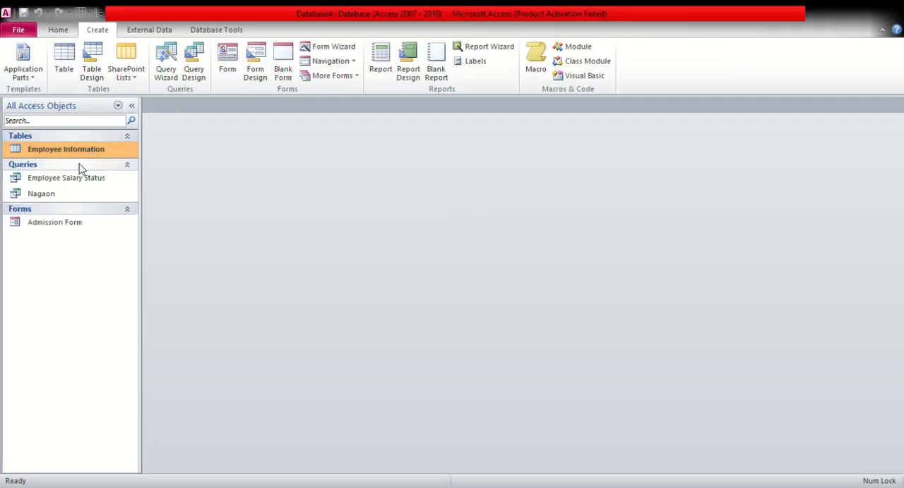
left_click(44, 223)
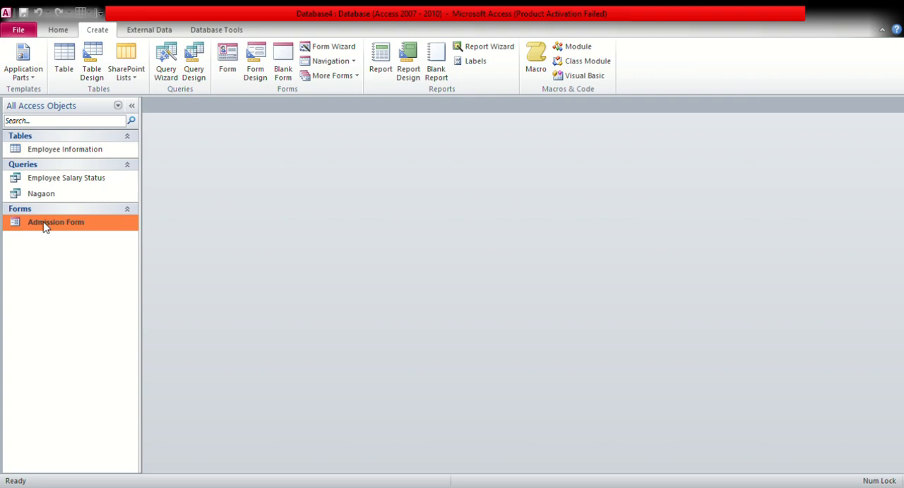
double_click(44, 223)
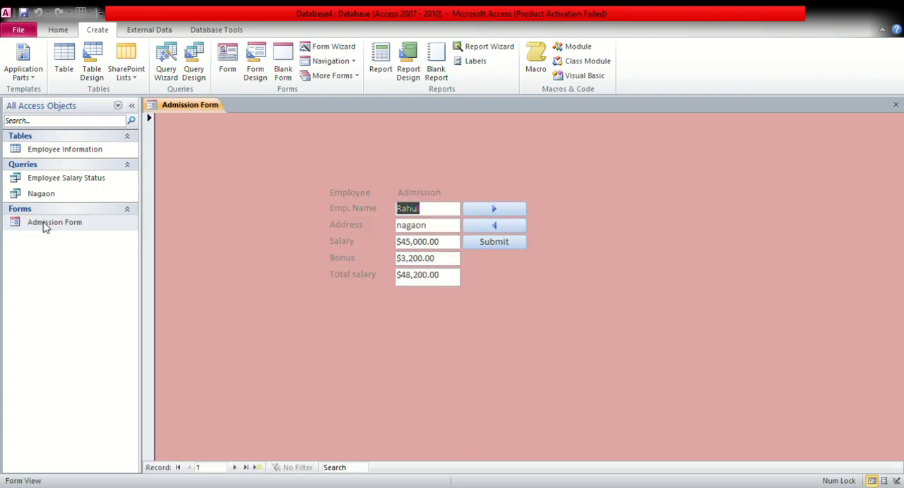
Step forward through the employee records to a blank record using the form's own next-record button
left_click(496, 213)
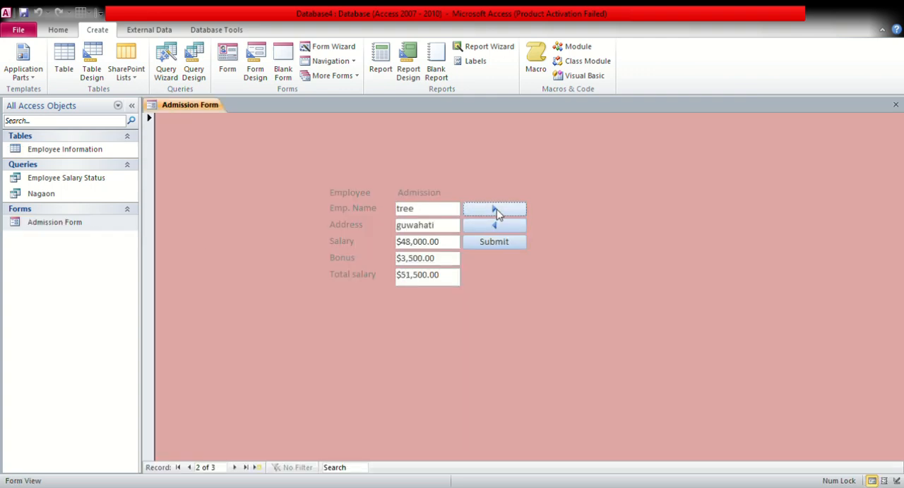
left_click(504, 213)
left_click(504, 214)
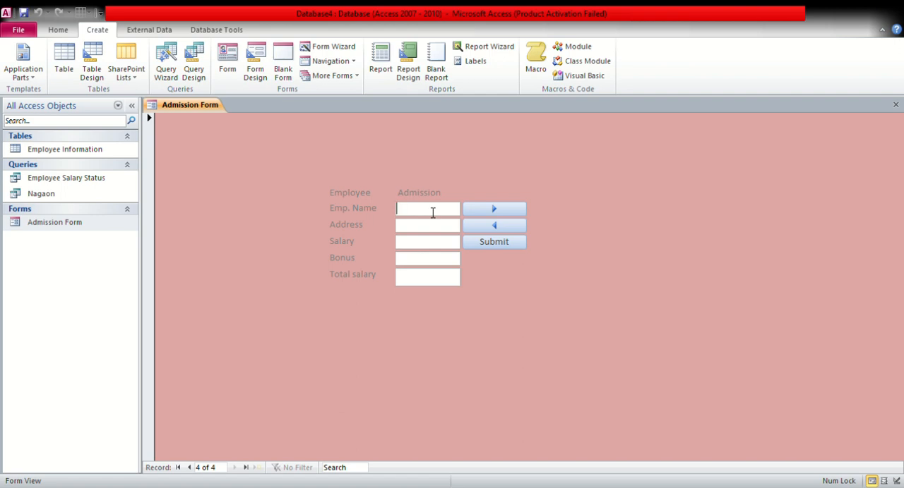
Fill in the blank record with the new employee's name, the address Guwahati and a salary of 47500
type("Ram")
left_click(423, 228)
type("Guwahati")
left_click(427, 248)
type("47500")
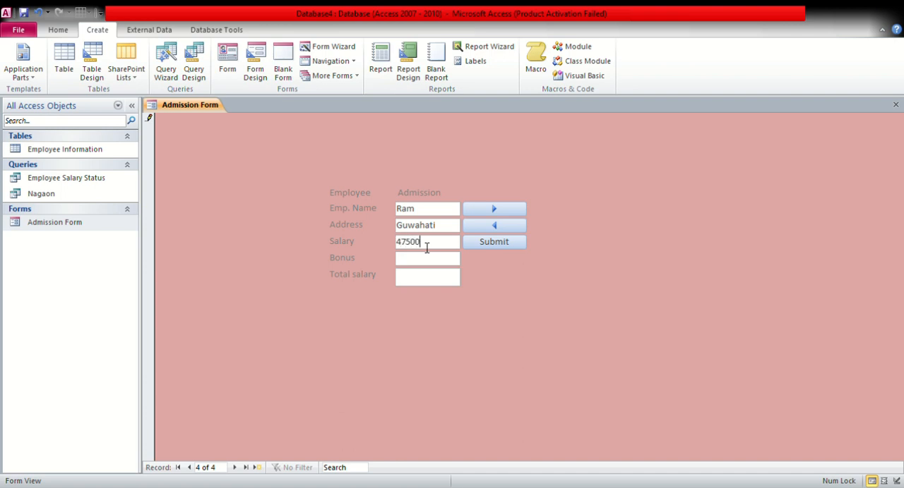
Enter a bonus of 4700 for the new employee and submit the record
key("Caps_Lock")
key("Caps_Lock")
key("Tab")
left_click(415, 266)
type("4,7")
type("00")
key("Tab")
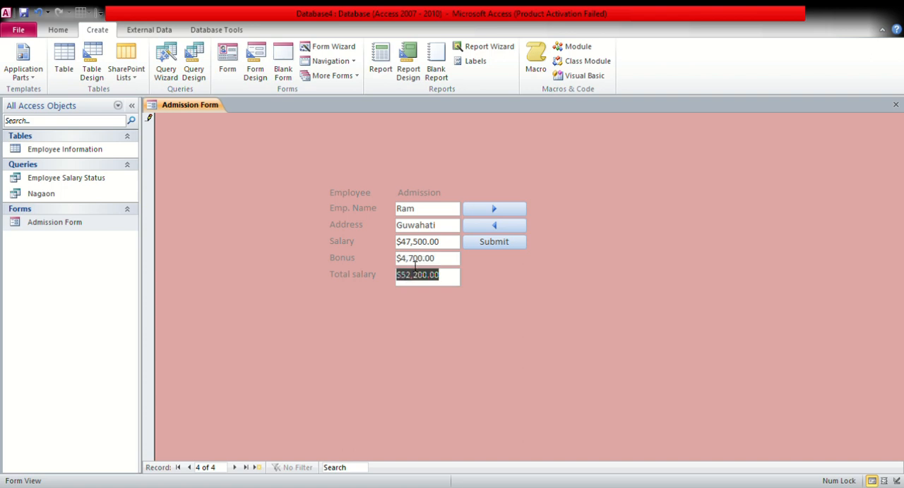
left_click(492, 243)
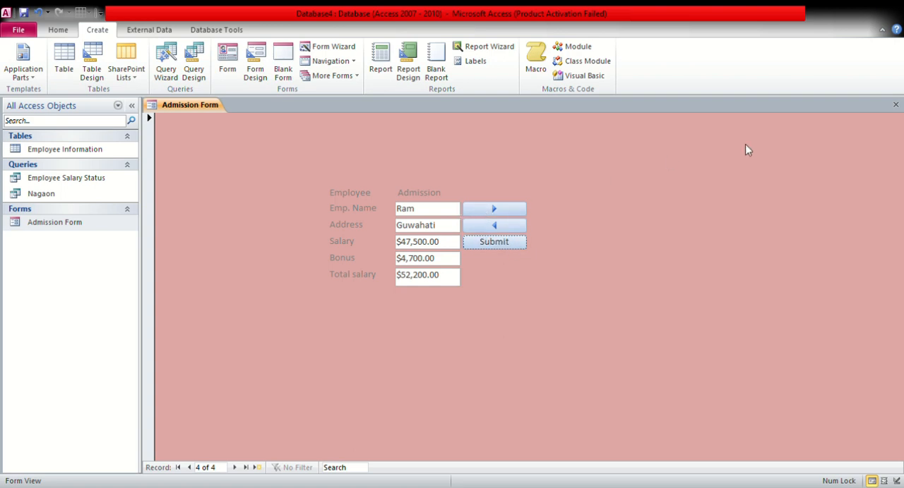
Close the form and check the submitted record in the Employee Information table
left_click(895, 104)
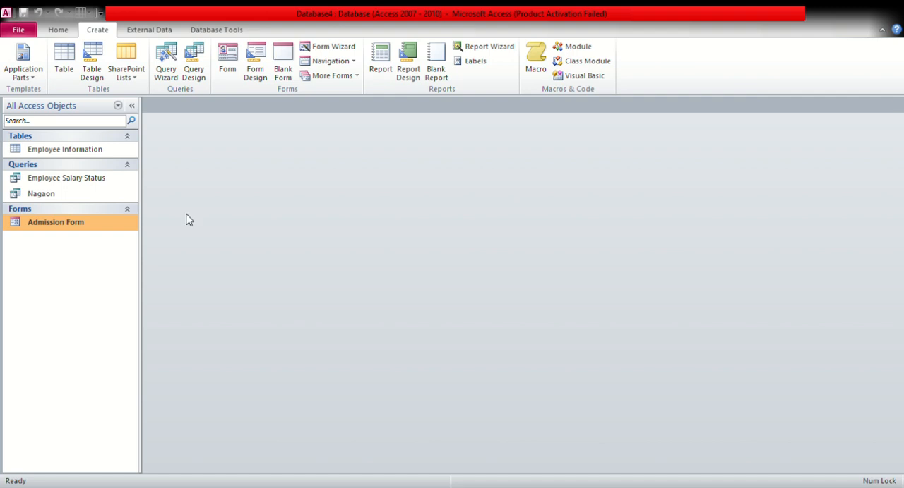
left_click(43, 153)
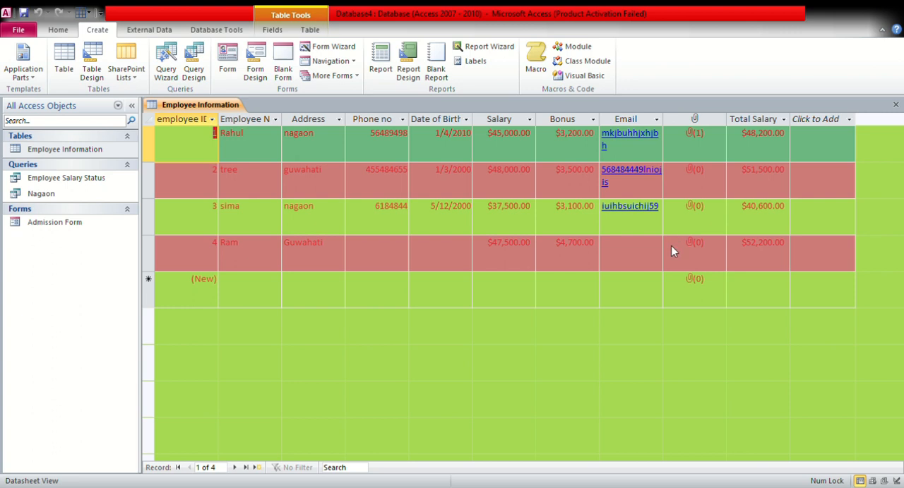
left_click(895, 104)
Reopen the Admission Form and step forward through the records to a blank one
double_click(28, 223)
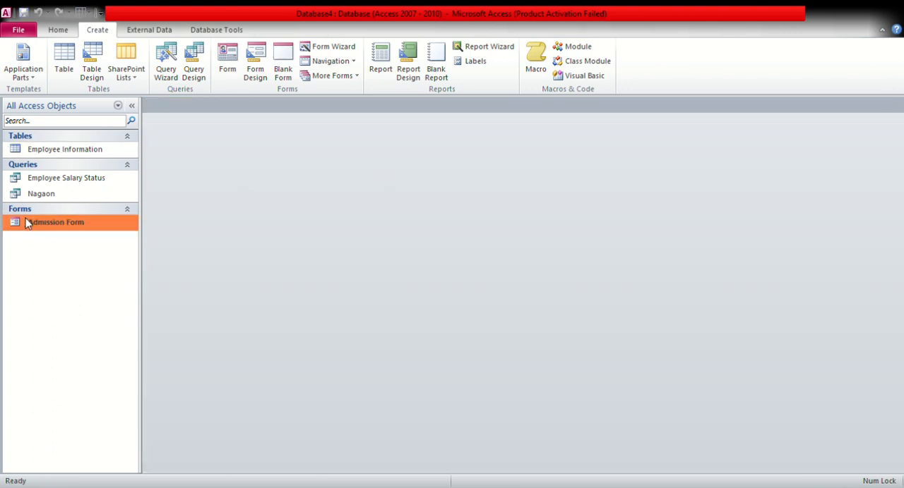
left_click(510, 214)
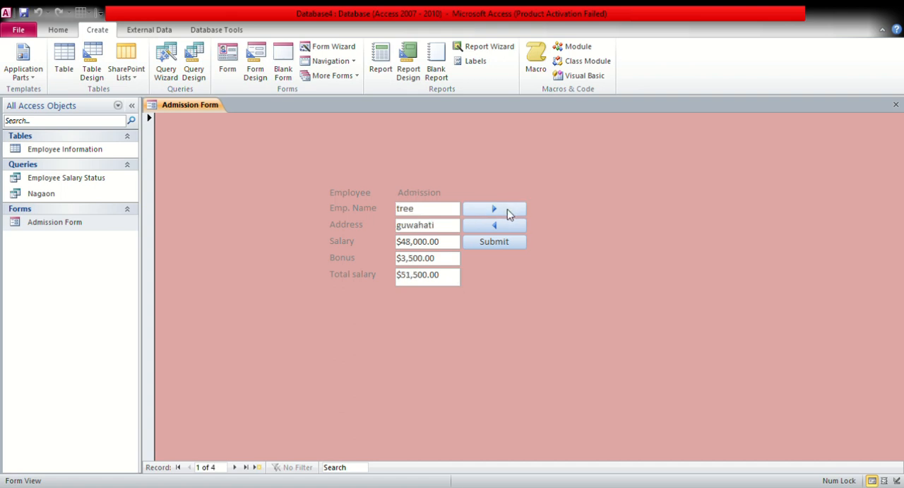
left_click(509, 214)
left_click(508, 215)
left_click(509, 214)
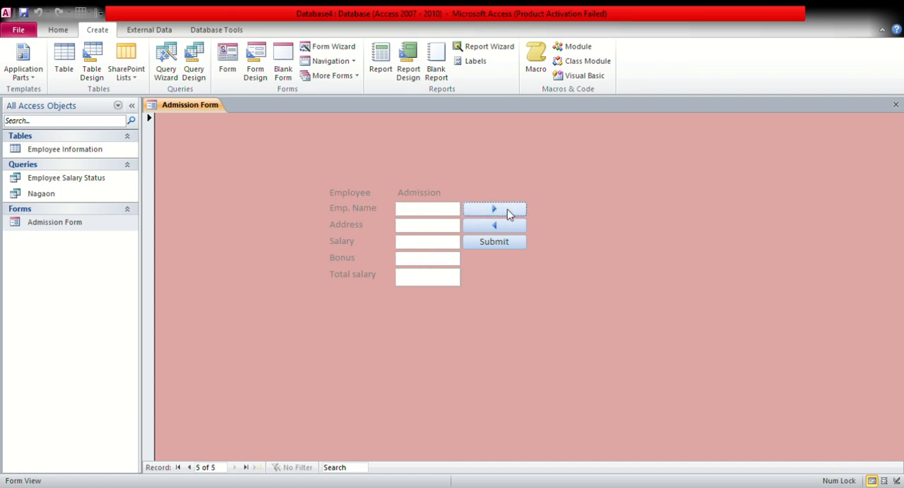
Enter the second new employee's name and the address nagaon in the blank record
left_click(451, 214)
type("W")
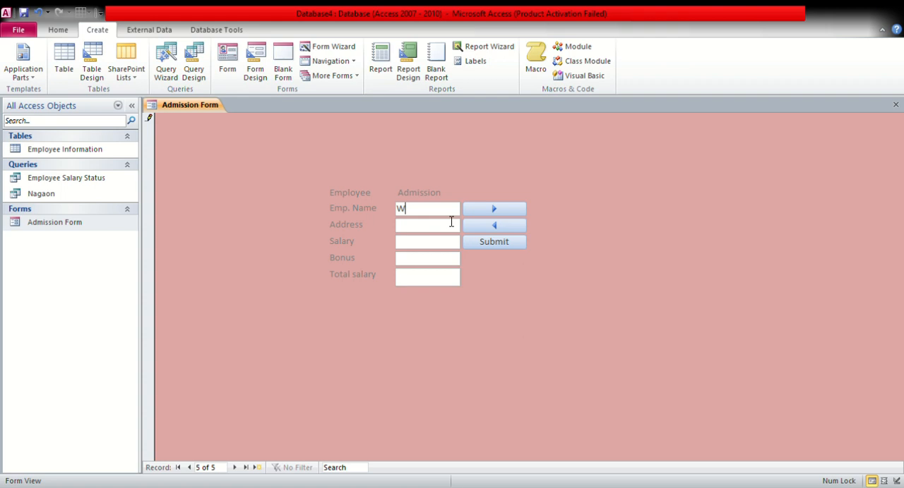
type("arlock")
key("Tab")
left_click(448, 227)
left_click(445, 216)
key("BackSpace")
key("BackSpace")
key("BackSpace")
key("BackSpace")
key("BackSpace")
key("BackSpace")
key("BackSpace")
type("wasim")
type("nagaon")
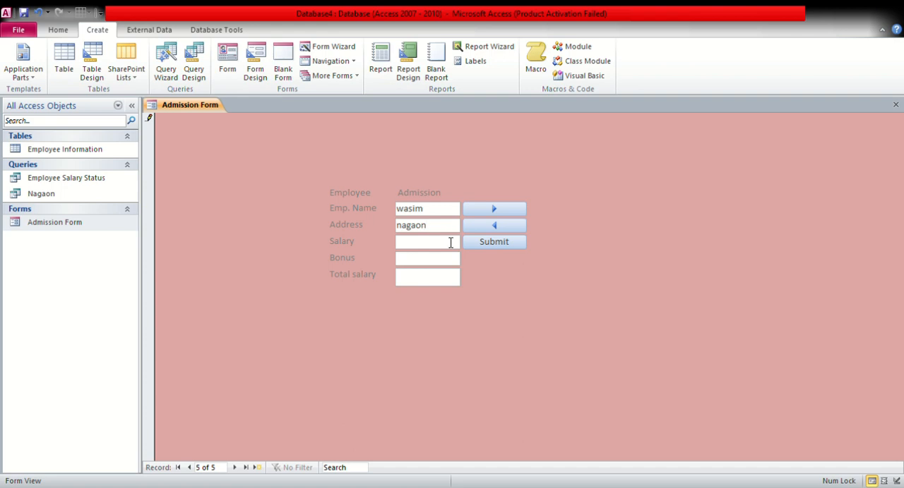
Enter a salary of 24500 and a bonus of 3500, and submit the second employee's record
left_click(450, 242)
type("24500")
key("Tab")
left_click(449, 255)
type("3500")
key("Tab")
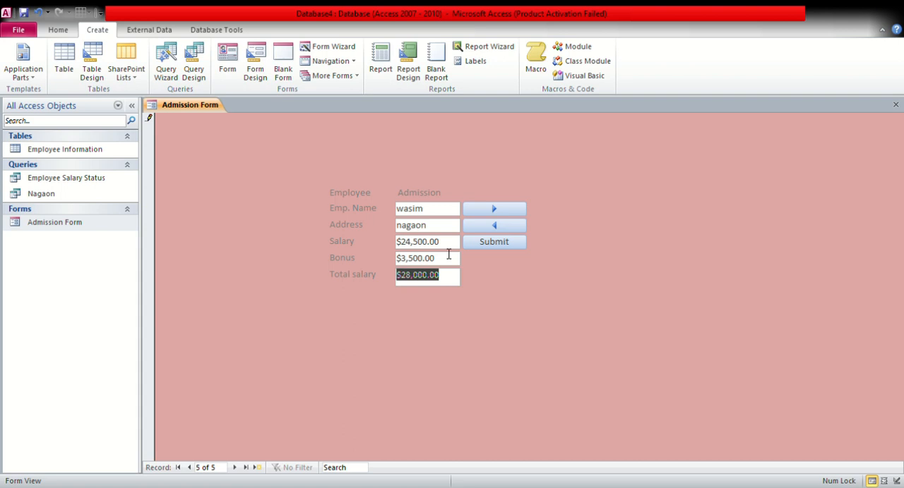
left_click(482, 242)
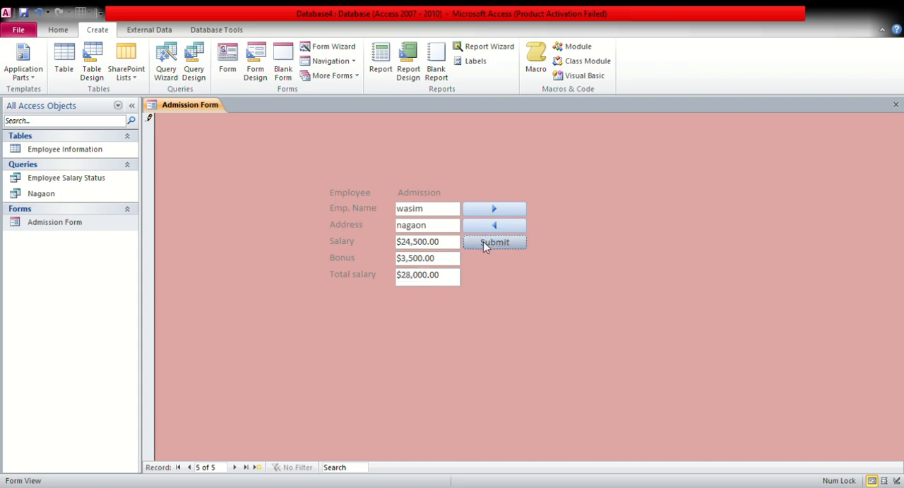
Close the form and review both added employees in the Employee Information table
left_click(895, 106)
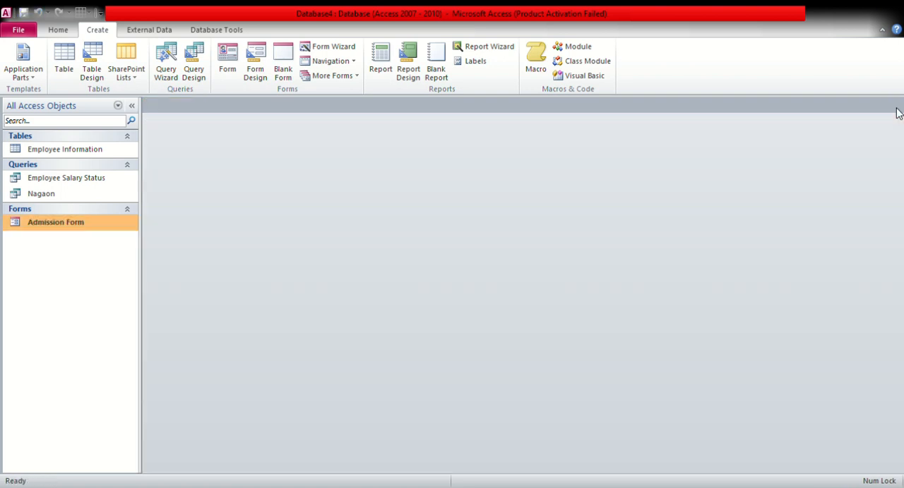
left_click(109, 154)
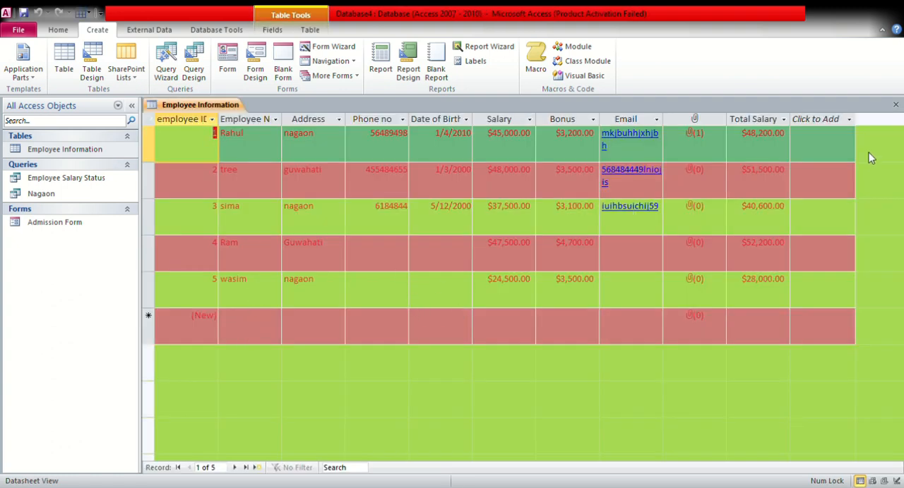
left_click(895, 104)
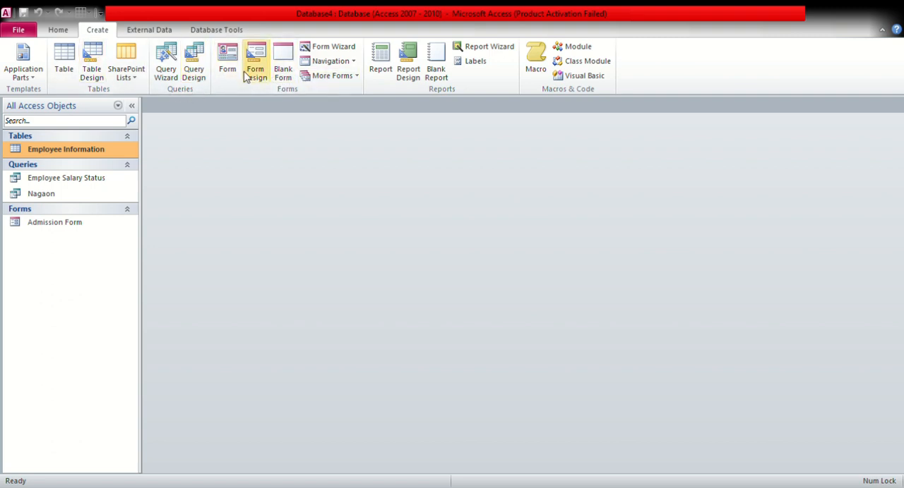
Create a report from the Employee Information table, look over its columns and save it as Employee Record
left_click(382, 71)
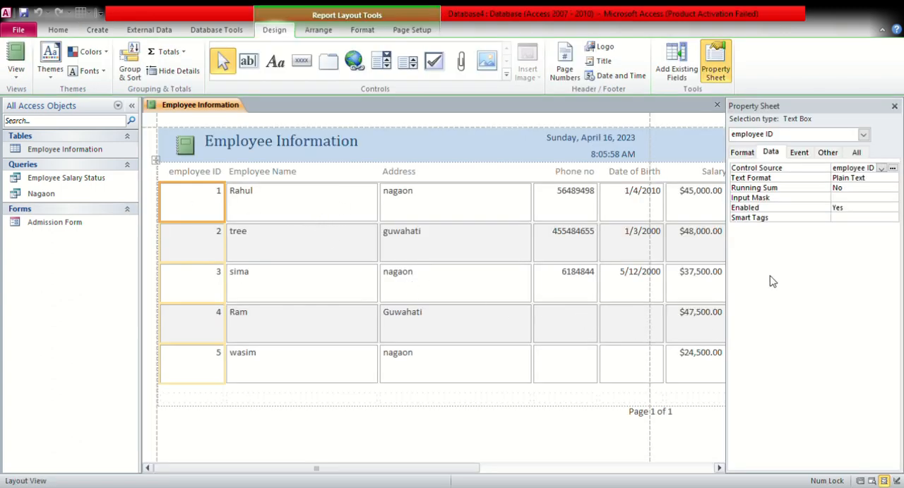
left_click(894, 106)
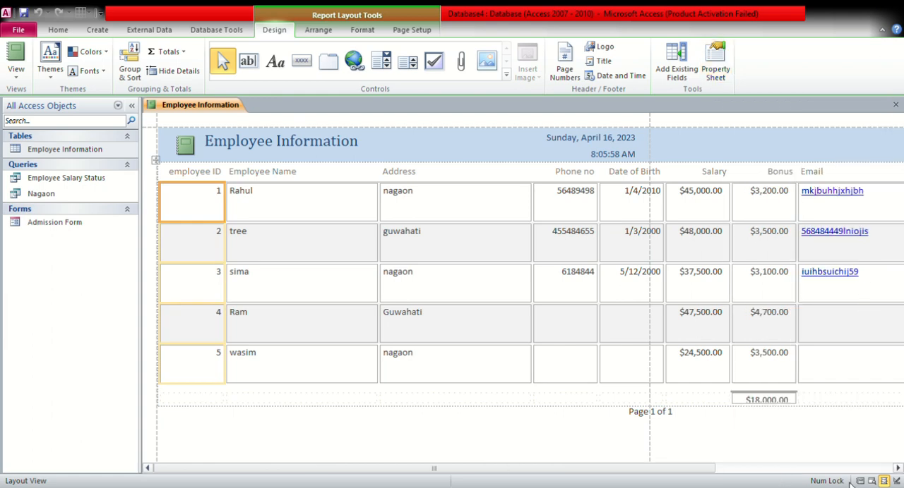
left_click_drag(710, 469, 844, 477)
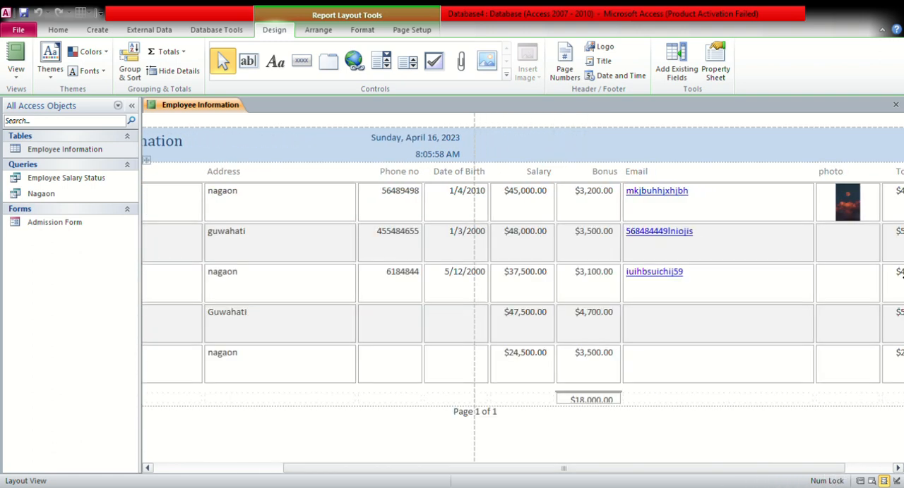
left_click(867, 217)
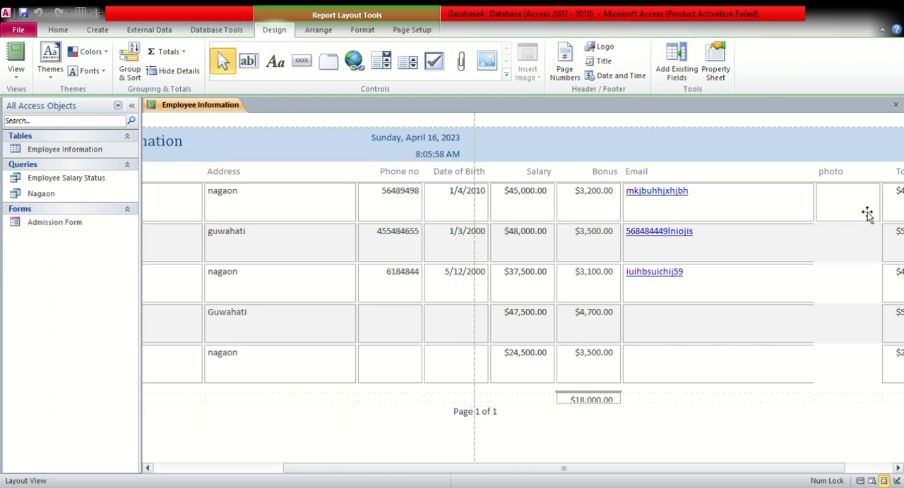
left_click(869, 332)
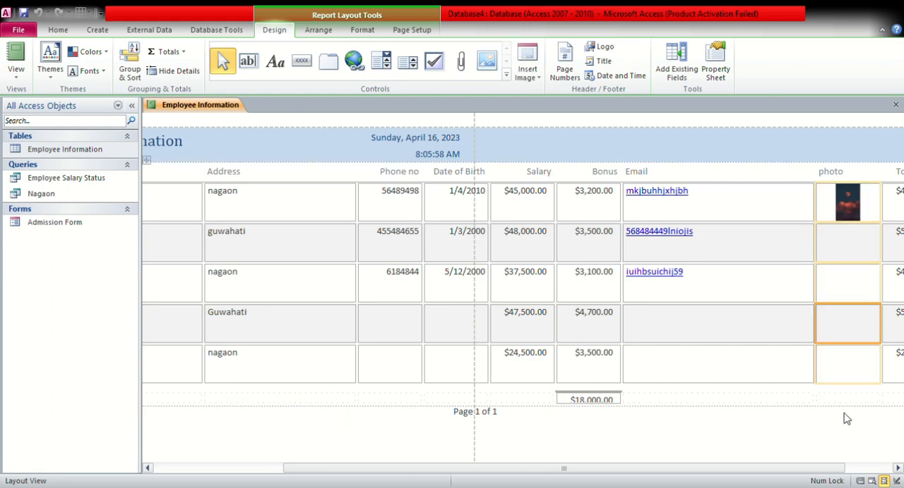
left_click_drag(800, 478, 635, 484)
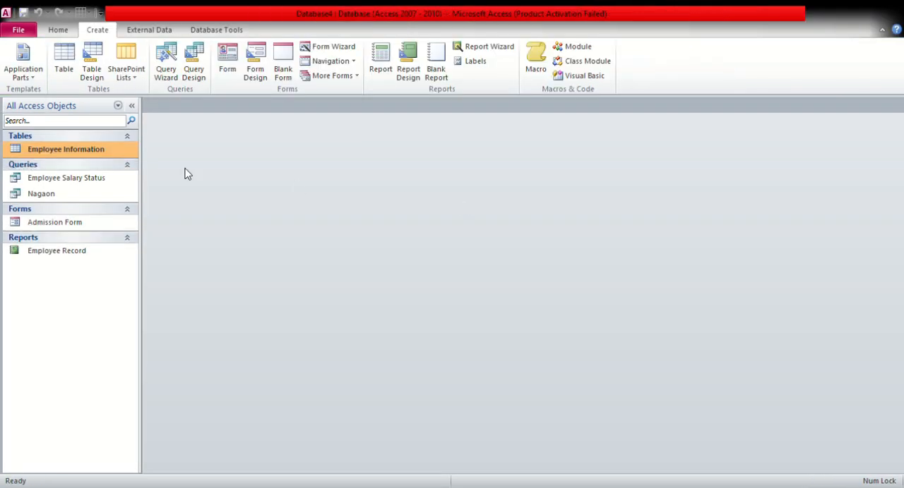
Open the Employee Record report, view its columns through photo and Total Salary, and close it
double_click(25, 256)
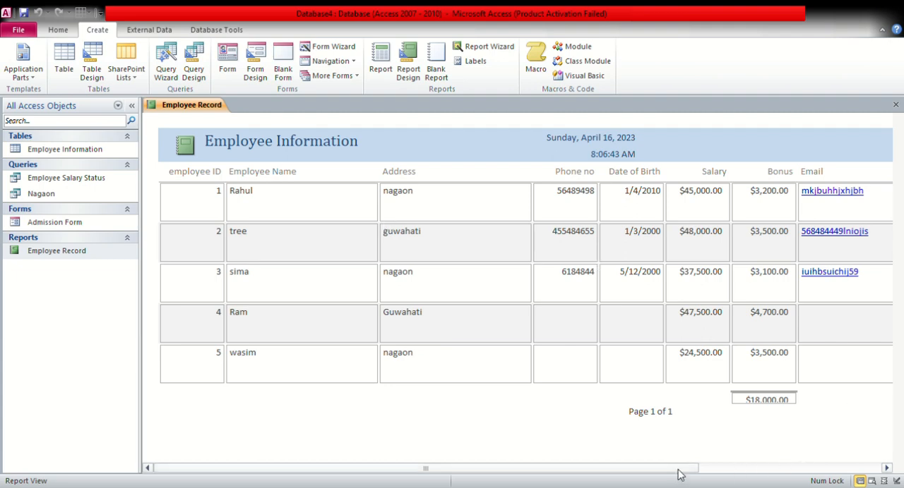
left_click_drag(678, 471, 782, 483)
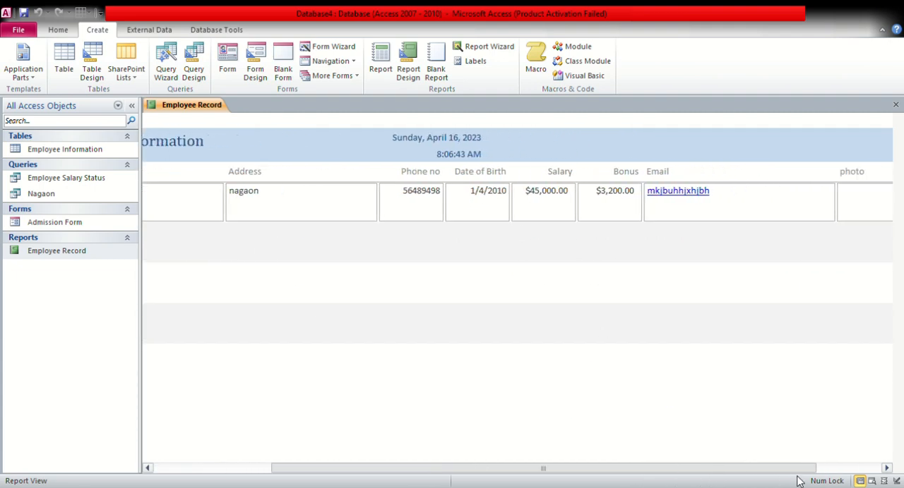
left_click_drag(670, 472, 743, 477)
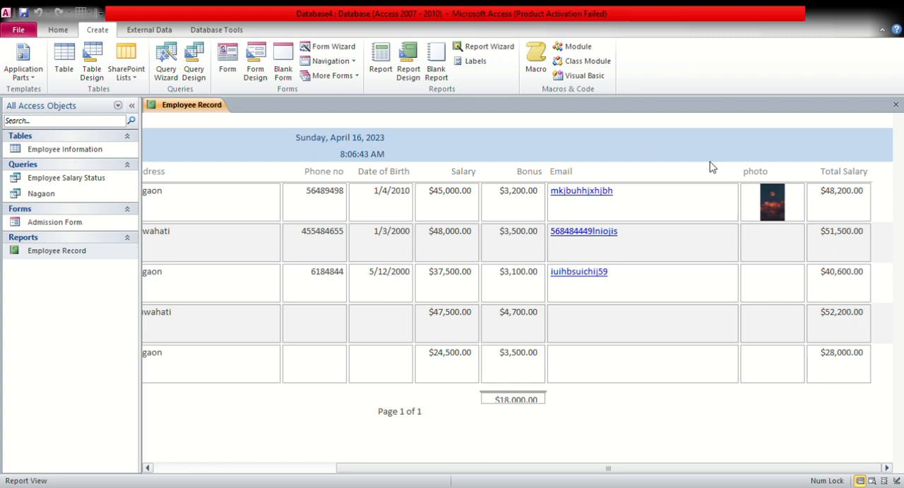
left_click(896, 105)
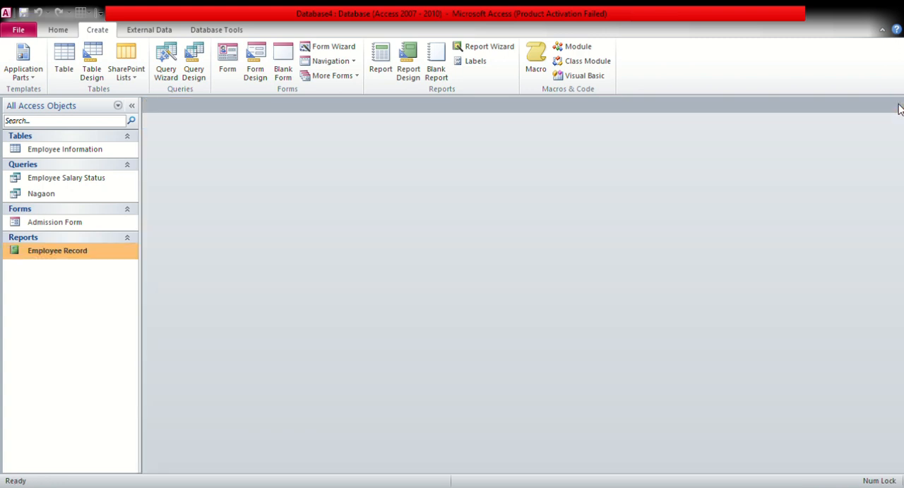
Open a blank report in Design View and close it without saving
left_click(420, 72)
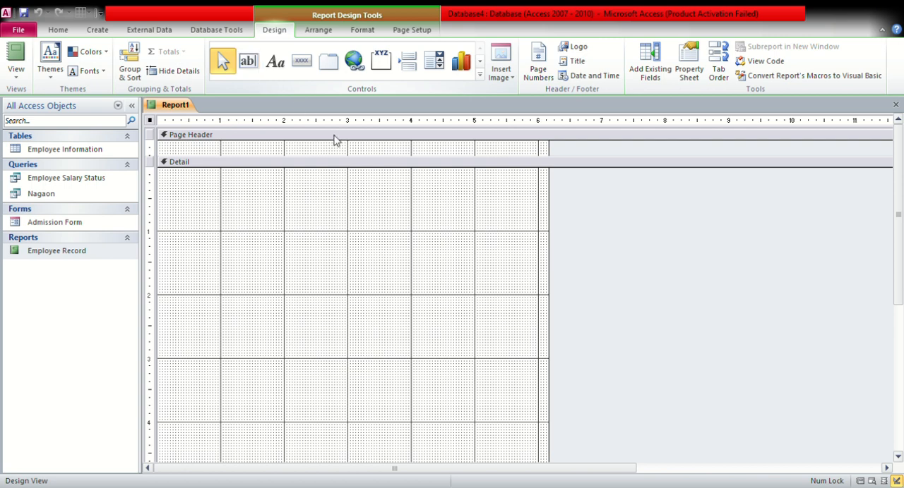
left_click(895, 106)
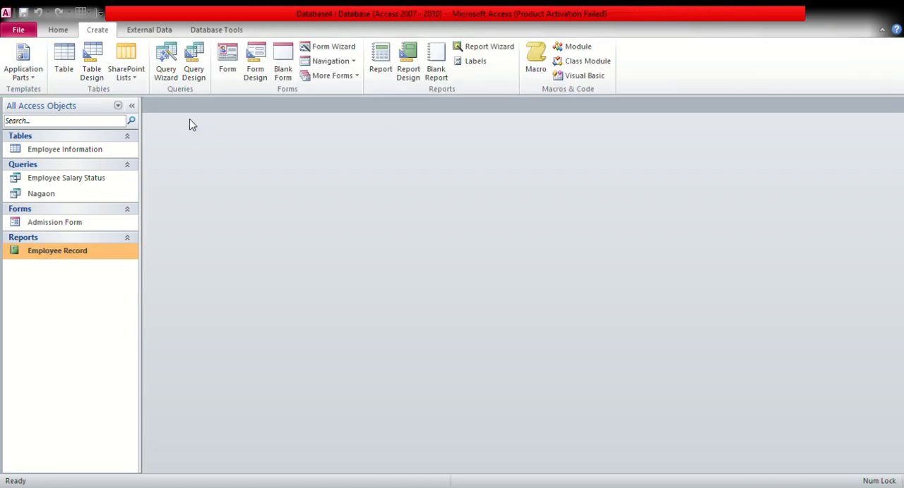
Open the Employee Salary Status query to review its records, and close it
left_click(66, 32)
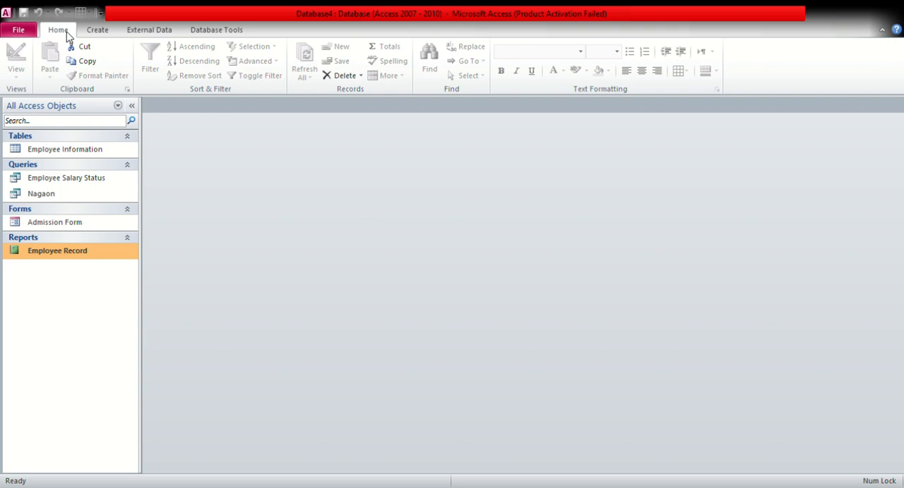
left_click(70, 154)
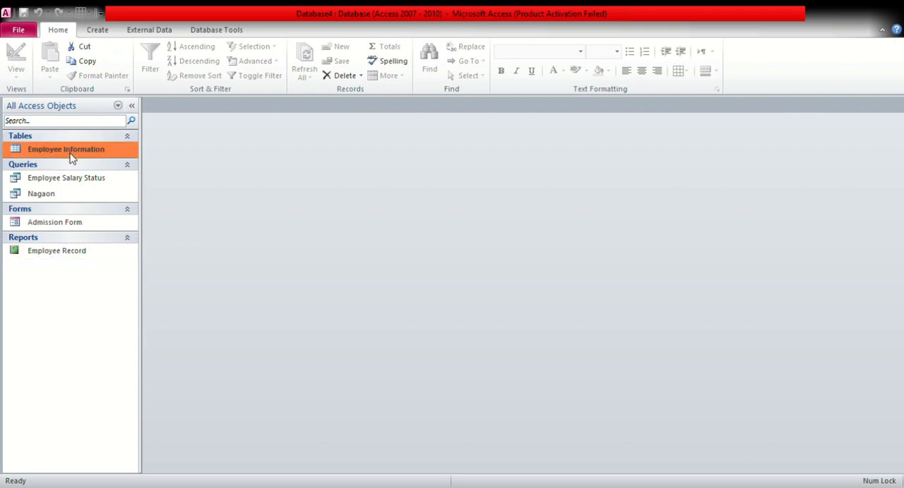
double_click(73, 179)
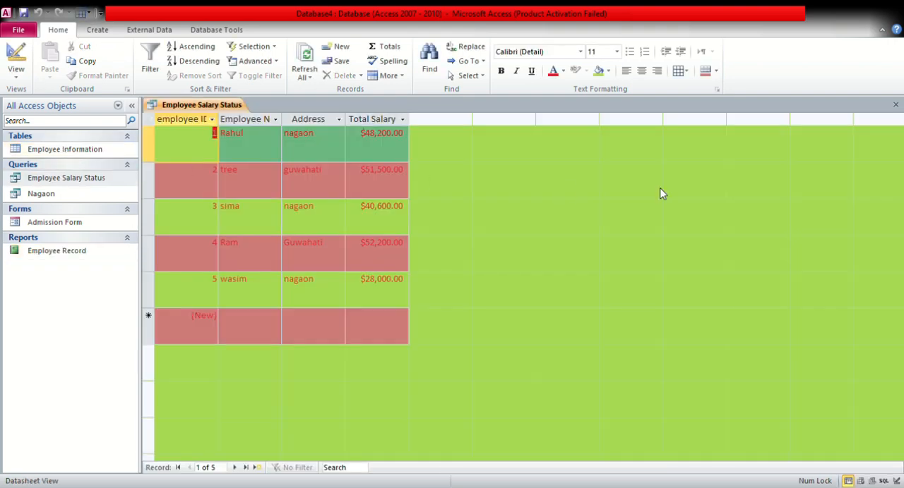
left_click(895, 104)
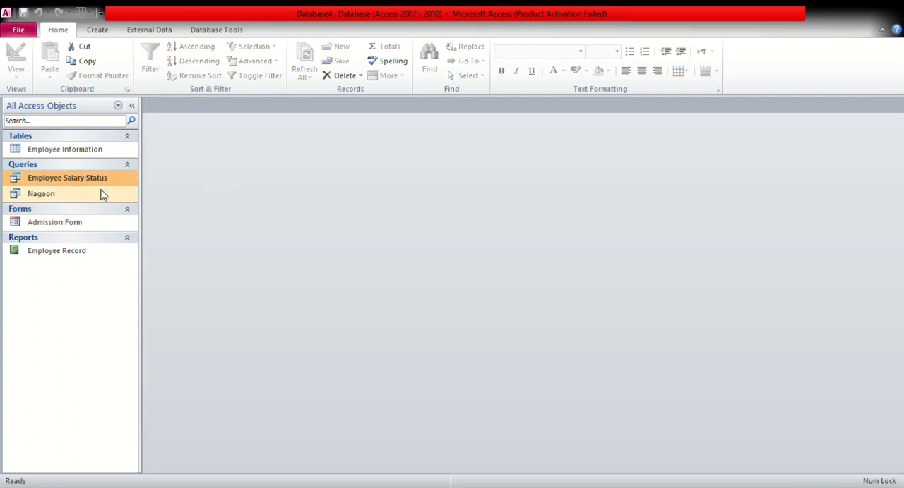
left_click(63, 197)
left_click(60, 227)
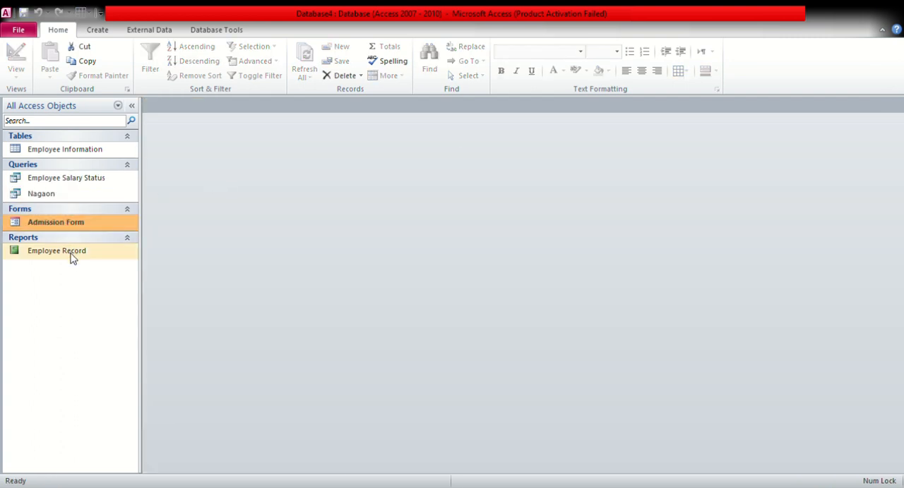
left_click(134, 151)
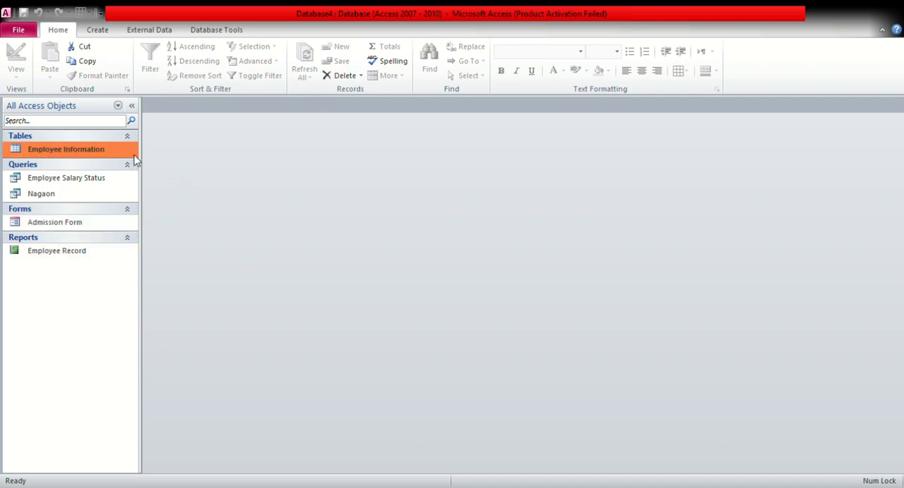